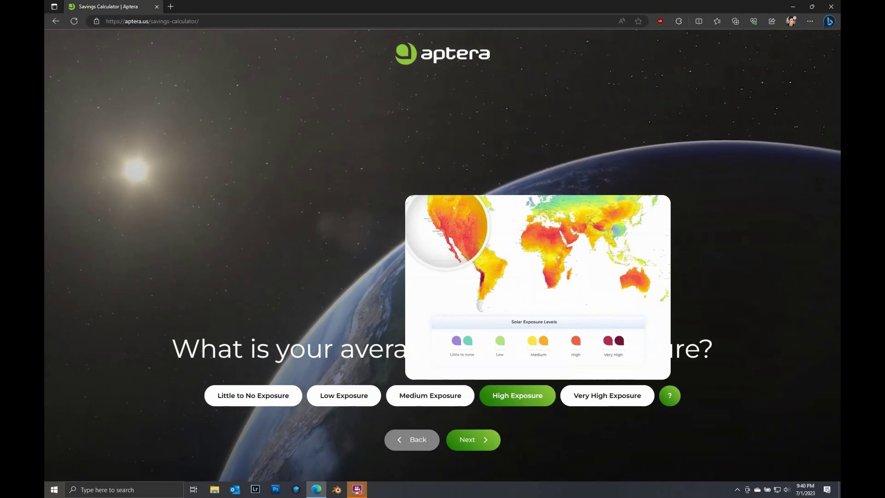
Answer the questionnaire (High Exposure, 35 miles/day, Gas Vehicle, 15 mpg) to reach the $0/year result.
left_click(475, 441)
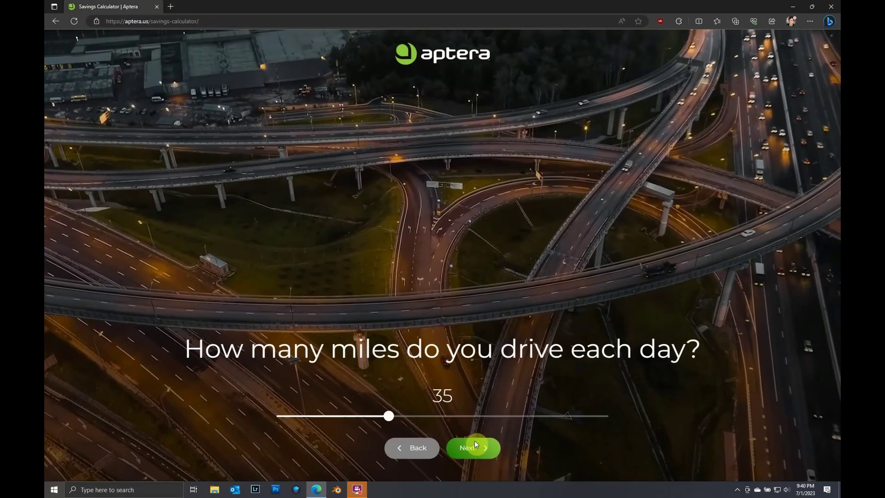
left_click(475, 441)
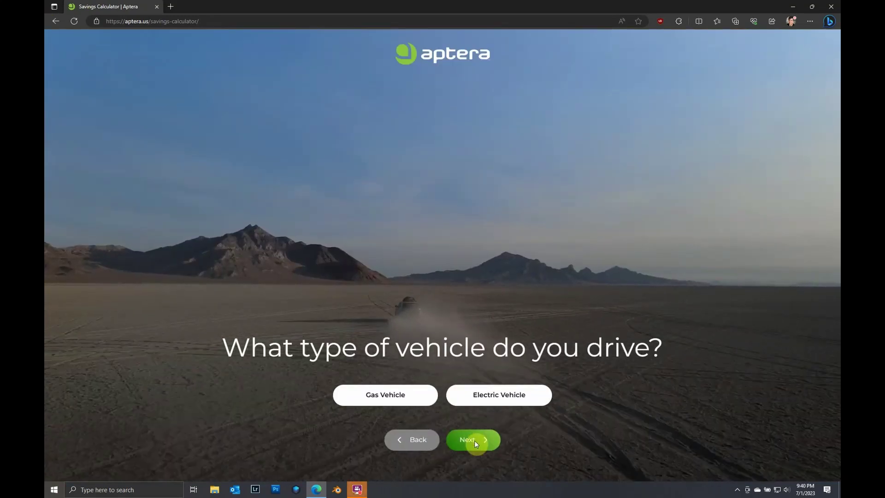
left_click(427, 402)
left_click(475, 439)
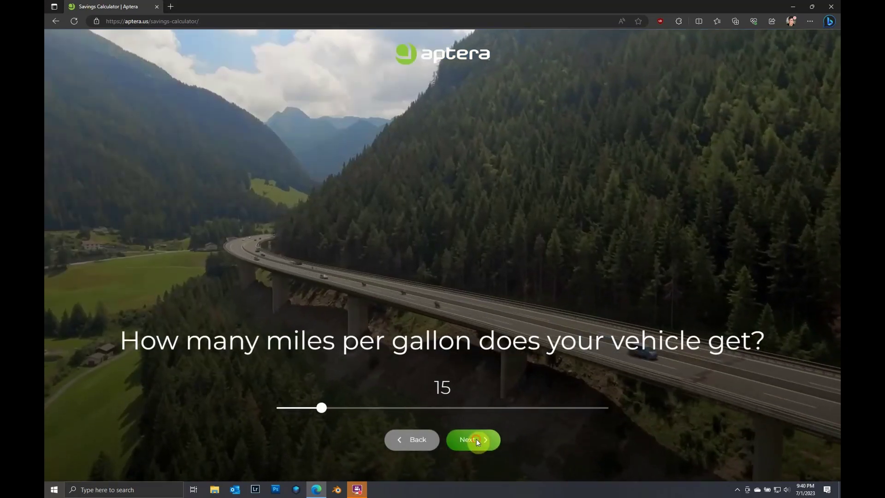
left_click(477, 438)
left_click(477, 439)
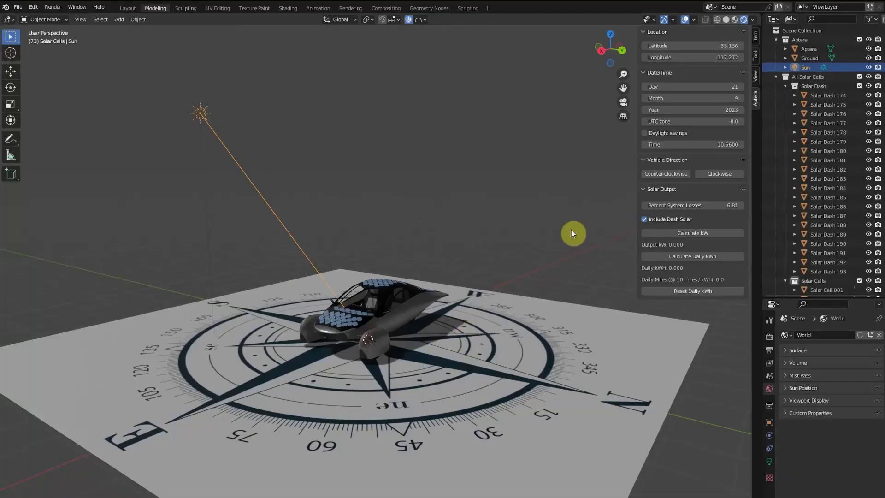
Drag the sun's Time to 11.04 and Month to December 21, then rotate the car clockwise.
mouse_move(724, 144)
left_mouse_down()
mouse_move(682, 144)
mouse_move(715, 144)
left_mouse_up()
middle_click_drag(405, 392, 449, 389)
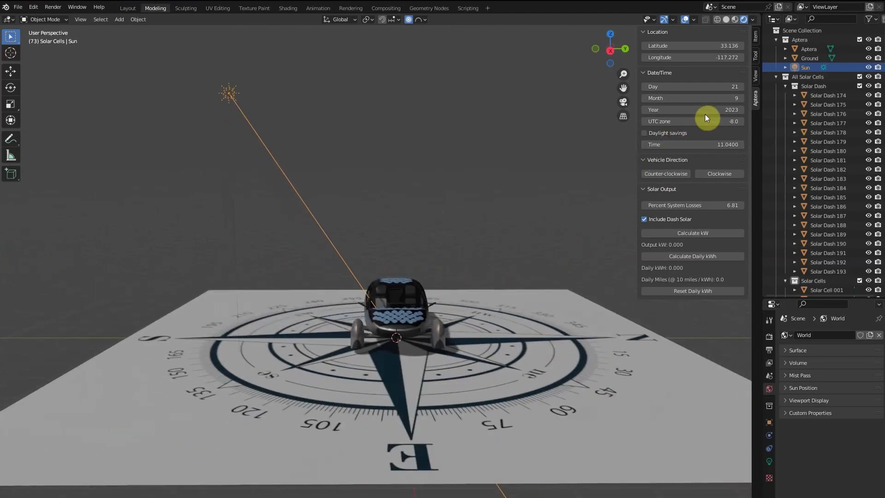
mouse_move(726, 98)
left_mouse_down()
mouse_move(710, 97)
mouse_move(733, 97)
mouse_move(715, 111)
left_mouse_up()
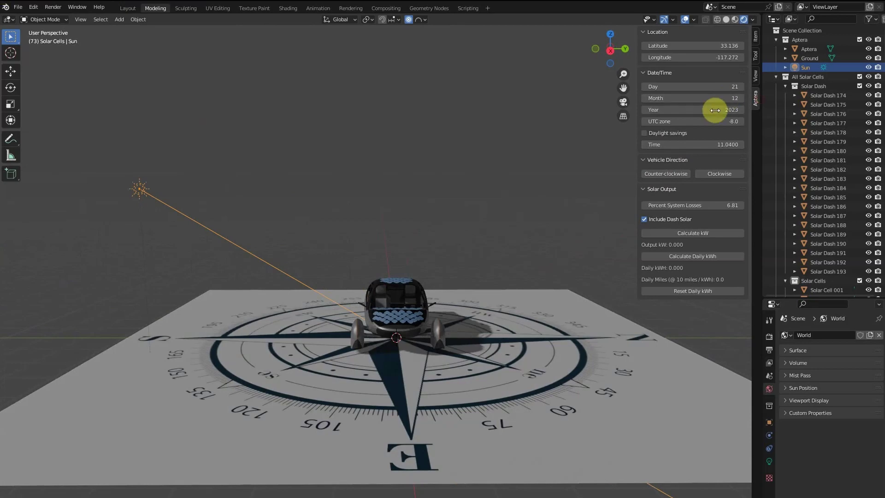
middle_click_drag(567, 316, 508, 345)
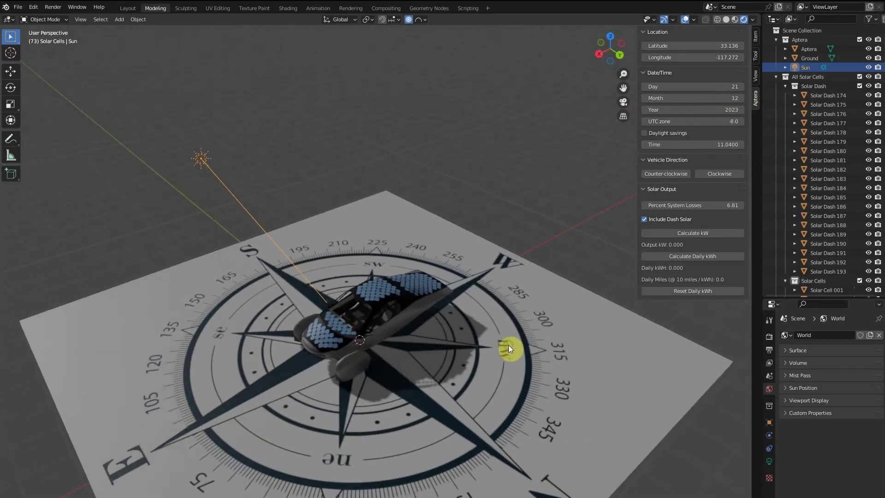
left_click(704, 173)
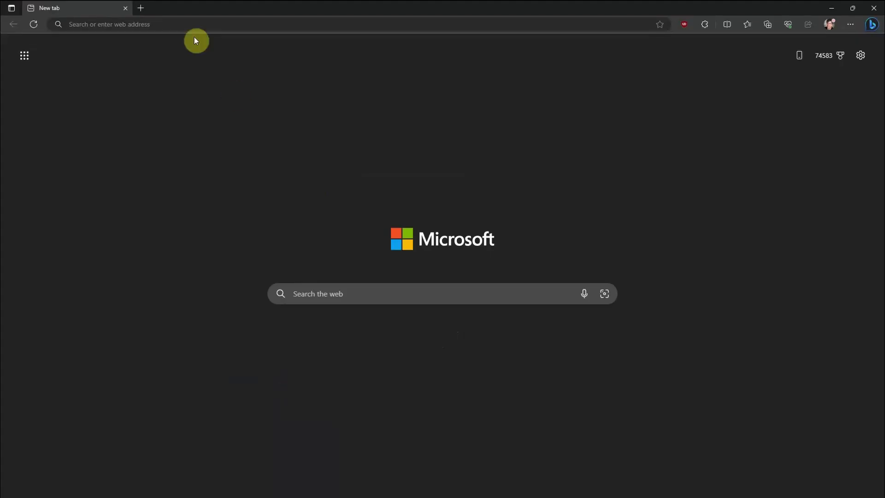
Go to blender.org and open its Download page offering Blender 3.6 LTS.
left_click(187, 21)
type("blender.org")
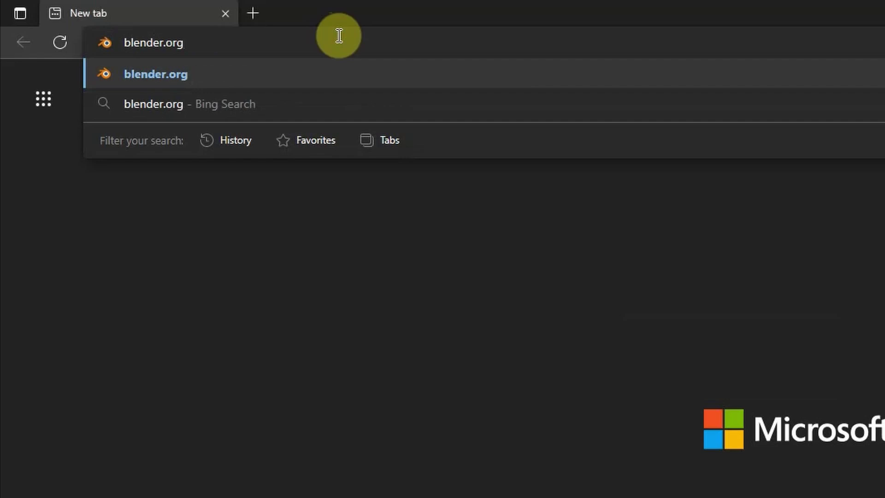
key("Return")
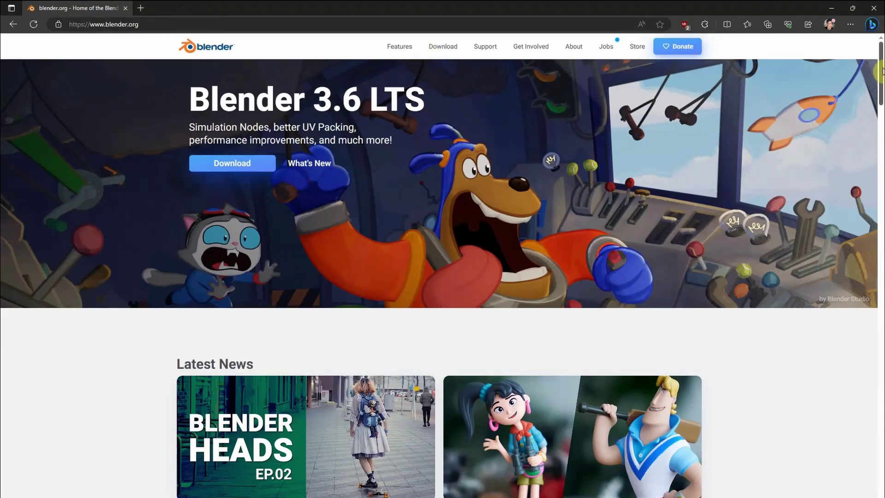
left_click_drag(878, 70, 881, 470)
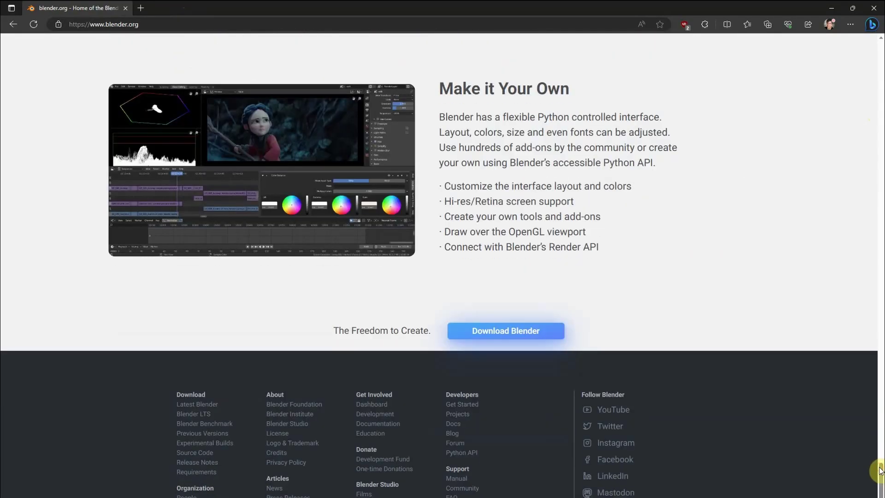
left_click(526, 336)
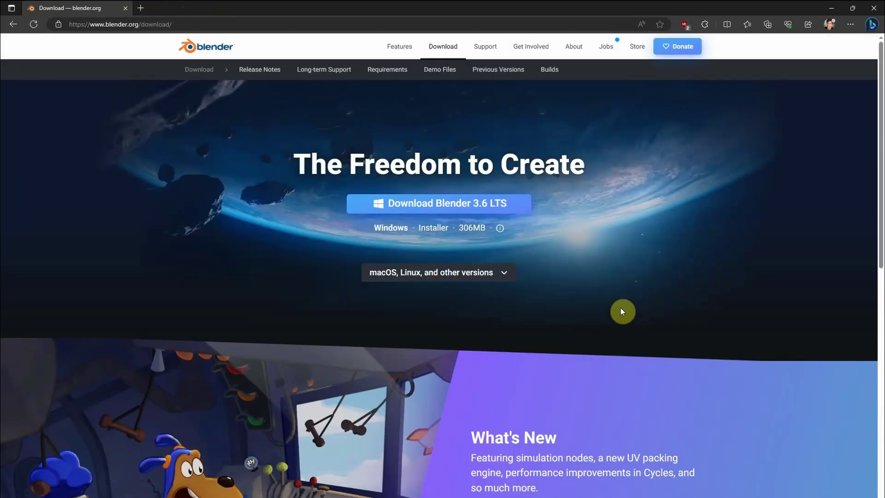
Load experienceaptera.com in a new browser tab.
left_click(140, 8)
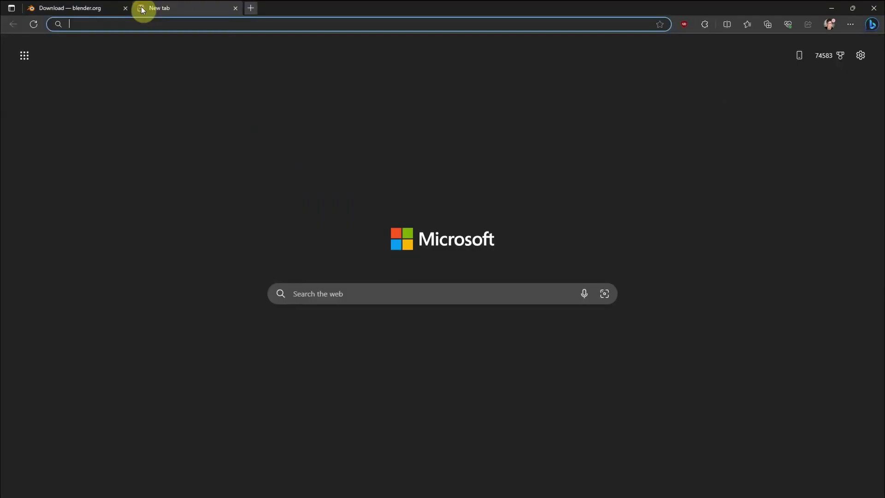
type("experienceapt")
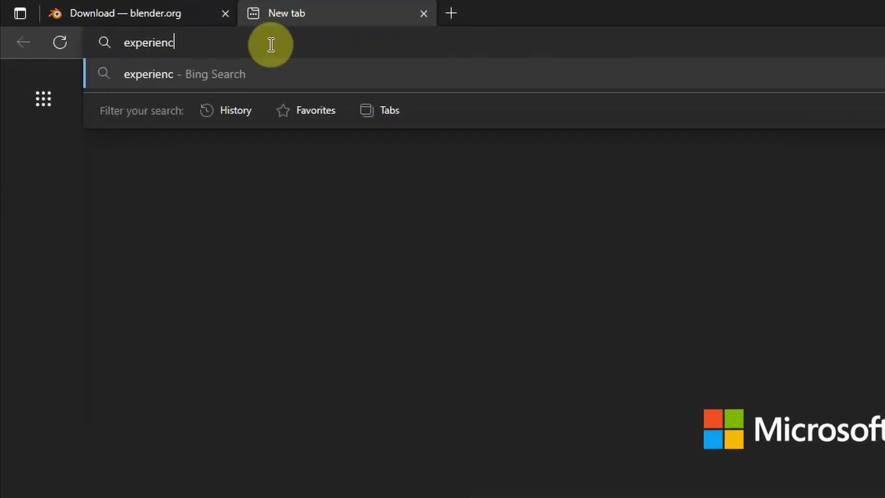
type("era.com")
key("Return")
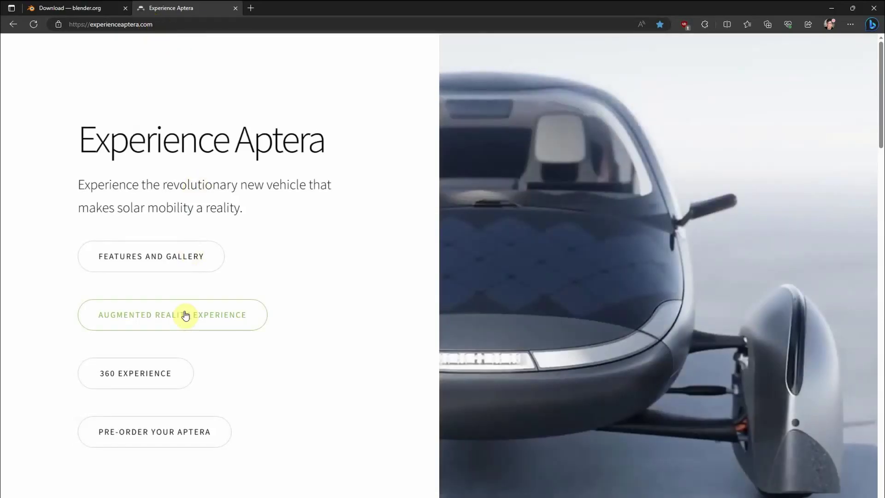
Open the Augmented Reality model with doors and panels raised and rotate it to a side view.
scroll(186, 315, "down", 9)
scroll(184, 312, "down", 5)
left_click(450, 352)
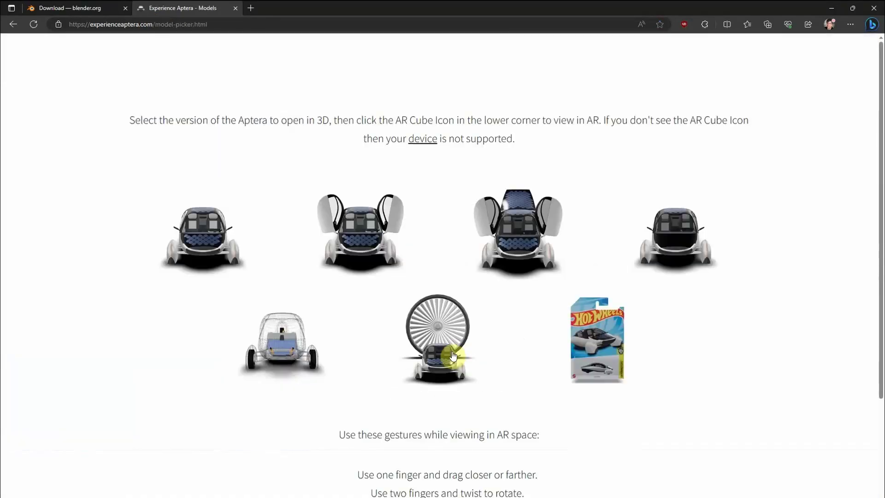
left_click(524, 239)
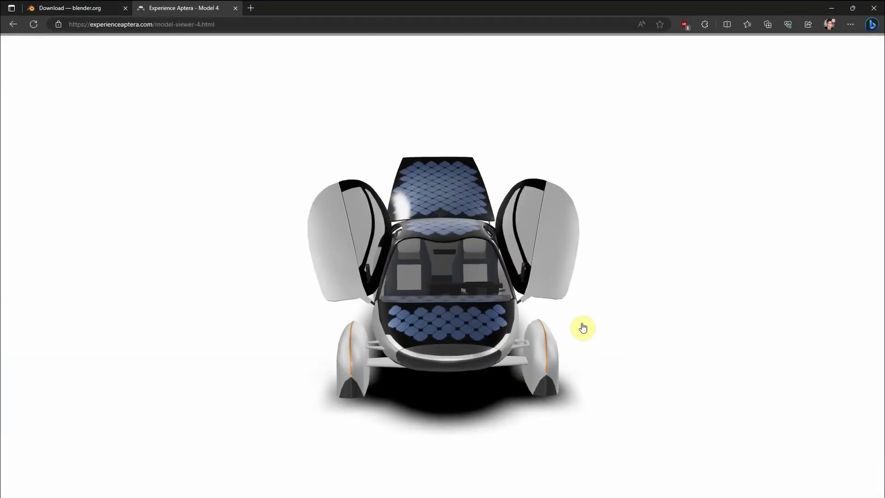
left_click_drag(588, 333, 496, 326)
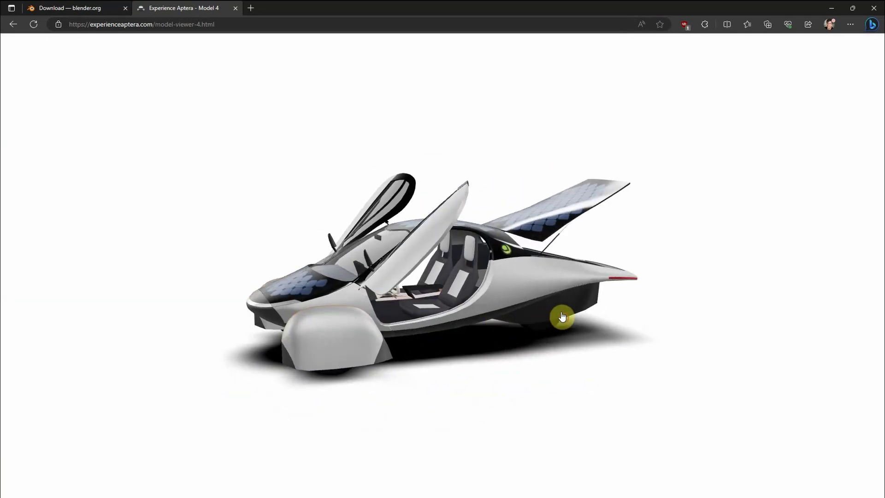
mouse_move(561, 314)
left_mouse_down()
mouse_move(450, 318)
mouse_move(554, 308)
left_mouse_up()
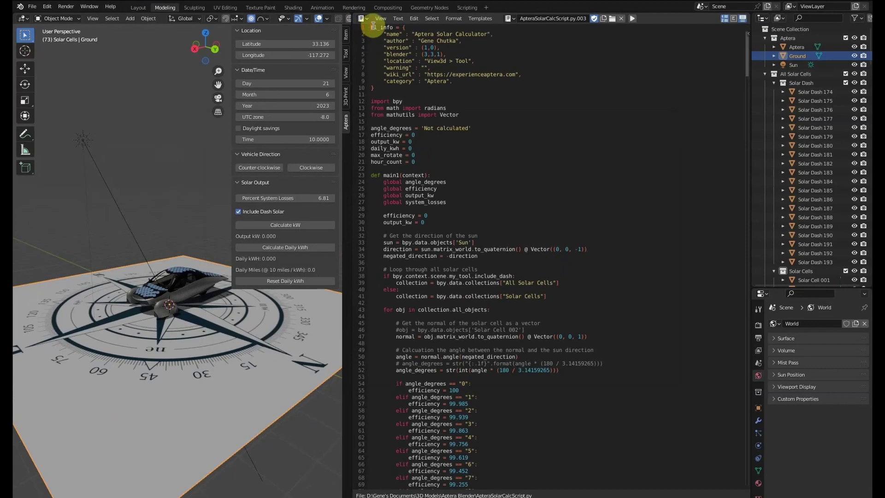
Select lines 1 through 55 of the Aptera solar calculator script in the Text Editor.
mouse_move(376, 32)
left_mouse_down()
mouse_move(447, 203)
mouse_move(484, 330)
mouse_move(529, 399)
mouse_move(503, 223)
mouse_move(452, 103)
mouse_move(374, 29)
left_mouse_up()
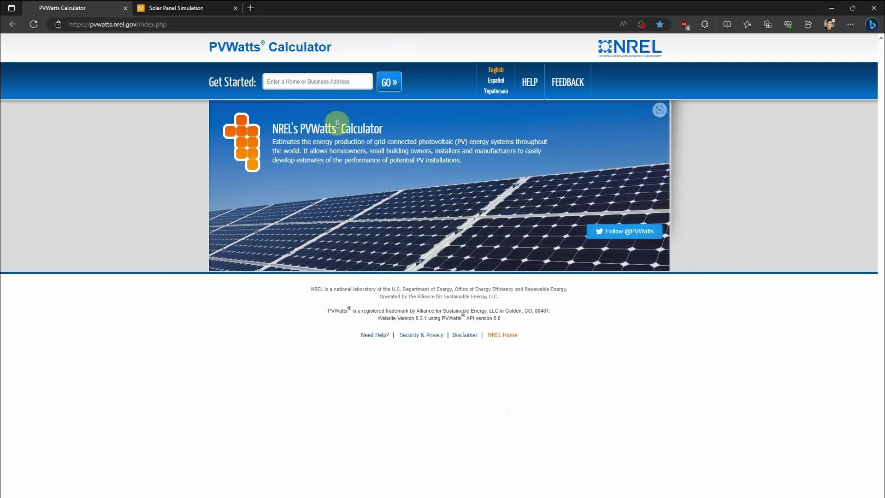
Set the PVWatts location to 'san diego, ca'.
left_click(316, 82)
type("san diego")
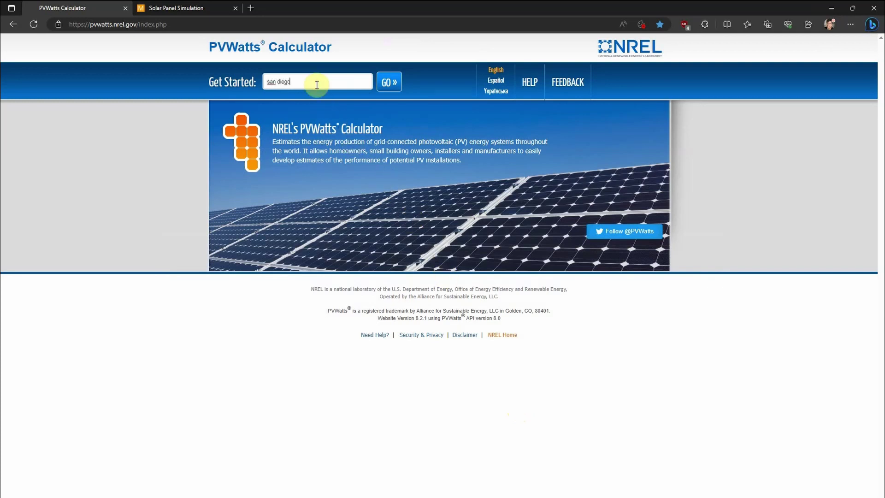
type(", ca")
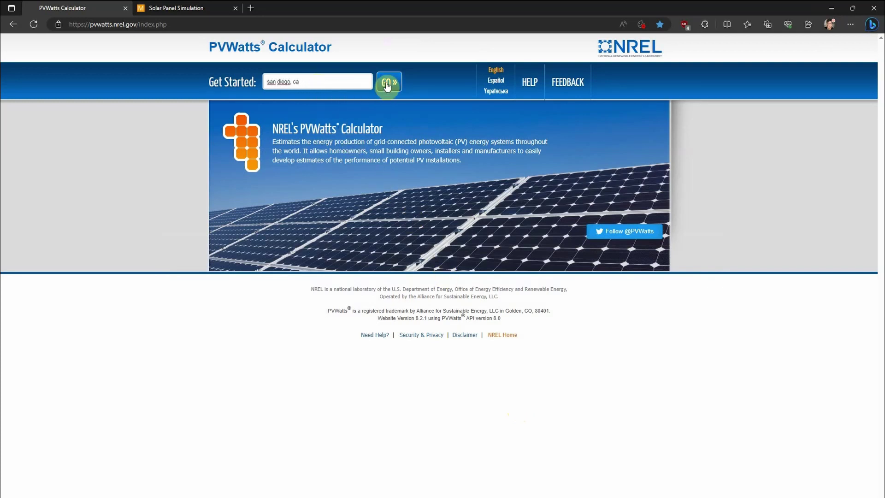
left_click(388, 83)
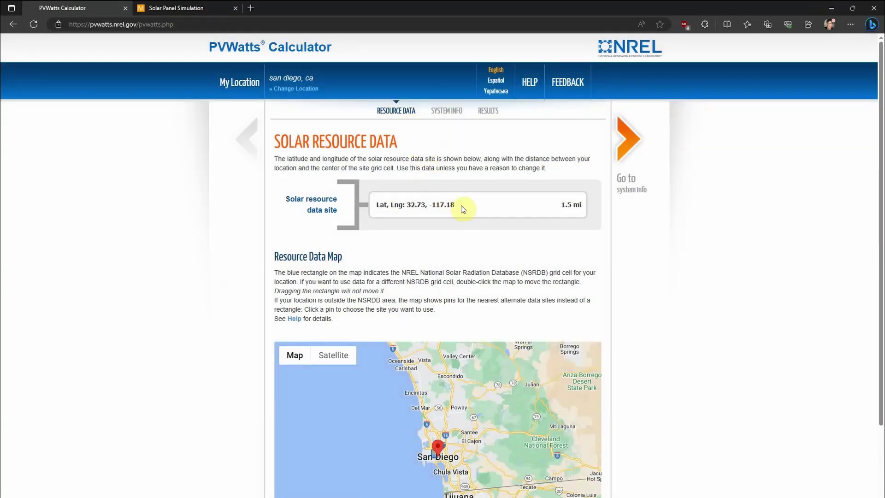
Move on to System Info and select the Tilt and Azimuth fields for editing.
left_click(630, 140)
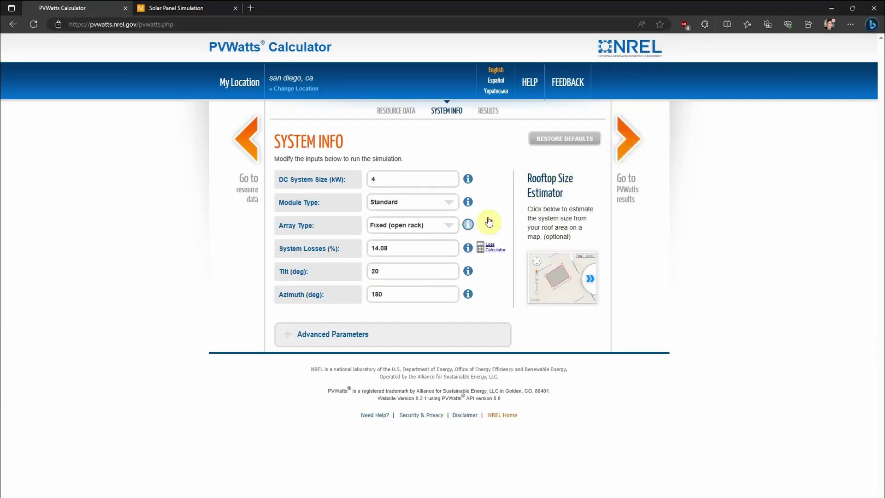
left_click(408, 271)
left_click(412, 295)
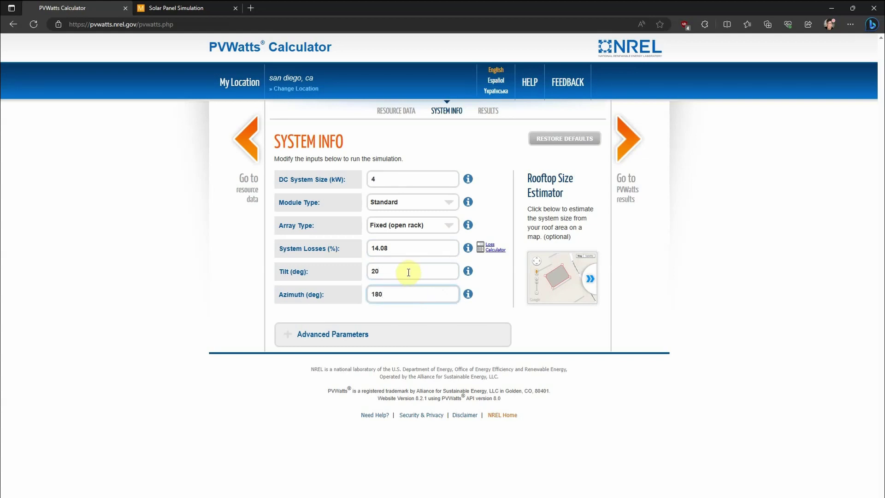
left_click(408, 272)
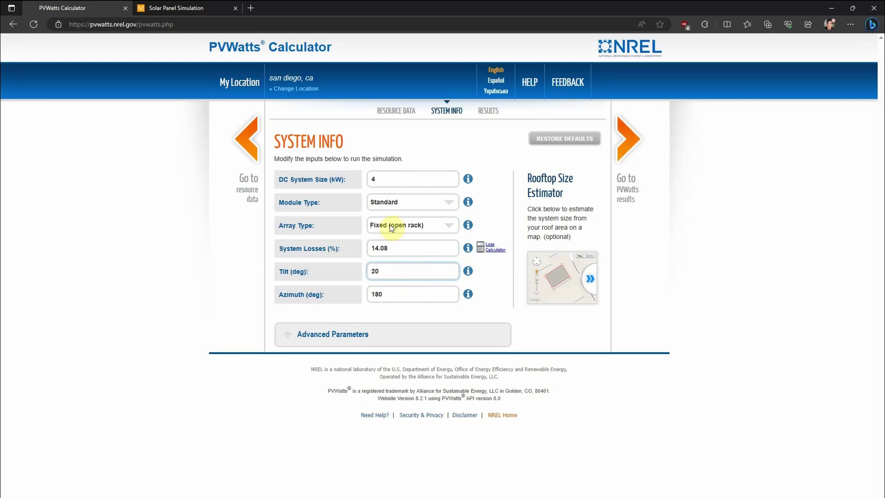
Set panel efficiency to 100% and both panel and sun angles to 90°, zeroing panel output.
left_click(197, 12)
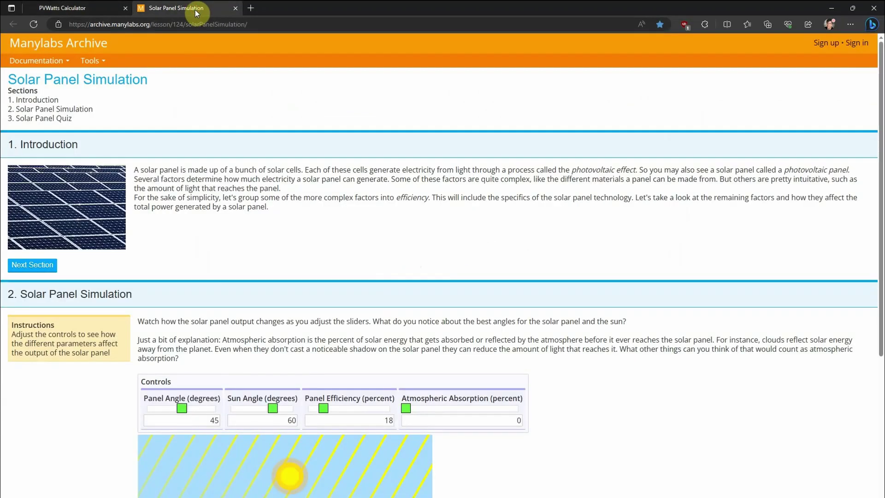
left_click(28, 264)
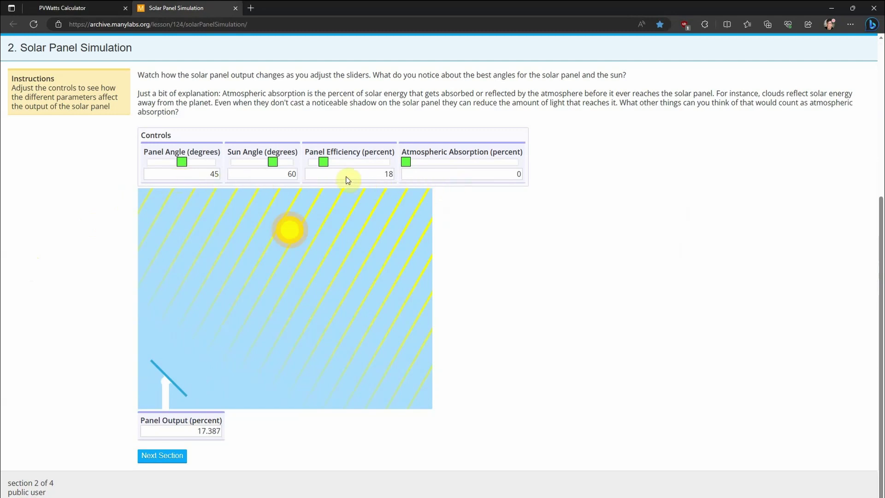
left_click_drag(323, 162, 399, 168)
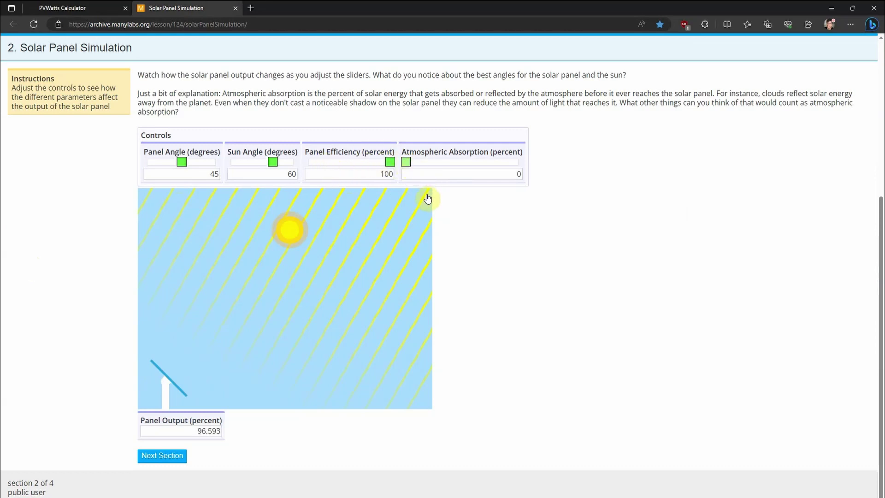
mouse_move(182, 161)
left_mouse_down()
mouse_move(161, 162)
mouse_move(272, 161)
mouse_move(232, 161)
left_mouse_up()
left_click(273, 163)
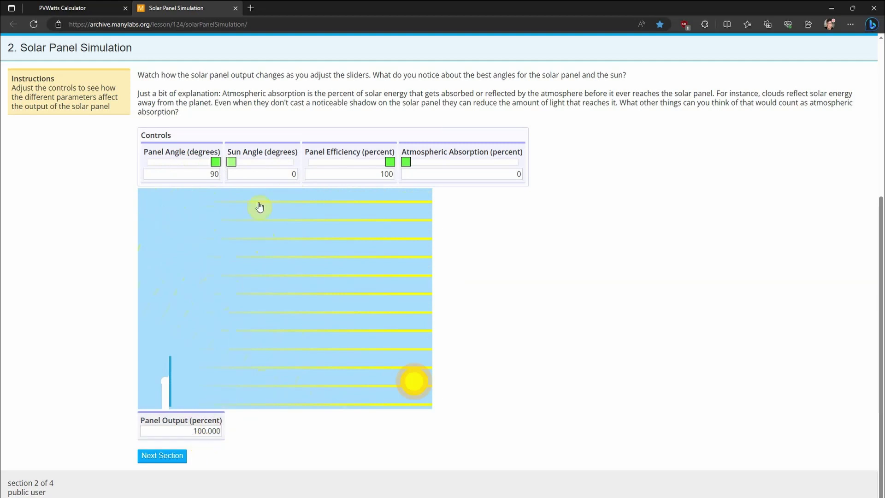
left_click_drag(232, 162, 294, 165)
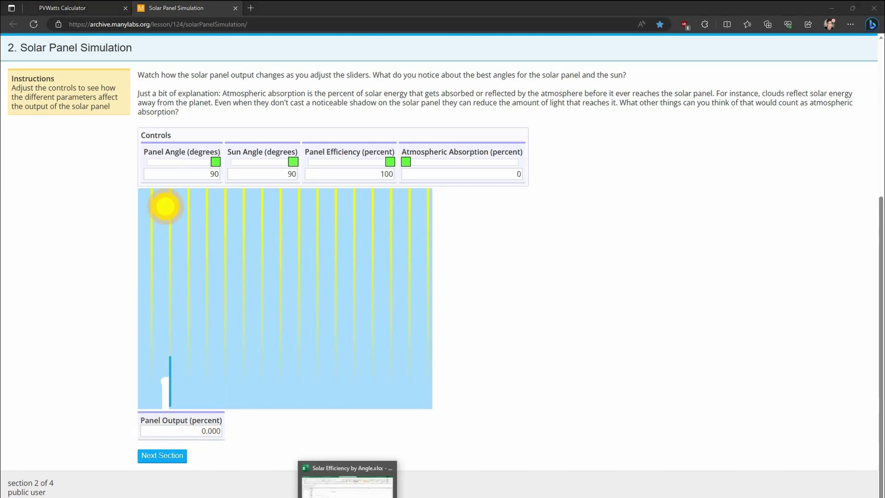
Switch to the Solar Efficiency by Angle.xlsx workbook in Excel.
left_click(346, 475)
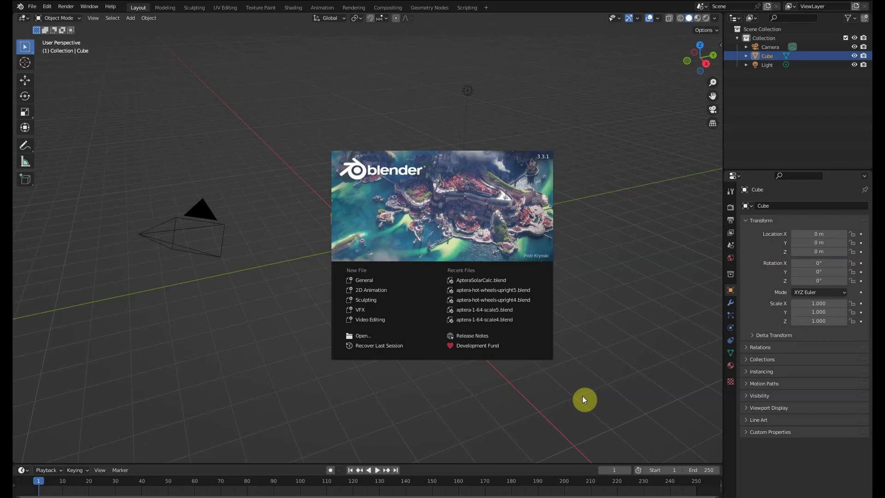
Dismiss the splash screen and open the recent AptraSolarCalc .blend file.
left_click(582, 396)
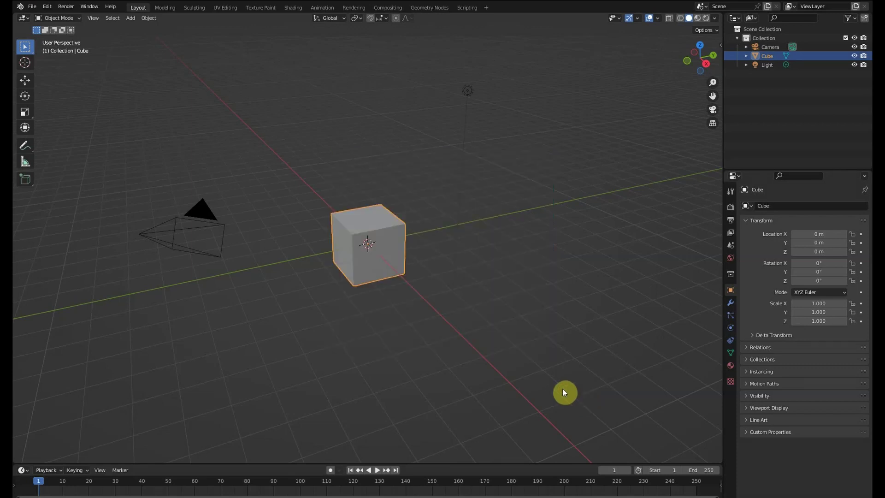
mouse_move(398, 339)
middle_mouse_down()
mouse_move(467, 337)
mouse_move(403, 340)
middle_mouse_up()
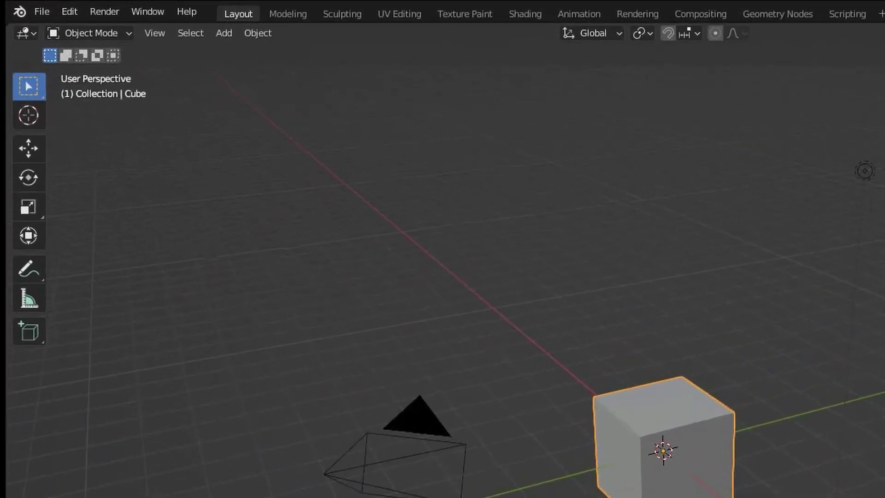
left_click(48, 12)
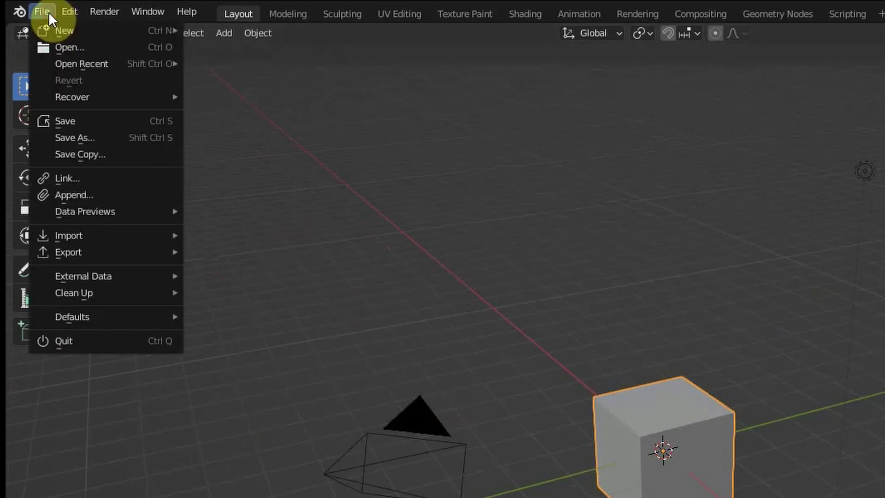
mouse_move(69, 65)
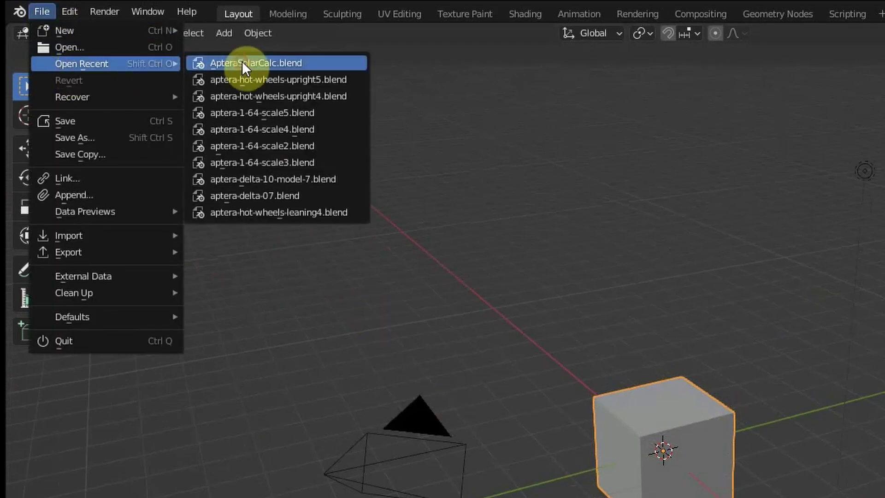
left_click(242, 63)
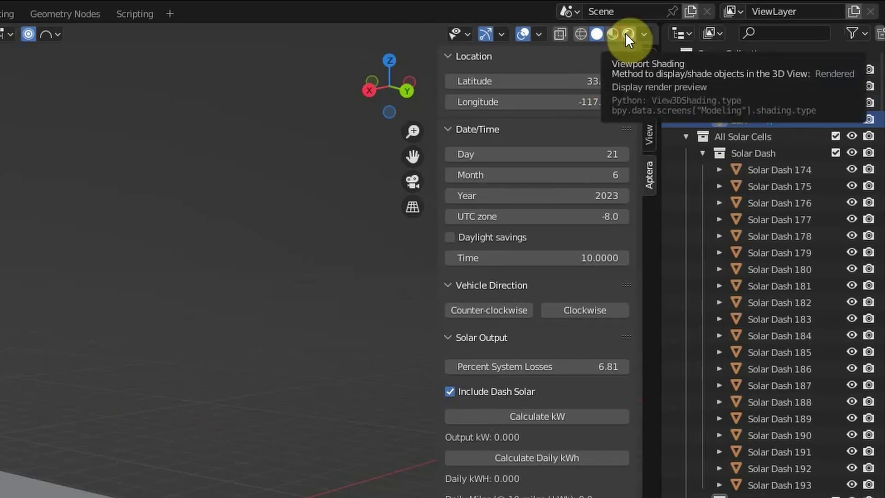
Switch the viewport to Rendered shading and toggle the sidebar with N to reshow solar settings.
left_click(625, 33)
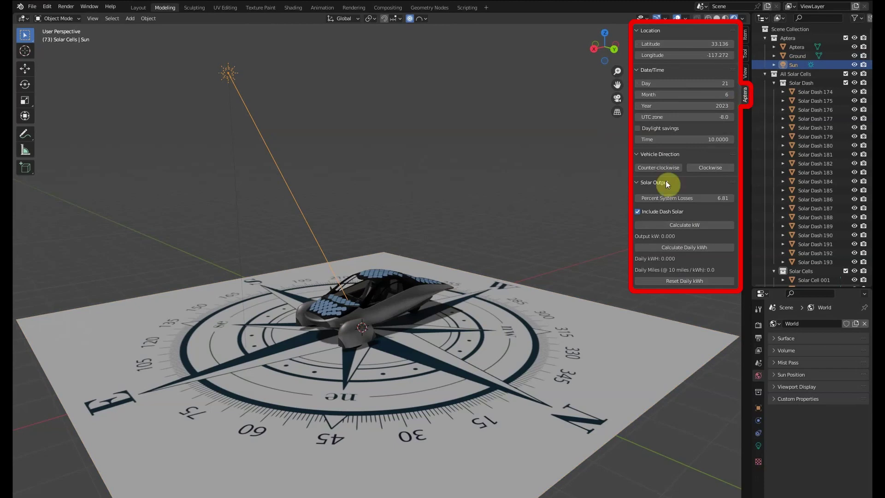
key("n")
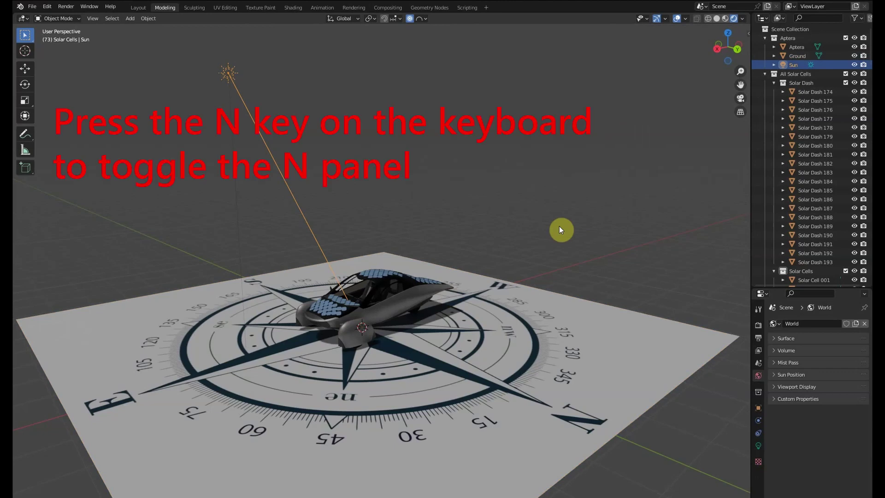
key("n")
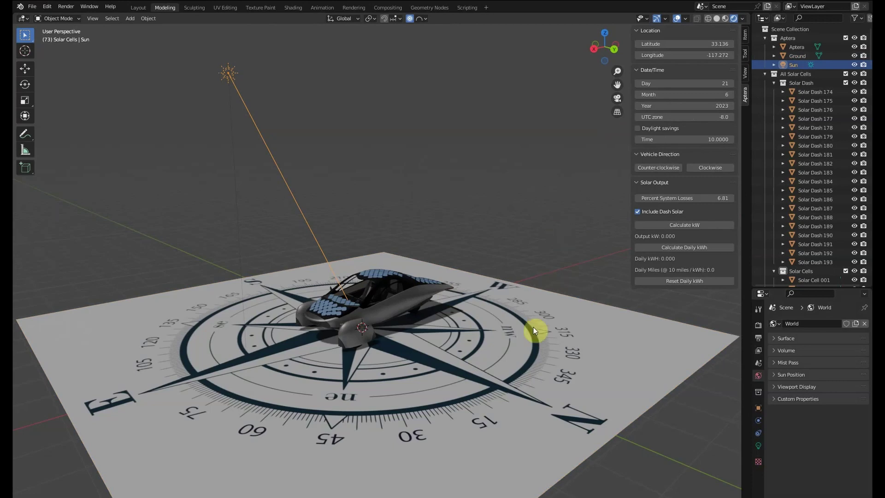
Orbit, pan and zoom to see the Aptera car from a low, grazing angle on the compass plane.
mouse_move(502, 361)
middle_mouse_down()
mouse_move(442, 365)
mouse_move(511, 360)
middle_mouse_up()
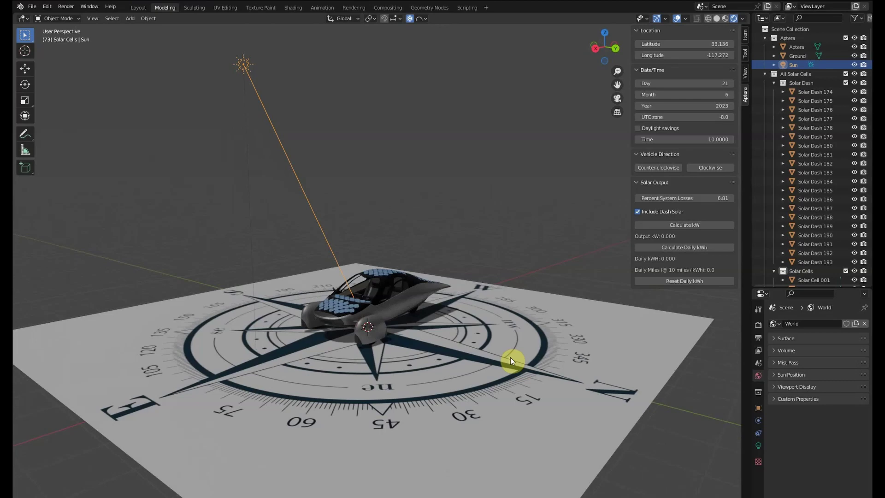
middle_click_drag(510, 358, 529, 357, "shift")
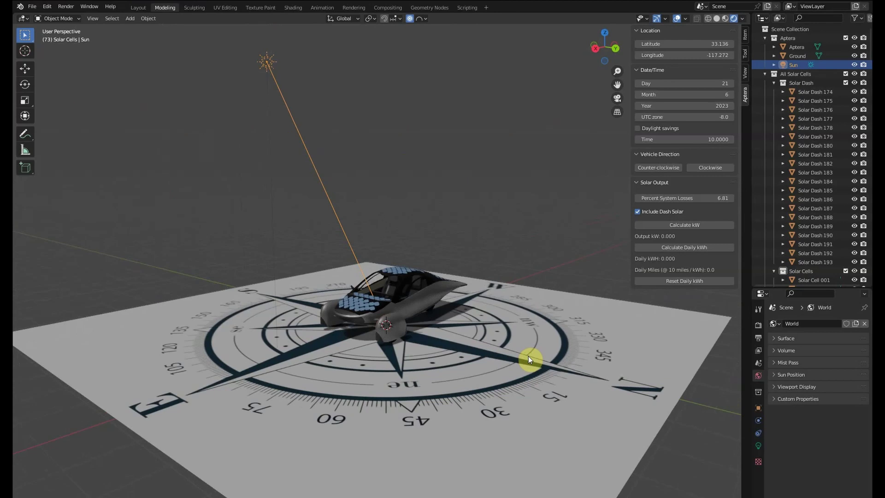
scroll(504, 344, "down", 4)
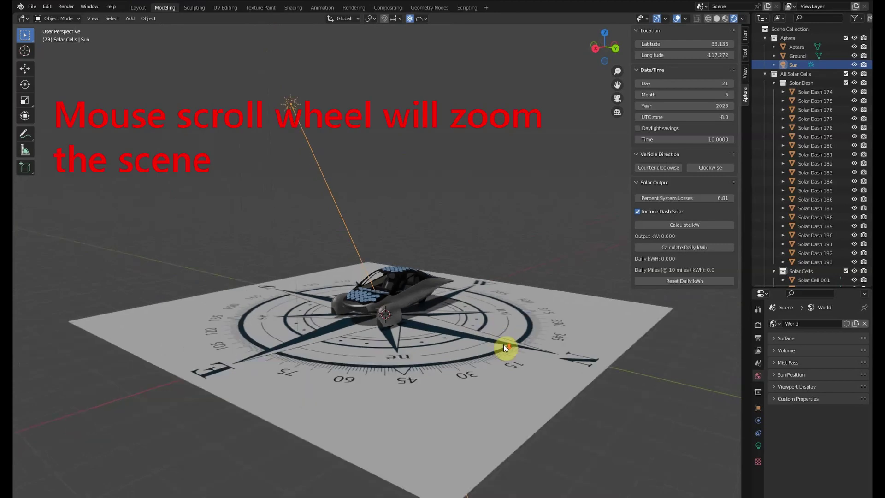
scroll(503, 345, "up", 4)
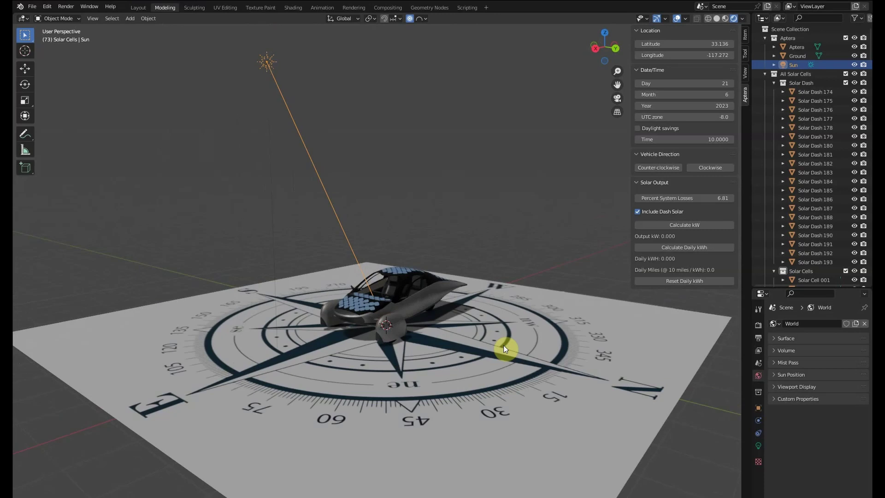
left_click(800, 46)
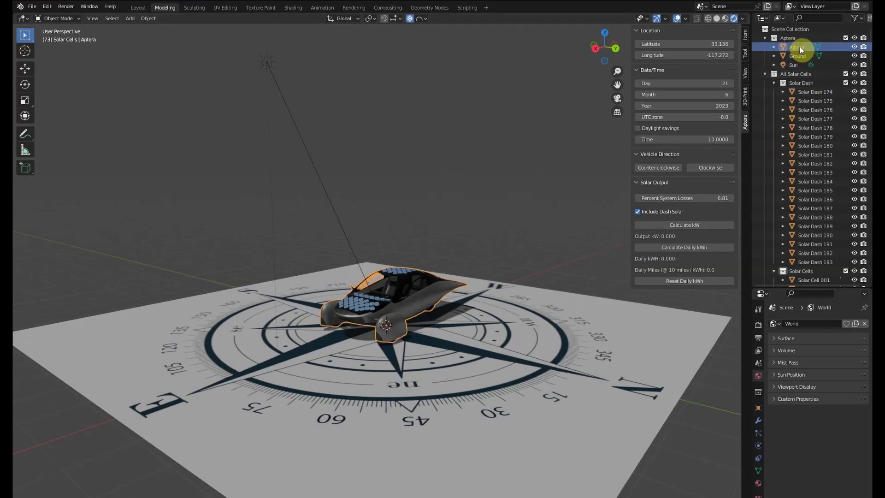
left_click(795, 63)
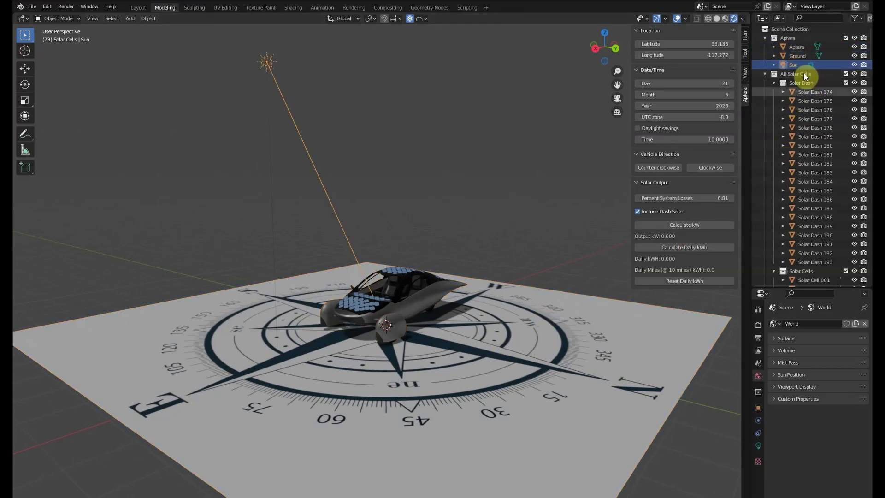
left_click(815, 91)
left_click(815, 100)
left_click(813, 109)
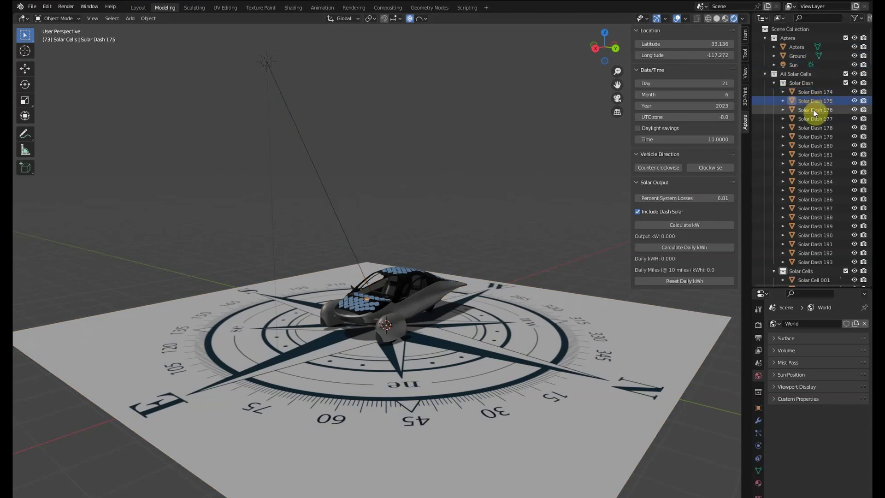
left_click(815, 119)
left_click(815, 128)
left_click(815, 136)
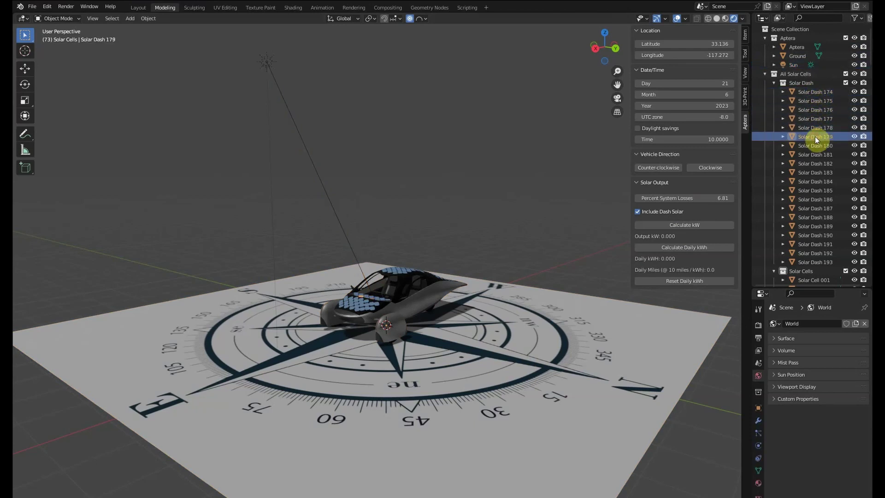
left_click(815, 93)
left_click_drag(869, 88, 863, 264)
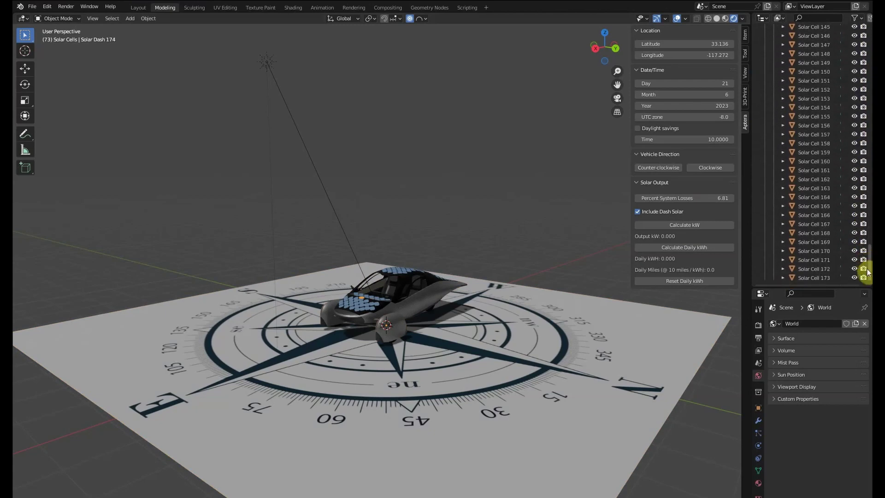
left_click(814, 278, "shift")
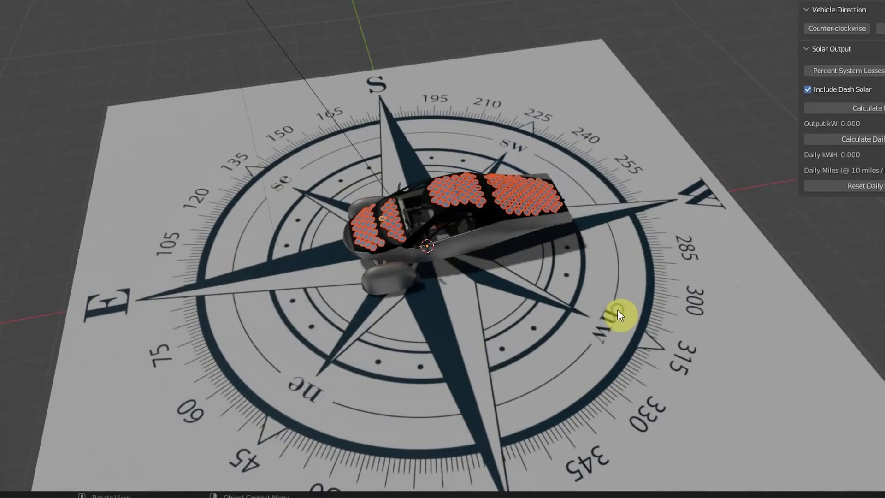
middle_click_drag(618, 316, 660, 256)
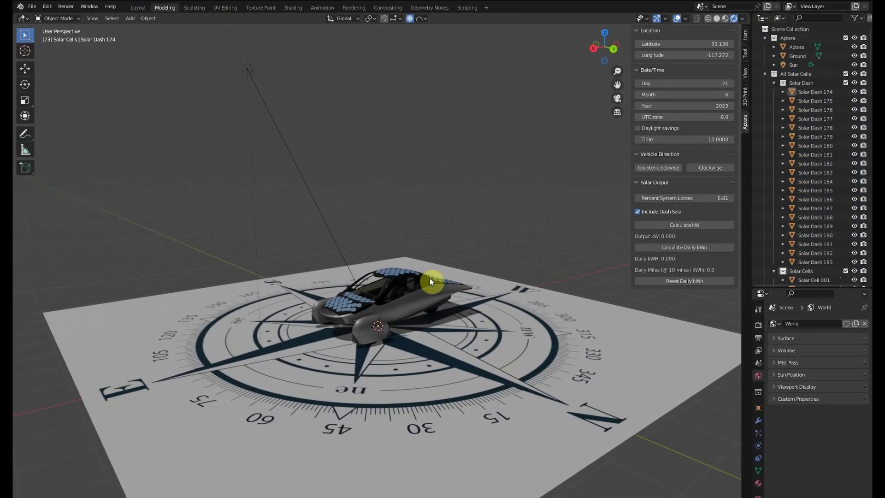
left_click(249, 73)
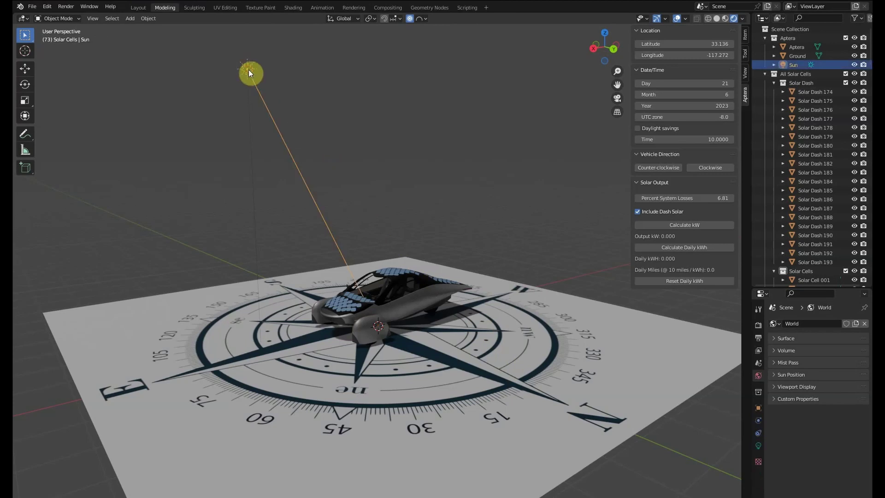
left_click(694, 139)
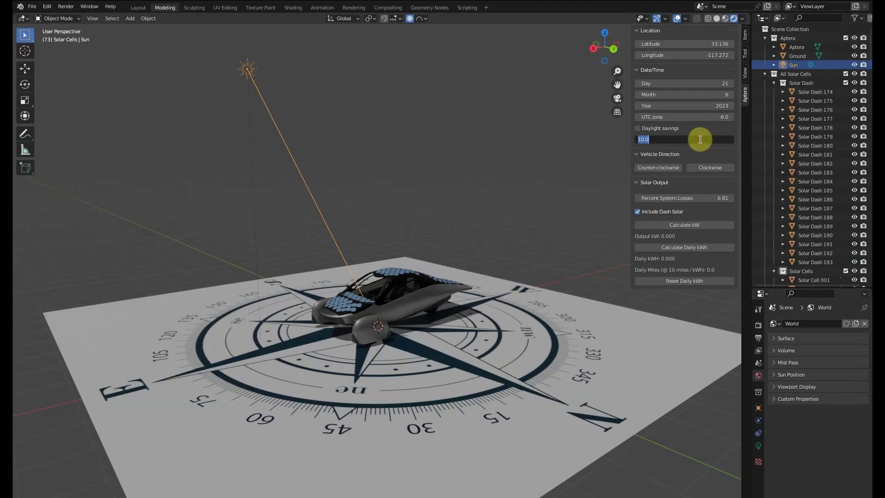
key("Return")
left_click_drag(685, 139, 706, 139)
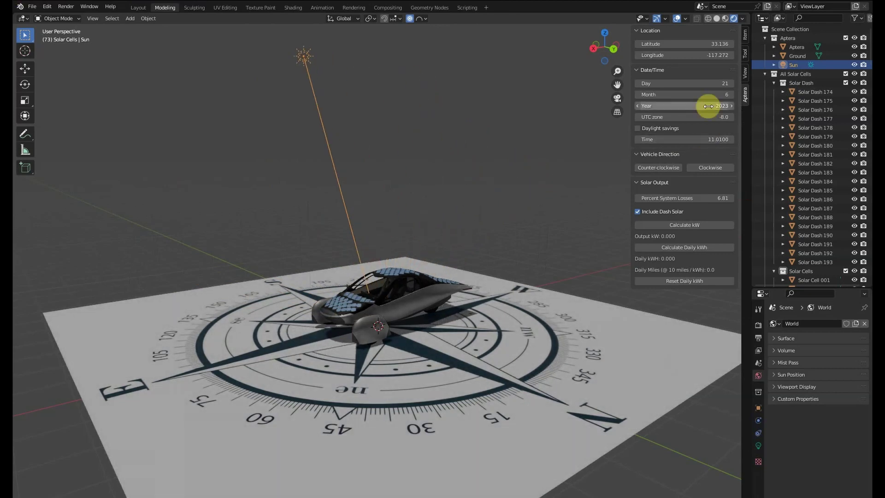
left_click_drag(710, 94, 733, 95)
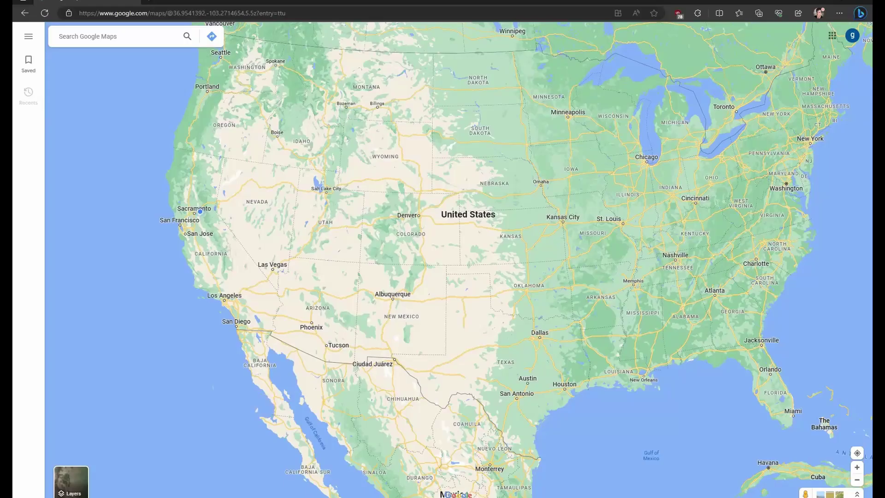
Search 'aptera', go to Aptera Motors Corporation in Carlsbad, and show its pin coordinates 33.13619, -117.27198.
left_click(140, 34)
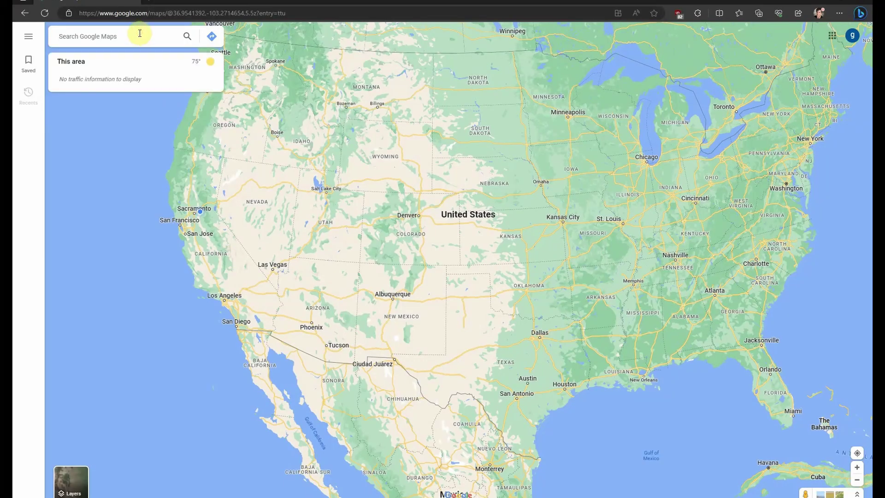
type("aptera")
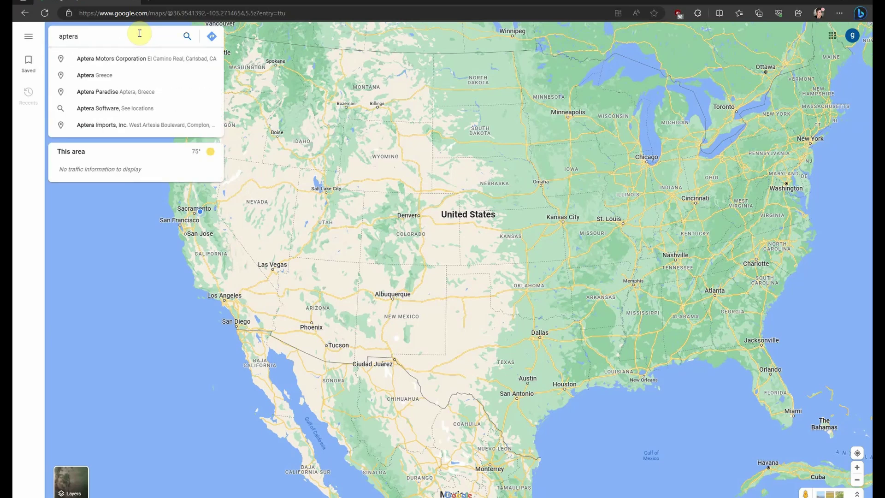
left_click(138, 59)
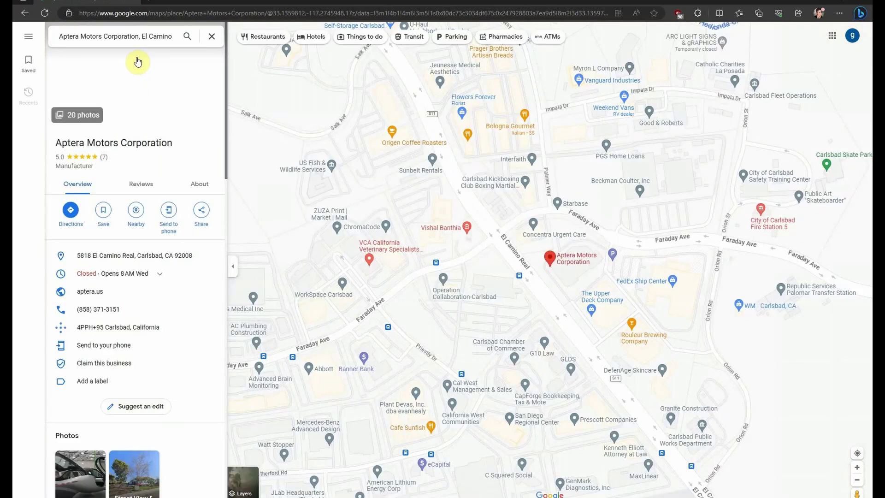
right_click(552, 259)
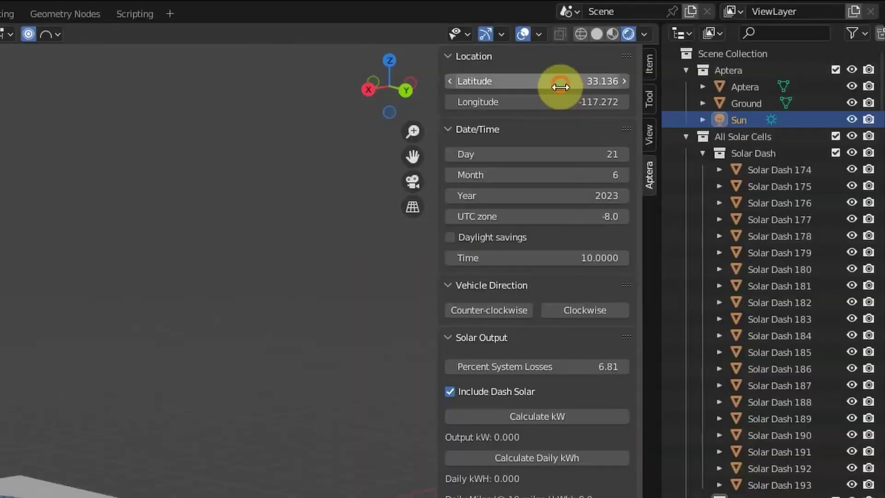
Check the sun location's latitude 33.136 and longitude -117.272.
left_click(560, 81)
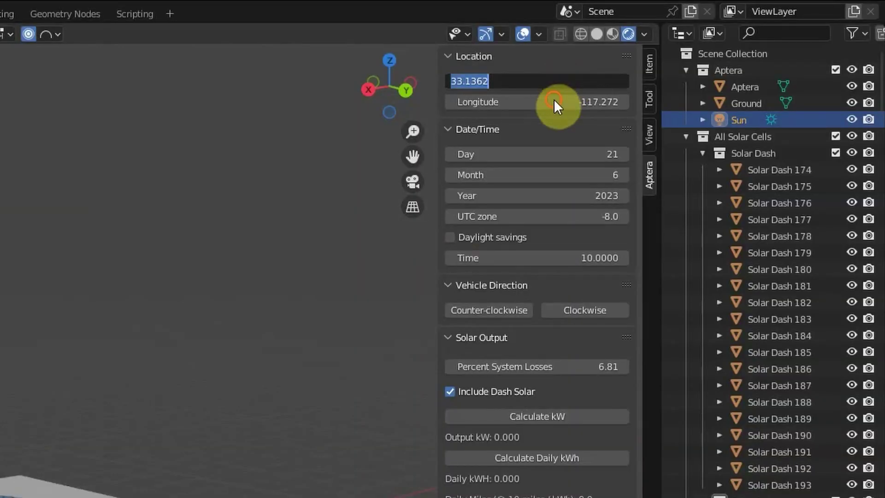
left_click(553, 99)
left_click(553, 100)
left_click(555, 103)
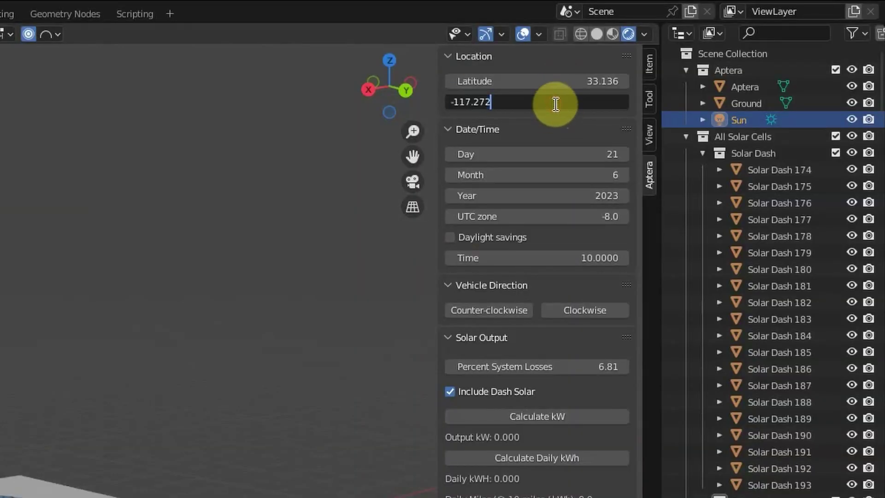
left_click(507, 133)
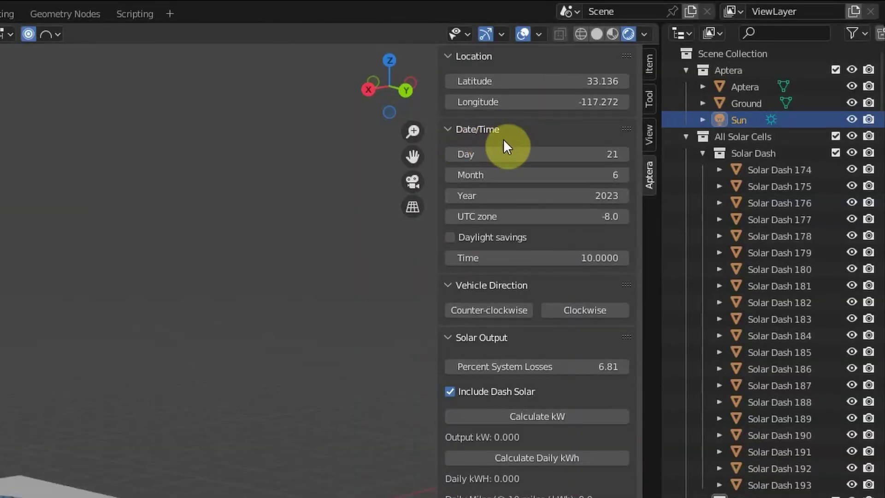
Set the date to day 21, month 6, year 2023.
left_click(544, 153)
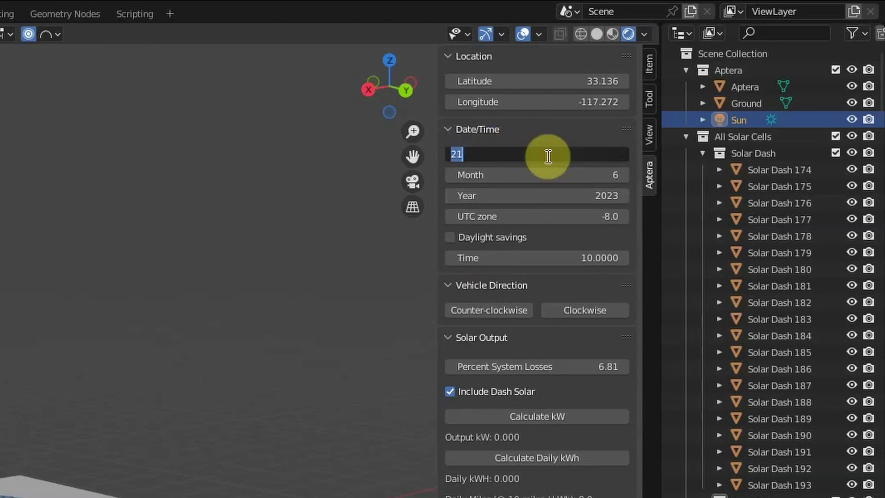
left_click(550, 157)
key("Return")
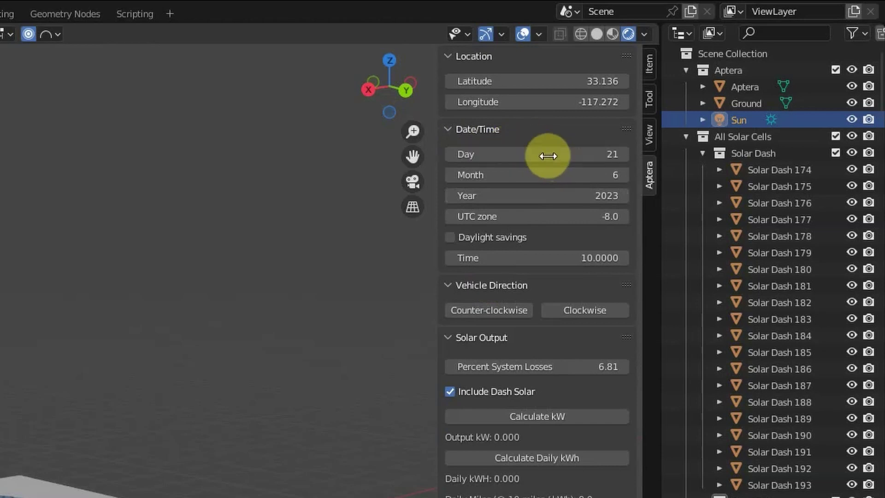
left_click(555, 176)
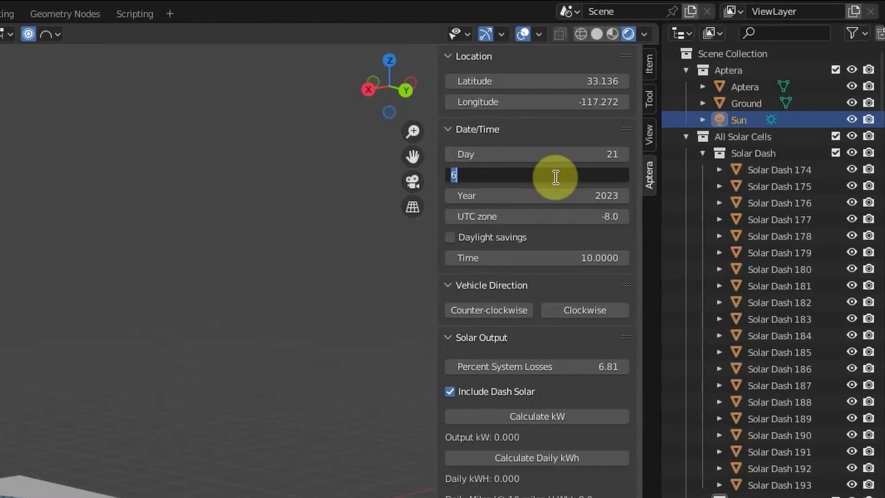
key("Return")
left_click(556, 198)
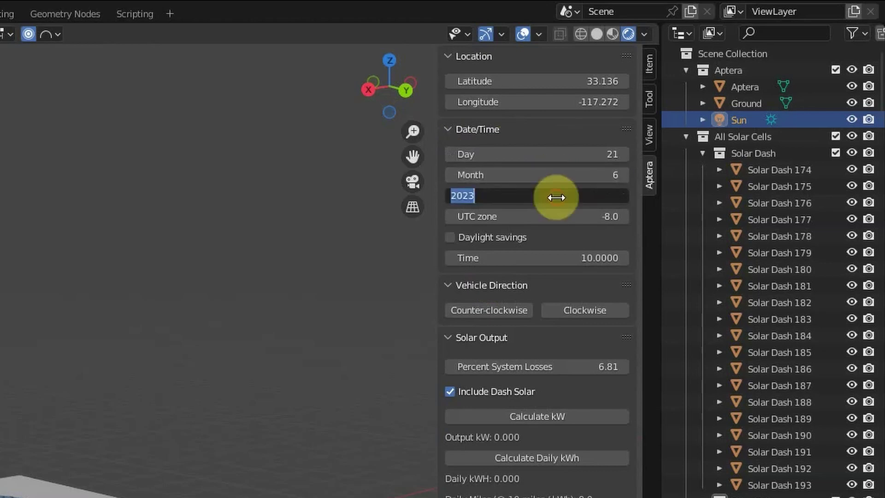
type("2023")
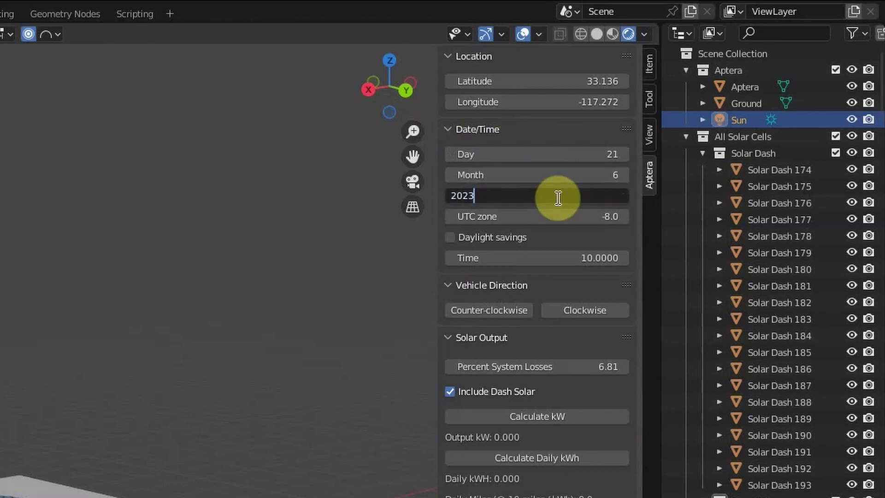
key("Return")
Set the UTC zone to -8.0 and the time of day to 13.
left_click(569, 216)
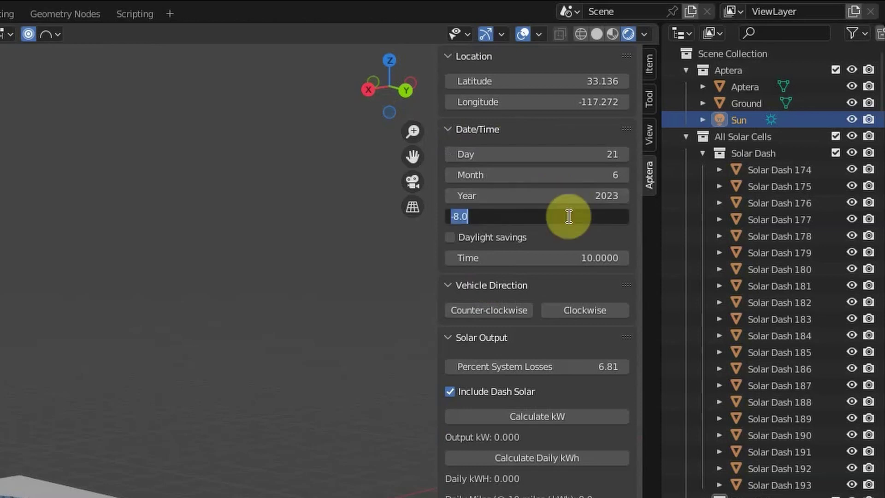
type("-8.0")
key("Return")
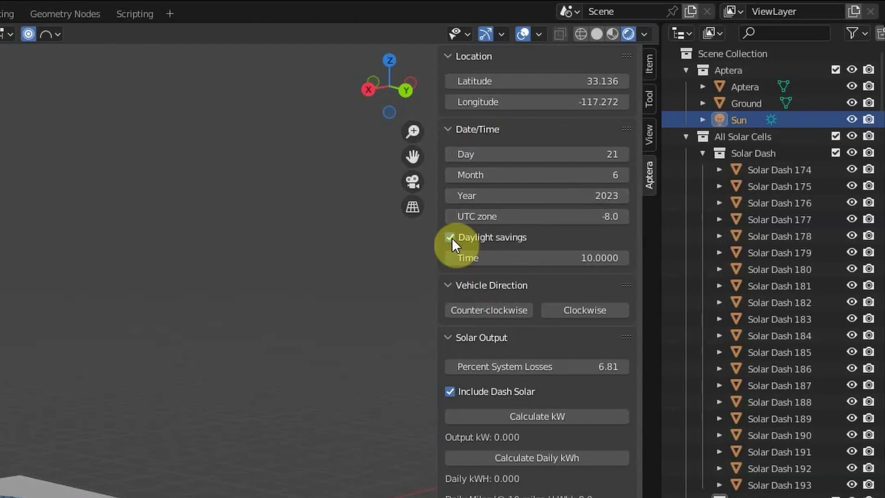
left_click(568, 256)
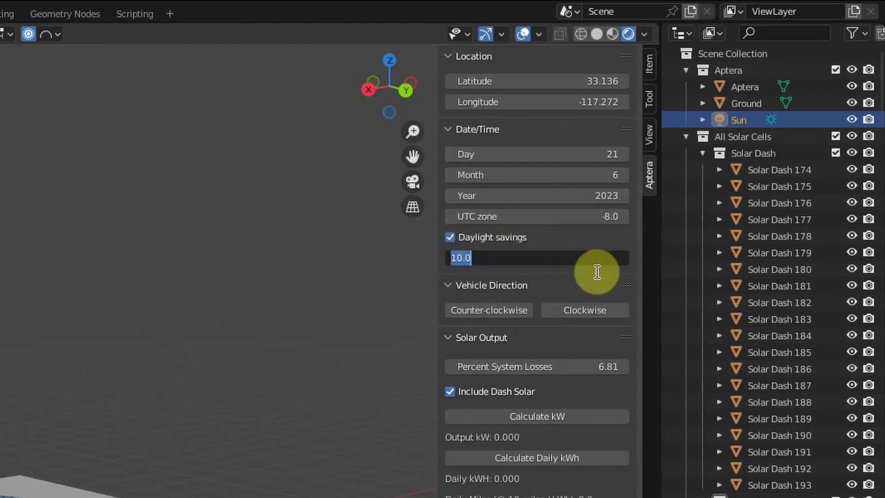
type("13")
key("Return")
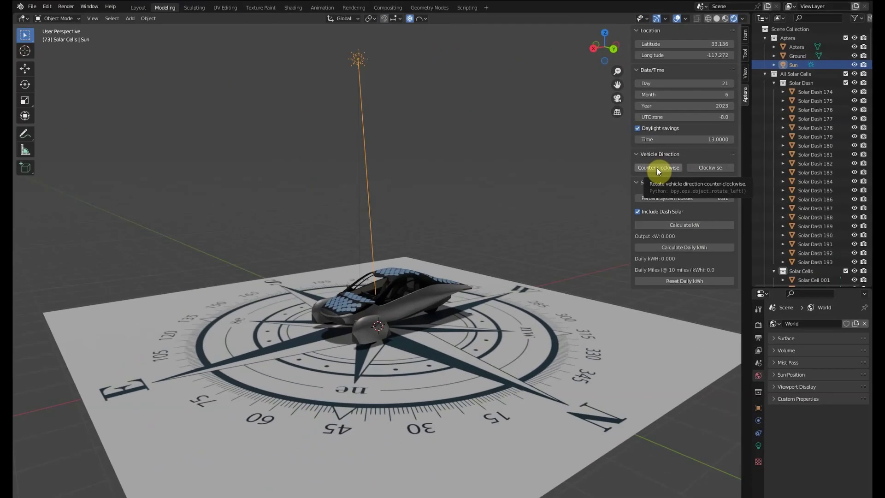
Rotate the car twice counter-clockwise, four times clockwise, then three times counter-clockwise on the compass.
left_click(657, 167)
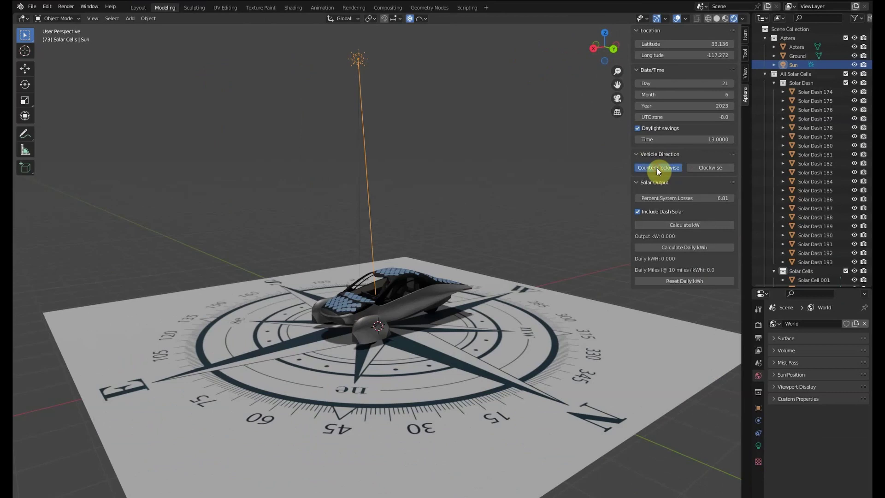
left_click(657, 168)
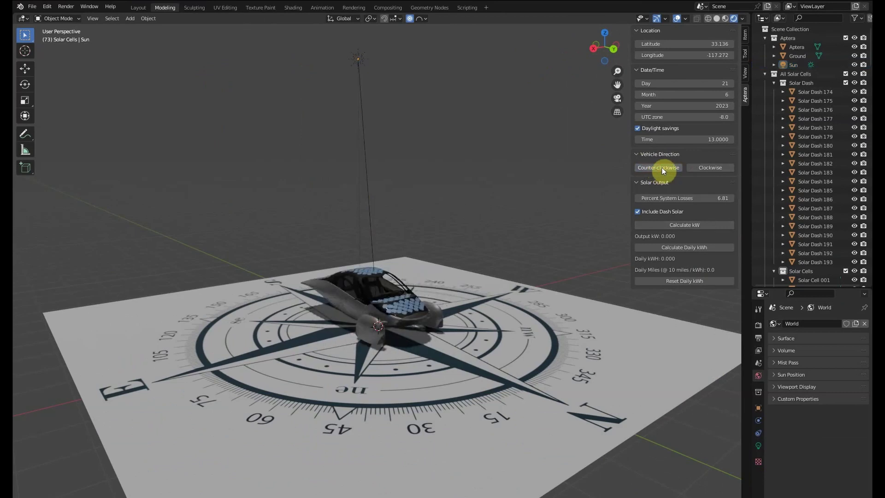
left_click(708, 168)
left_click(708, 168)
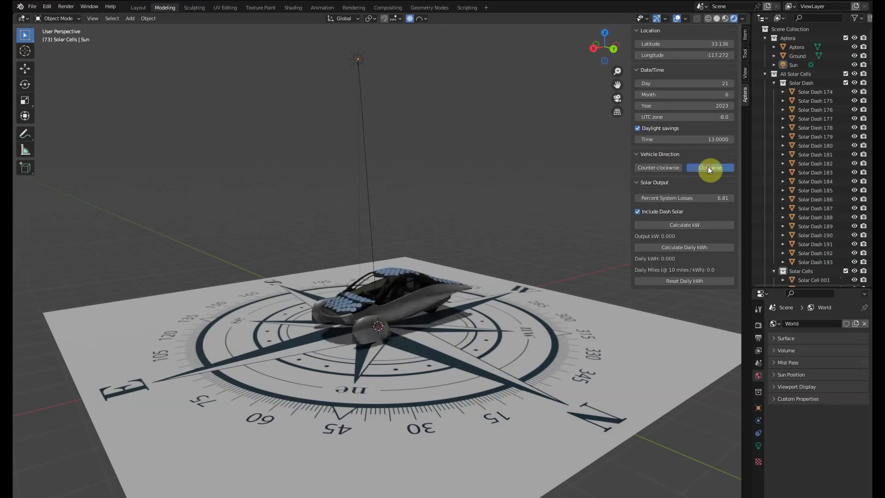
left_click(709, 168)
left_click(708, 168)
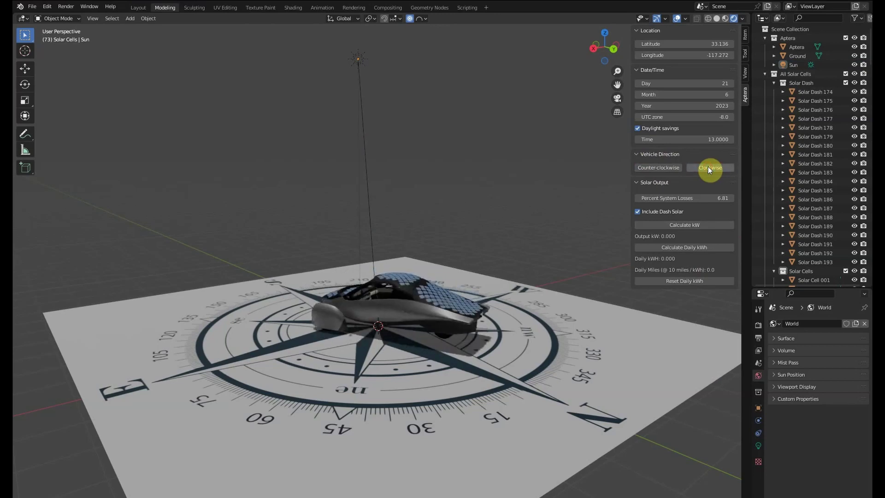
left_click(661, 168)
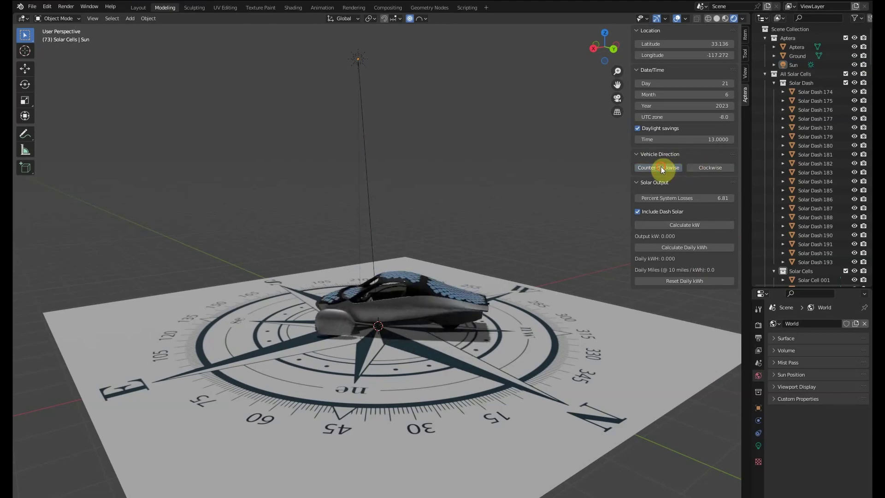
left_click(661, 167)
left_click(661, 168)
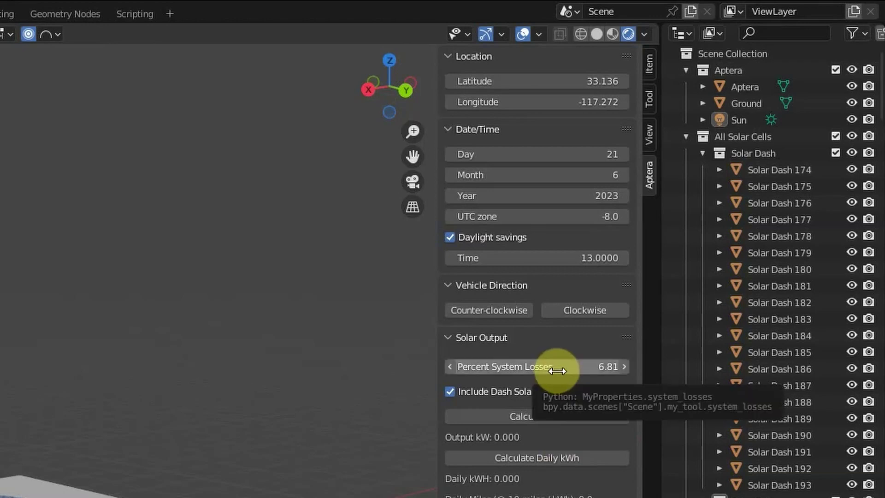
left_click(579, 368)
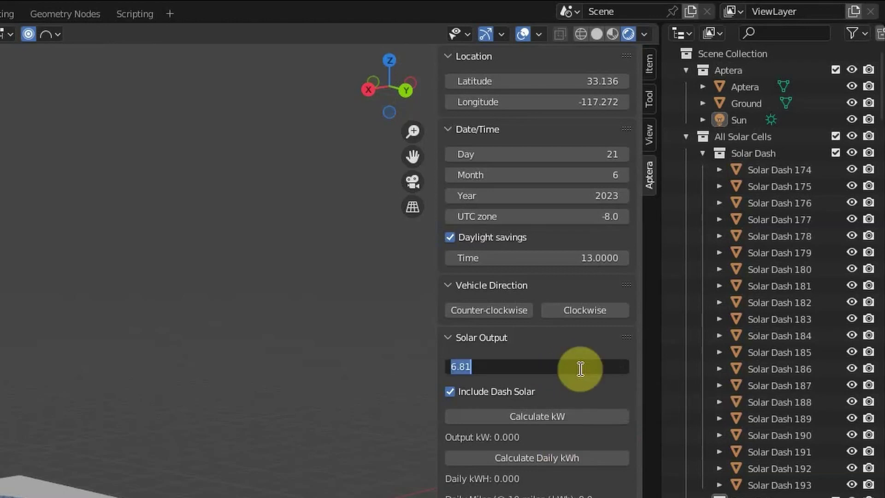
key("Escape")
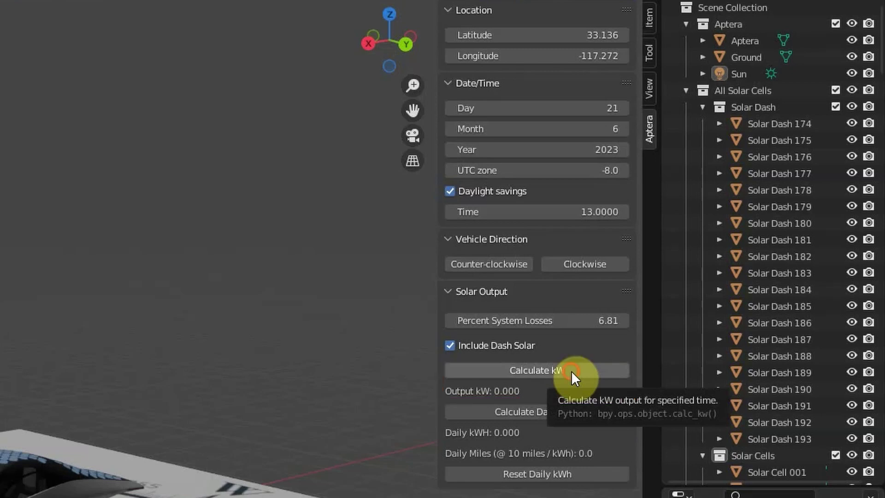
Calculate the current solar output as 0.630 kW, then run Calculate Daily kWh.
left_click(571, 370)
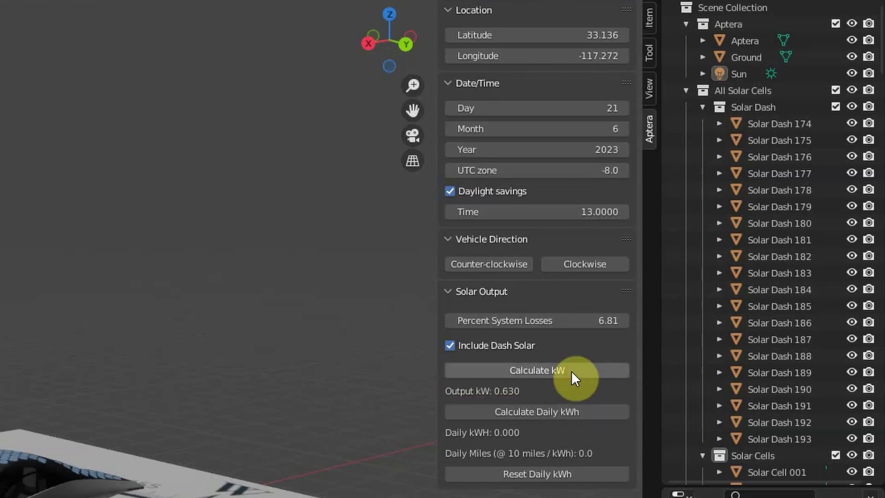
left_click(502, 397)
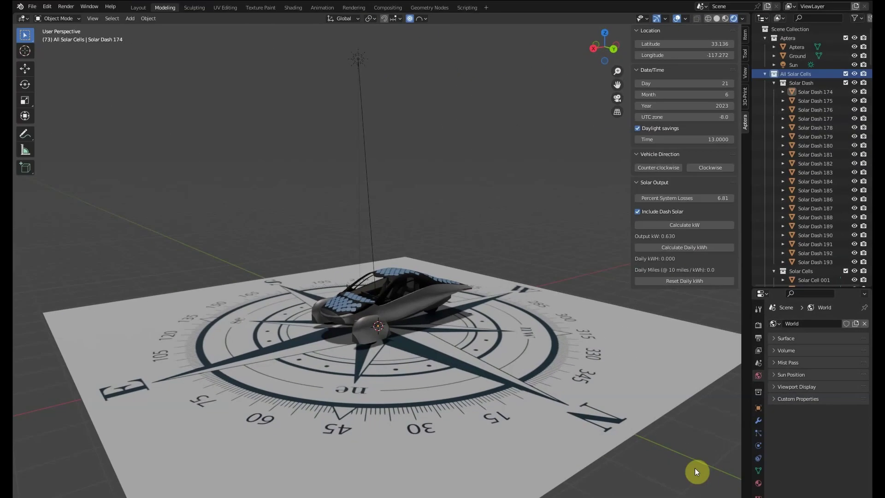
Select the solar cell objects from Solar Dash 174 downward and enter Edit Mode.
left_click(816, 91)
left_click_drag(870, 51, 845, 278)
left_click(817, 277, "shift")
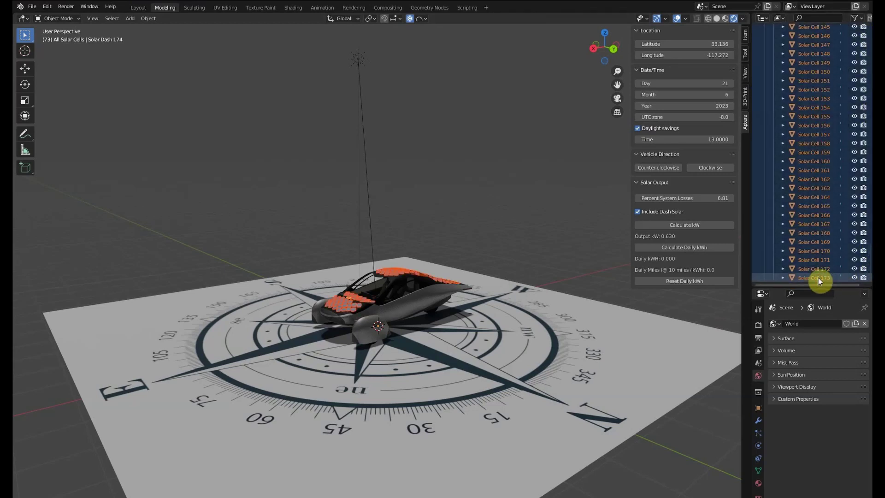
left_click(78, 18)
left_click(59, 39)
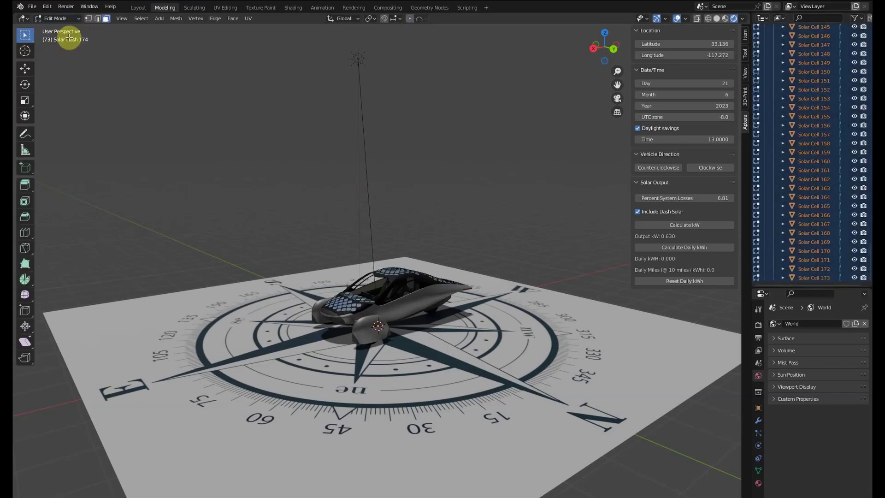
Show face normals on the solar cells and orbit to inspect them.
left_click(685, 18)
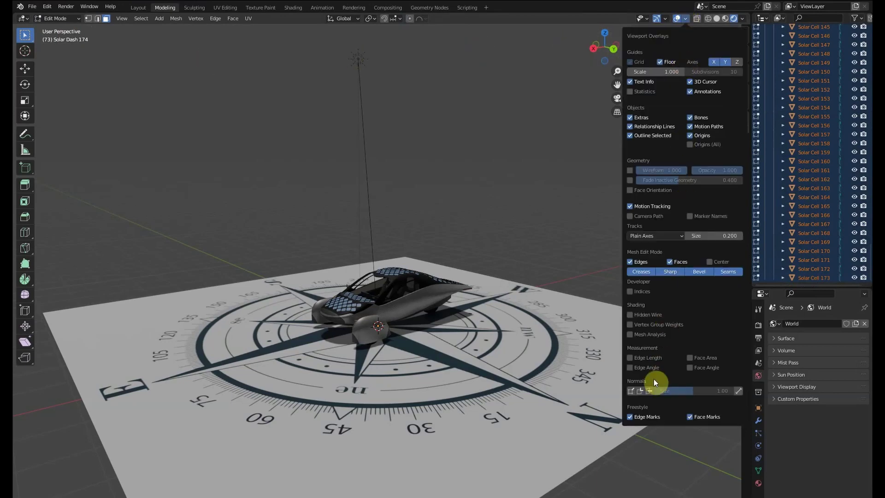
left_click(648, 391)
scroll(456, 364, "up", 2)
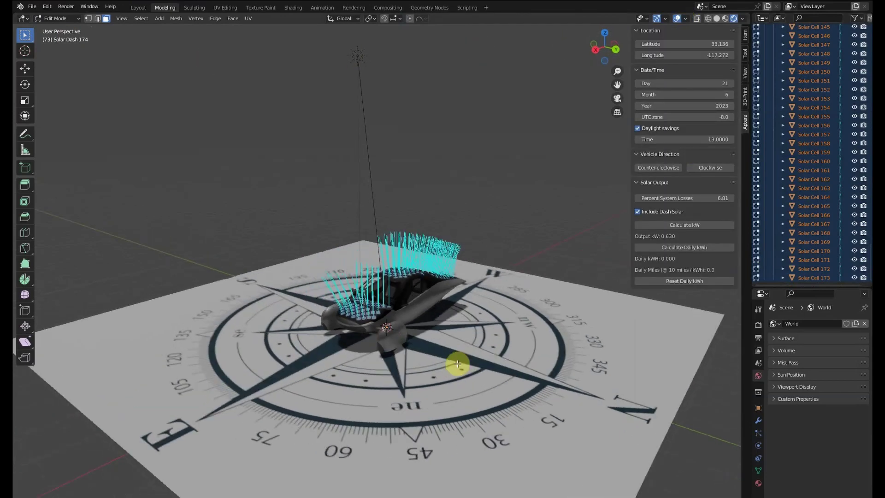
middle_click_drag(457, 364, 434, 357)
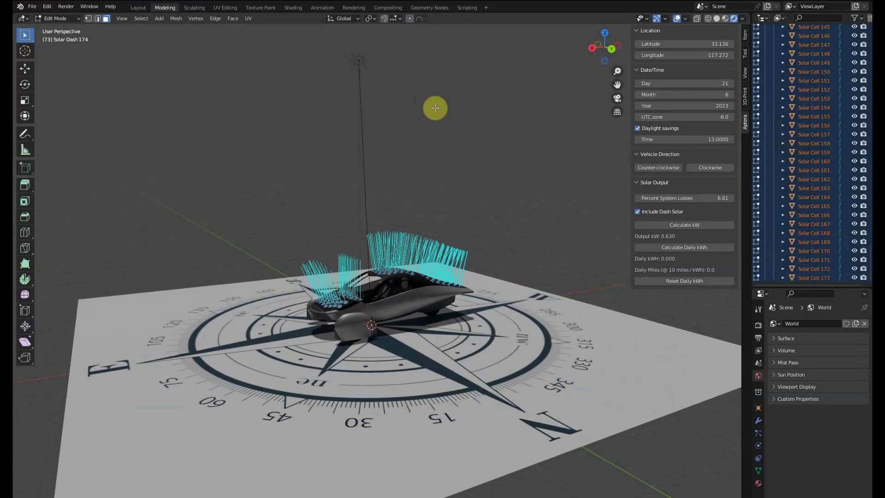
Hide the face normal lines and return to Object Mode.
left_click(687, 18)
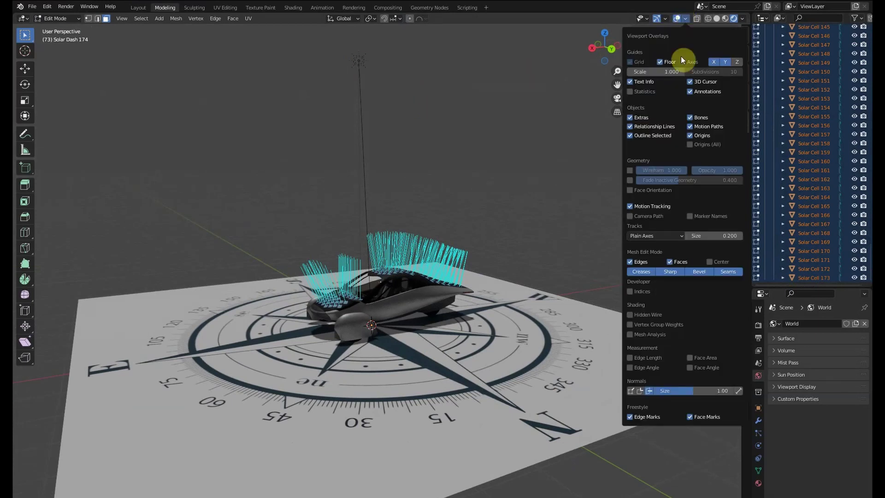
left_click(649, 391)
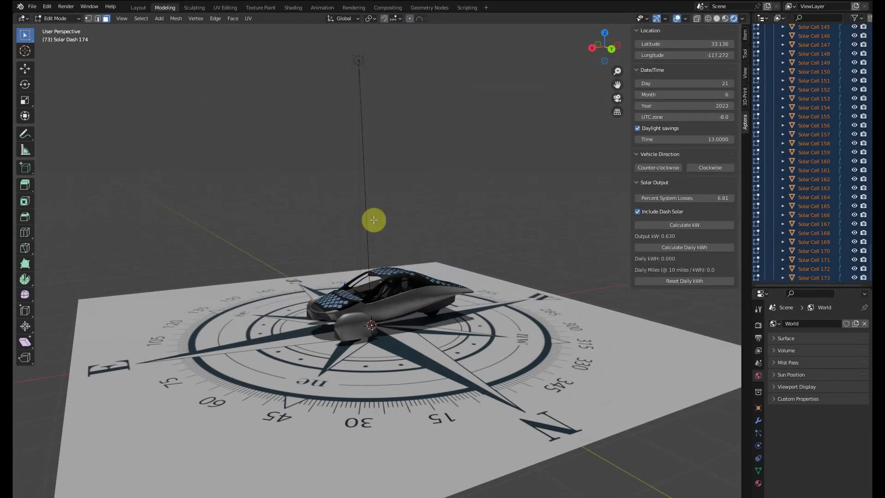
left_click(76, 19)
left_click(72, 28)
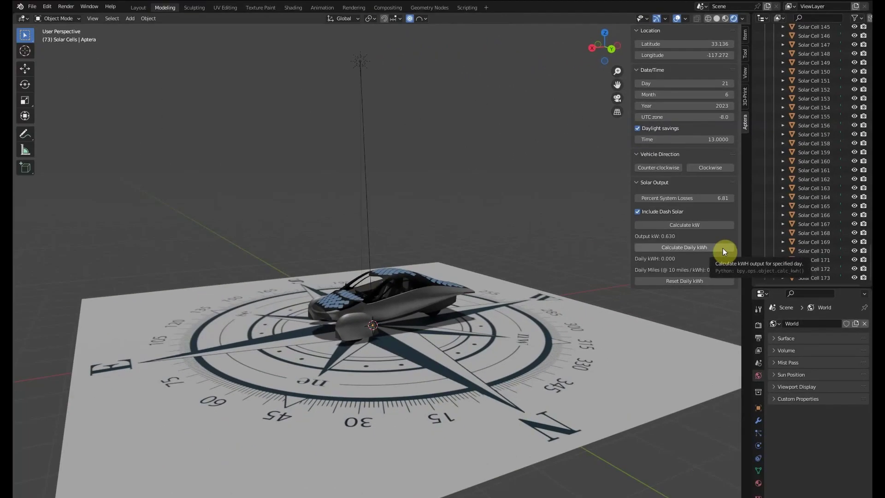
Set the sun time to 6 to start the day.
left_click(702, 139)
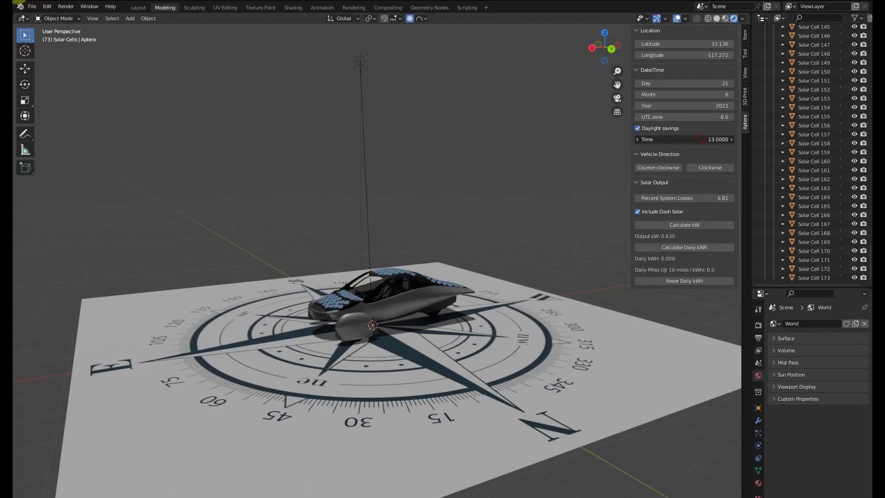
type("6")
key("Return")
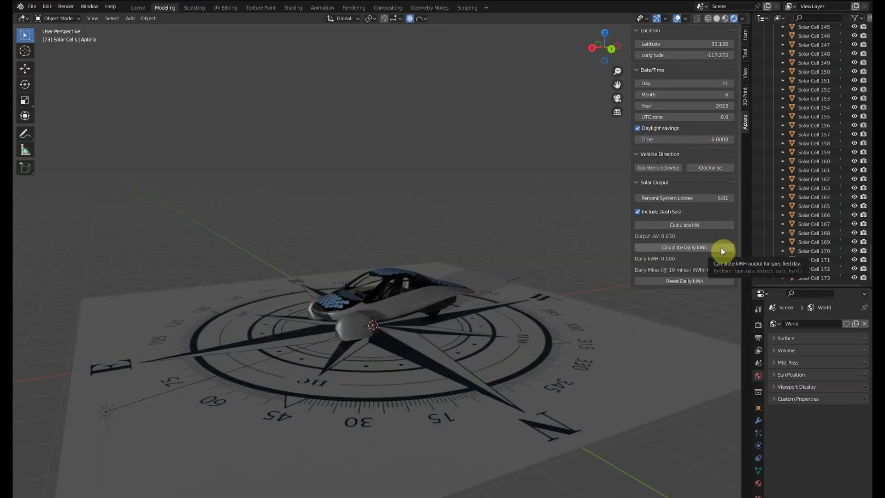
Accumulate Daily kWh hour by hour up to 21:00, reaching 5.778 kWh and 57.8 miles.
left_click(721, 248)
left_click(721, 247)
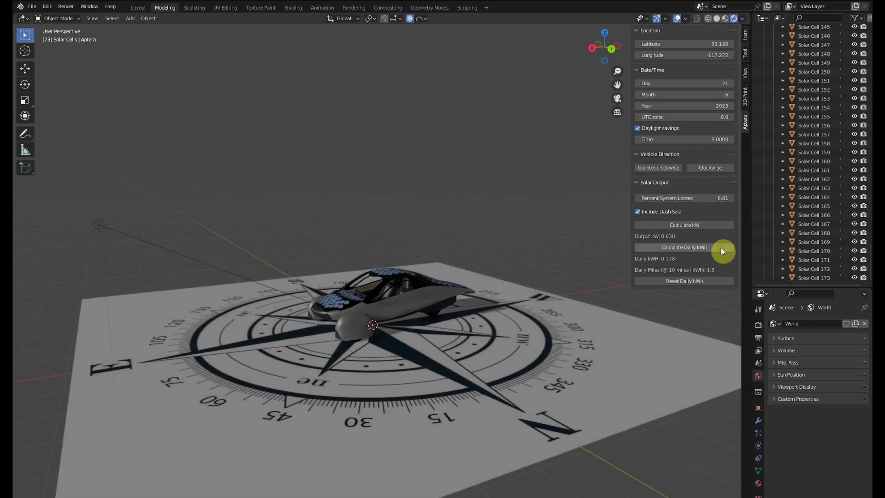
left_click(721, 248)
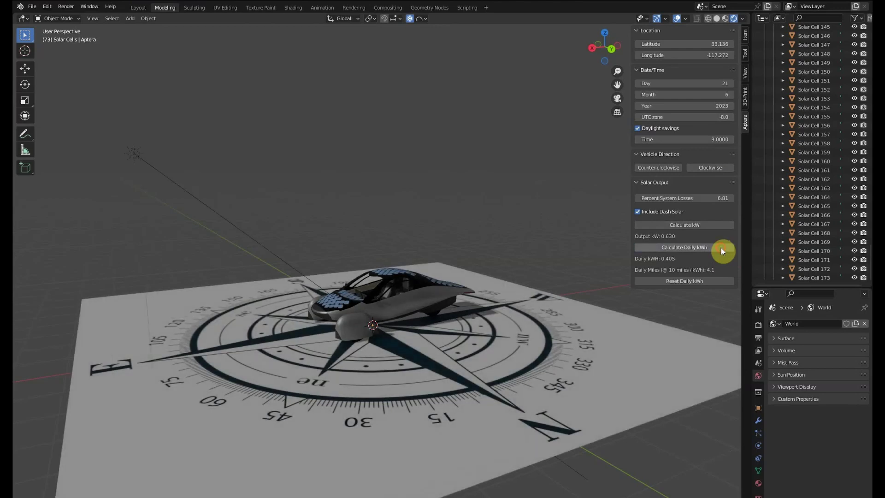
left_click(721, 248)
left_click(721, 247)
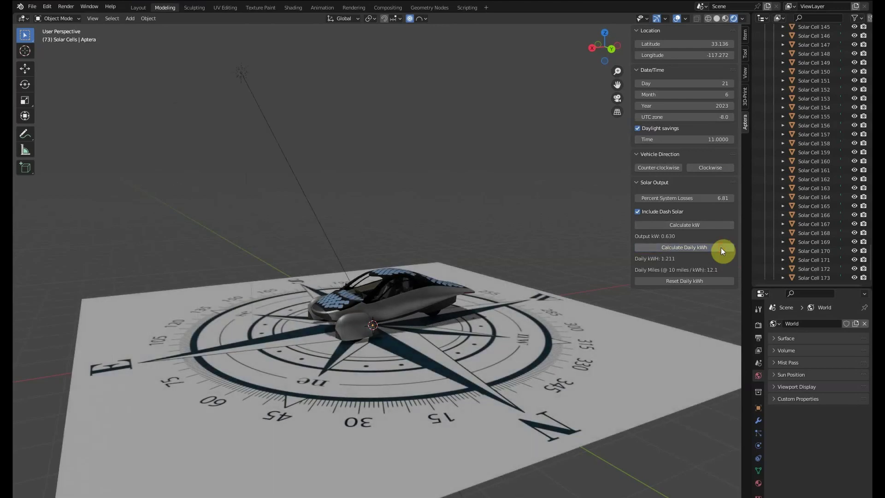
left_click(721, 247)
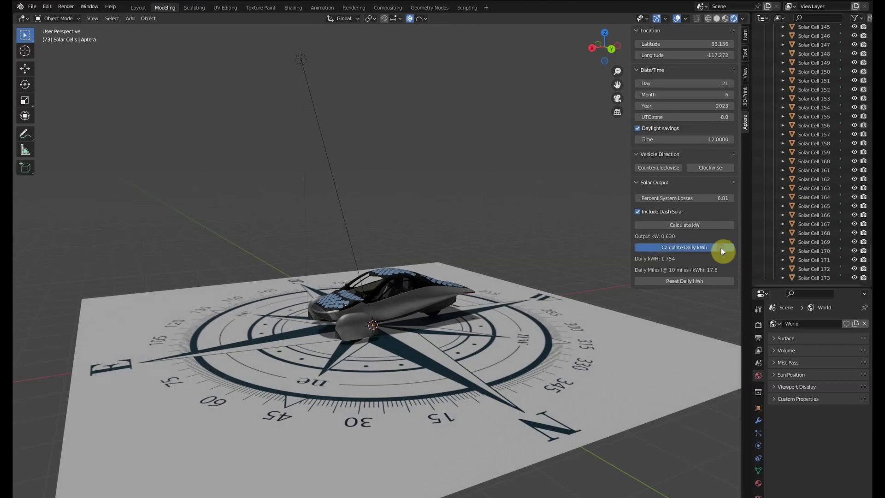
left_click(721, 248)
left_click(721, 248)
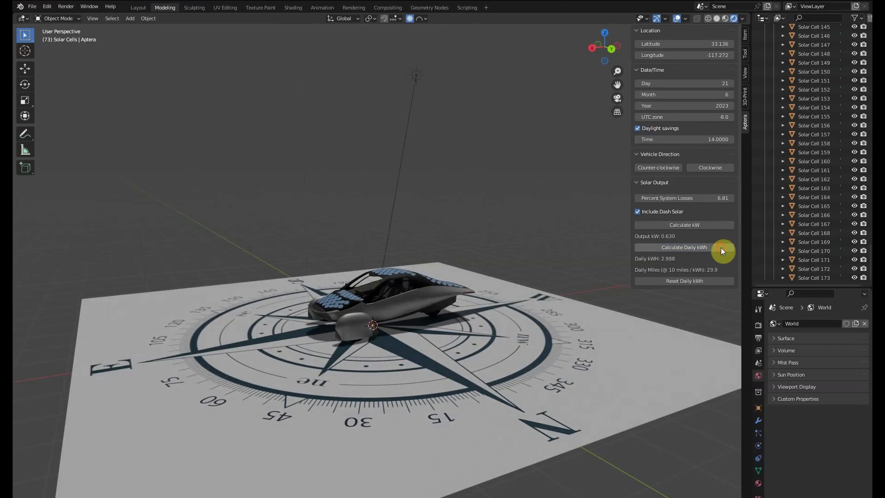
left_click(721, 247)
left_click(721, 247)
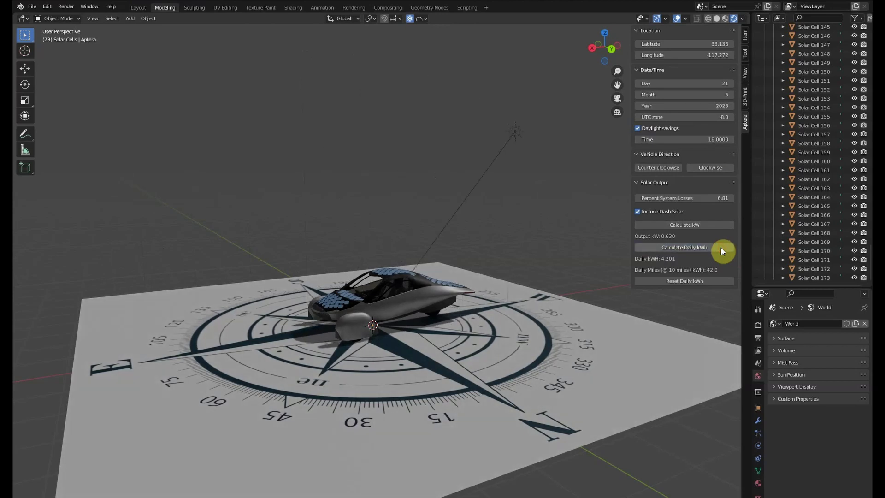
left_click(721, 247)
left_click(721, 248)
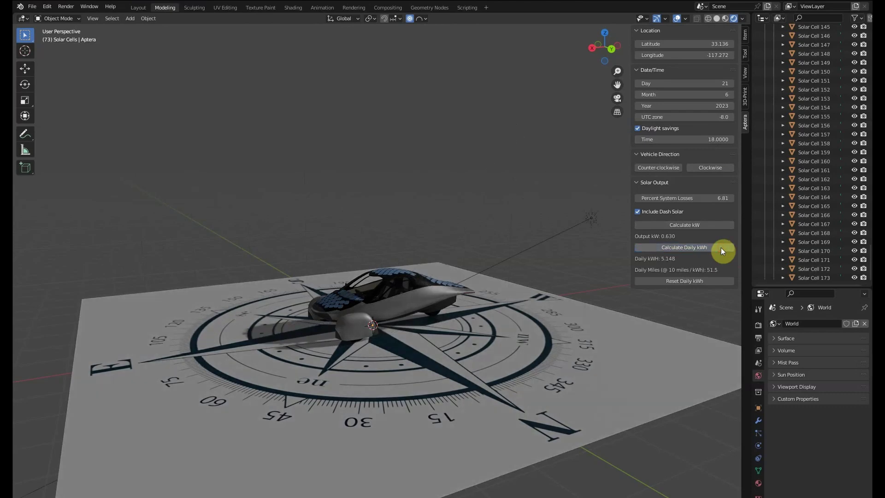
left_click(721, 248)
left_click(721, 248)
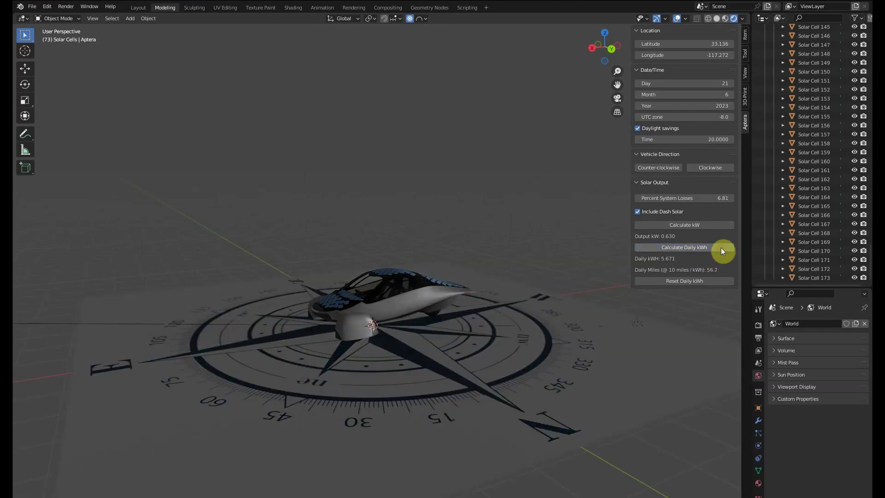
left_click(721, 250)
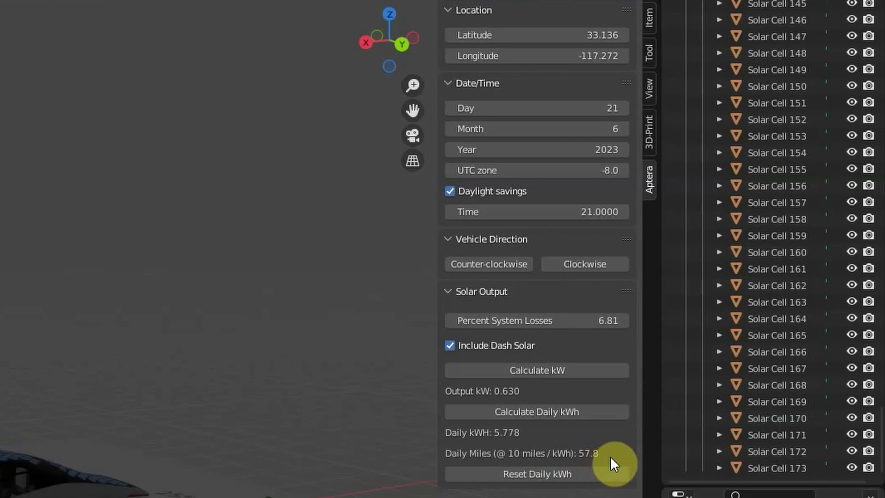
Reset the daily total to 0.000 kWh and 0.0 miles and set the sun time to 15.
left_click(582, 474)
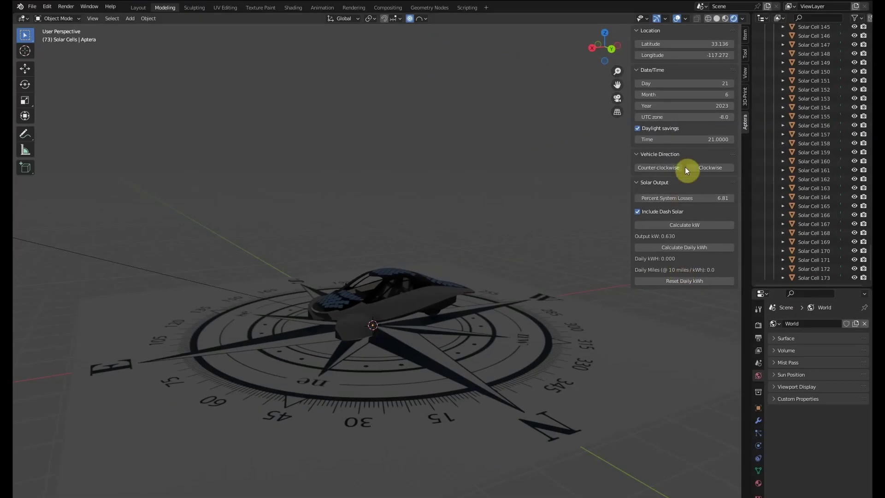
left_click(685, 139)
type("15")
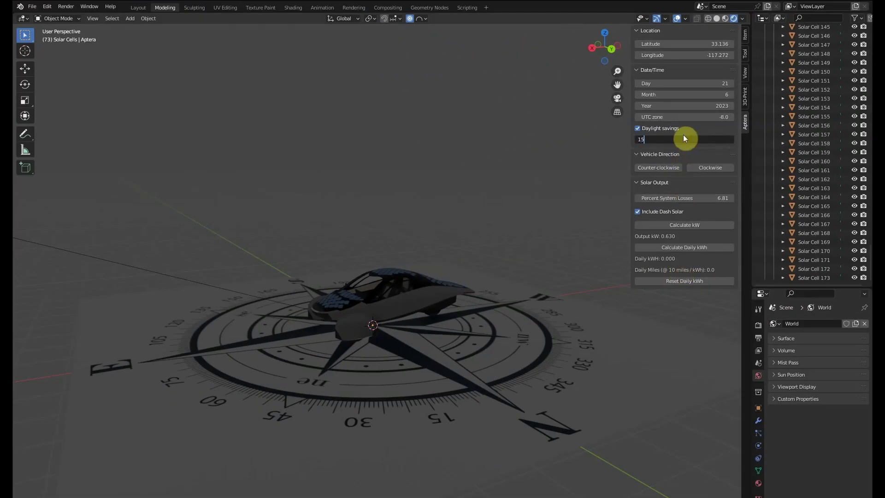
key("Return")
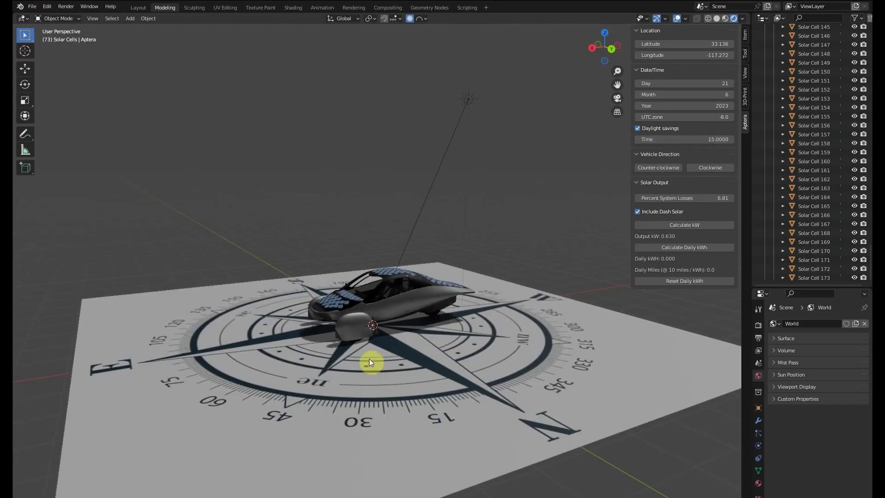
Zoom and orbit to a low side view of the car and nudge the sun time to about 15.84.
scroll(363, 363, "up", 6)
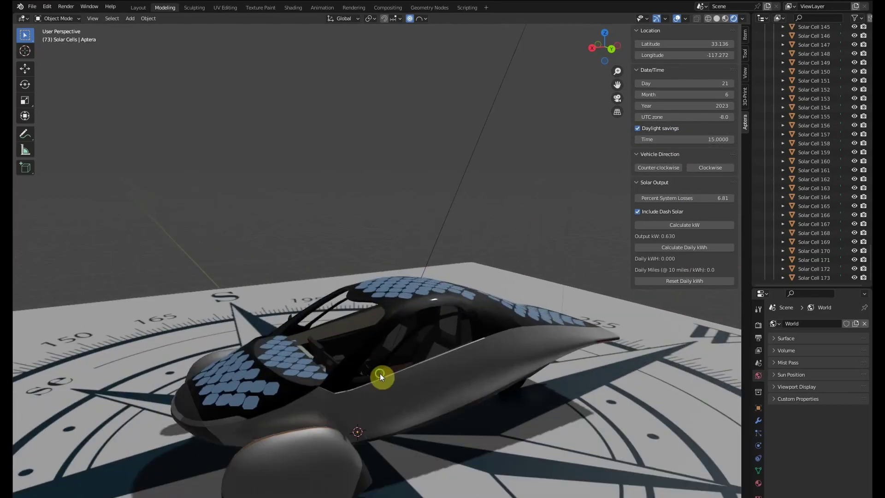
middle_click_drag(380, 373, 351, 316)
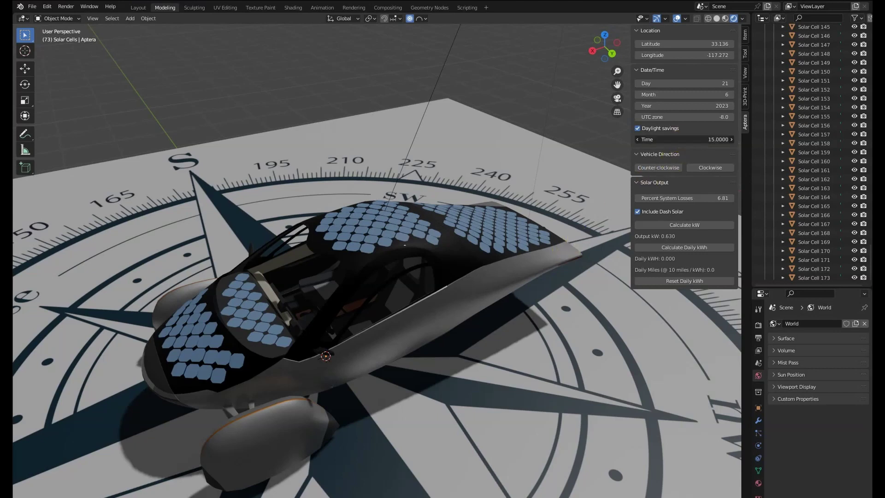
mouse_move(685, 139)
left_mouse_down()
mouse_move(746, 140)
mouse_move(682, 139)
left_mouse_up()
Toggle Include Dash Solar and set the sun time back to 6.
left_click(638, 212)
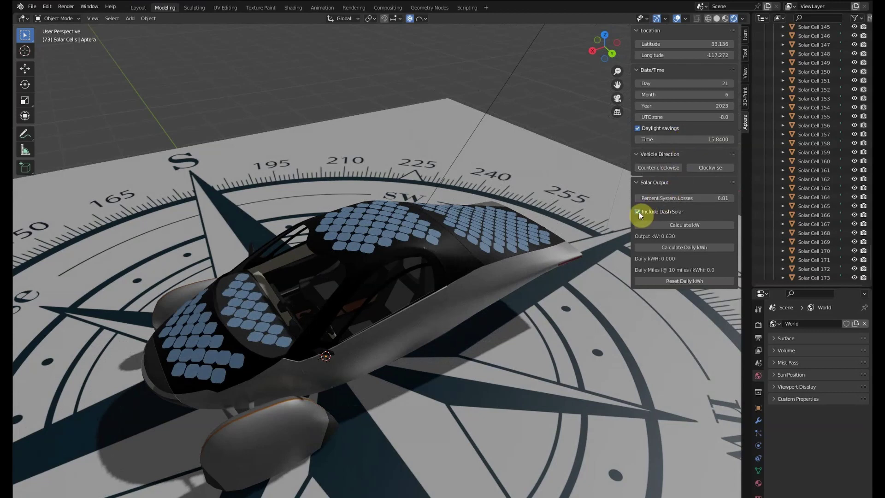
left_click(638, 212)
left_click(710, 140)
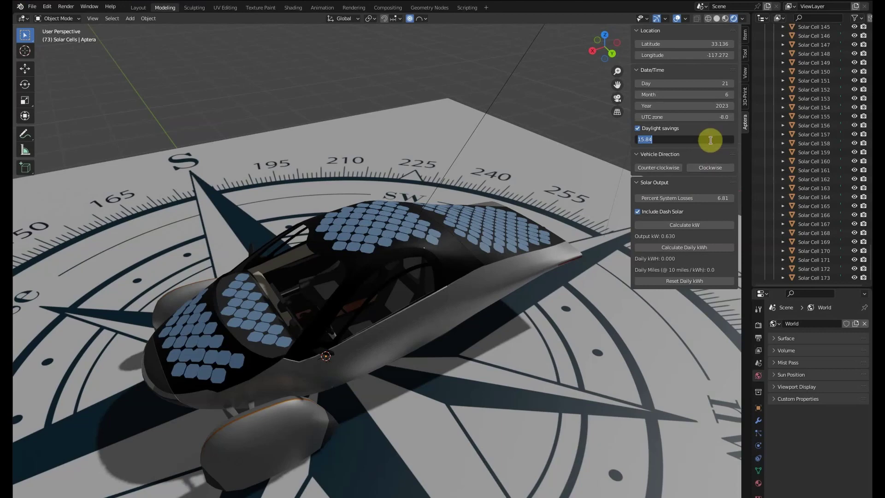
type("6")
key("Return")
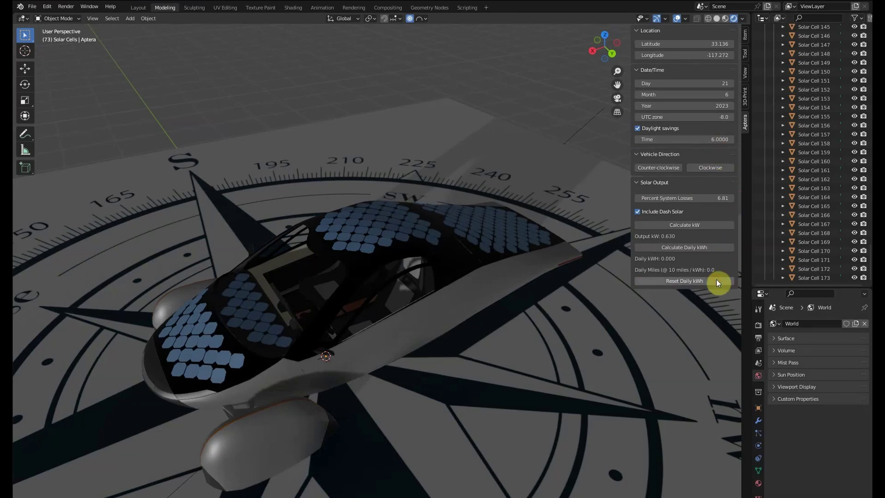
Total the day's output with dash solar excluded, reaching 2.744 kWh and 27.4 miles.
left_click(721, 248)
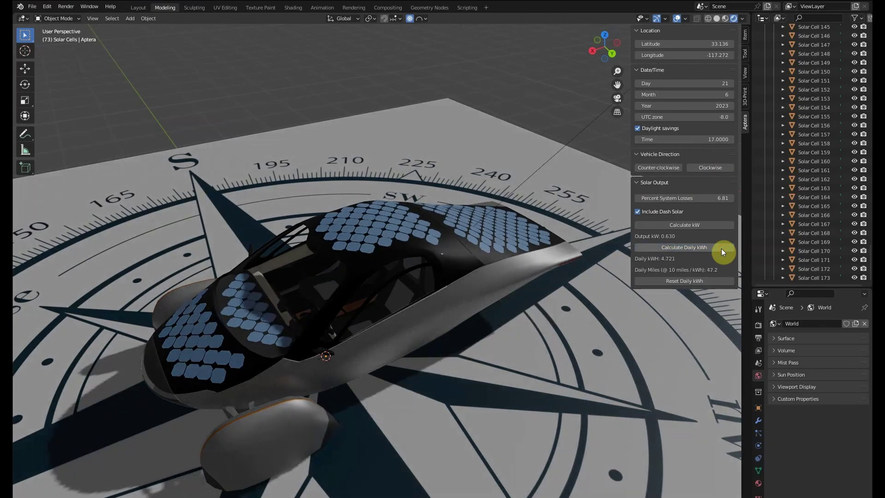
left_click(638, 211)
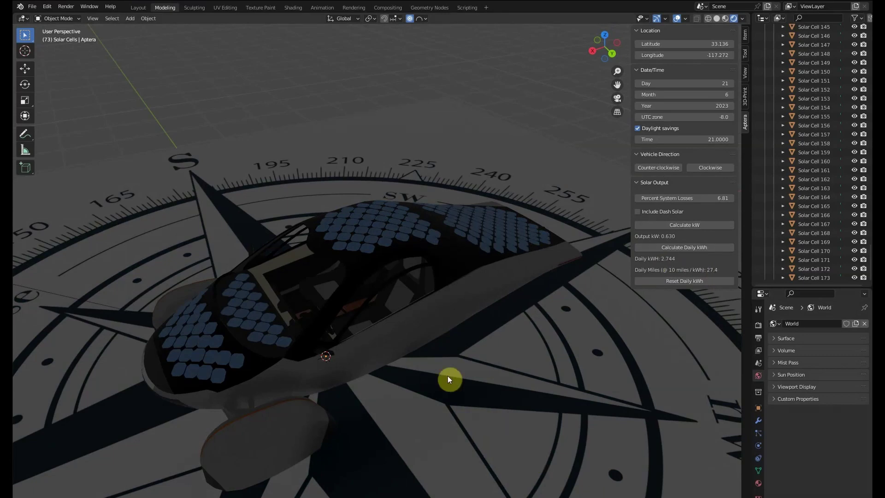
scroll(382, 300, "down", 1)
scroll(382, 308, "down", 3)
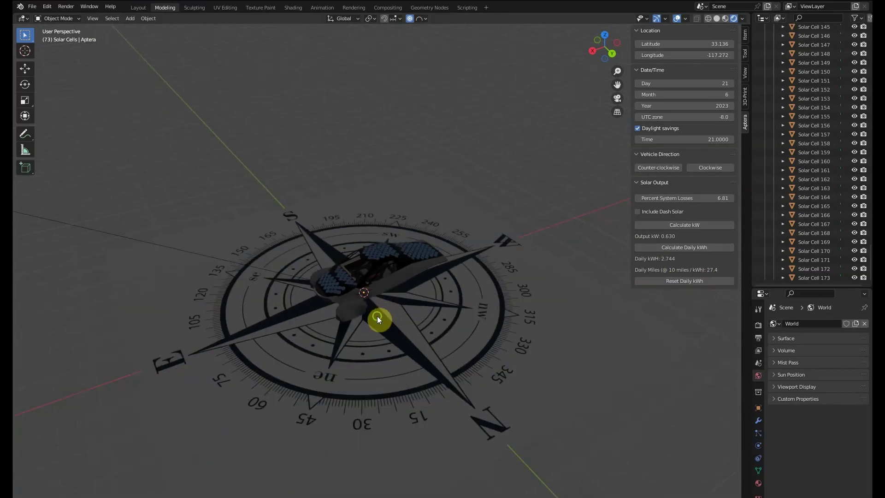
middle_click_drag(377, 316, 405, 344)
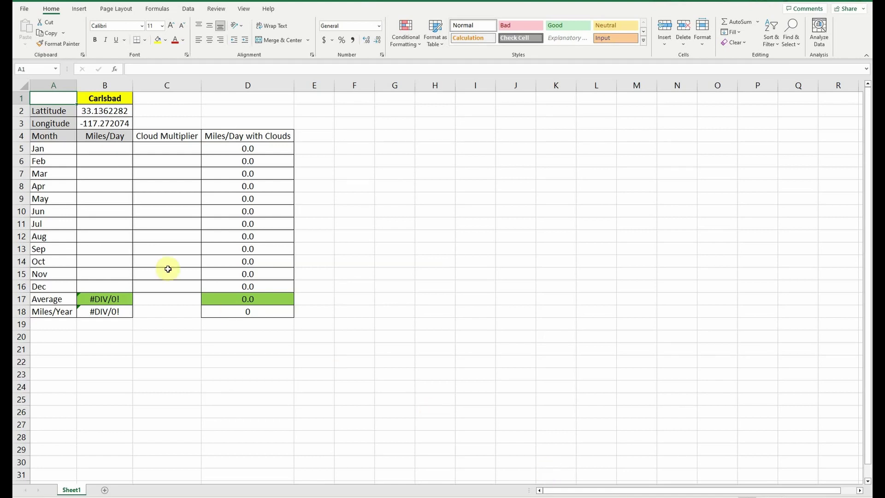
left_click(48, 137)
left_click_drag(48, 138, 90, 288)
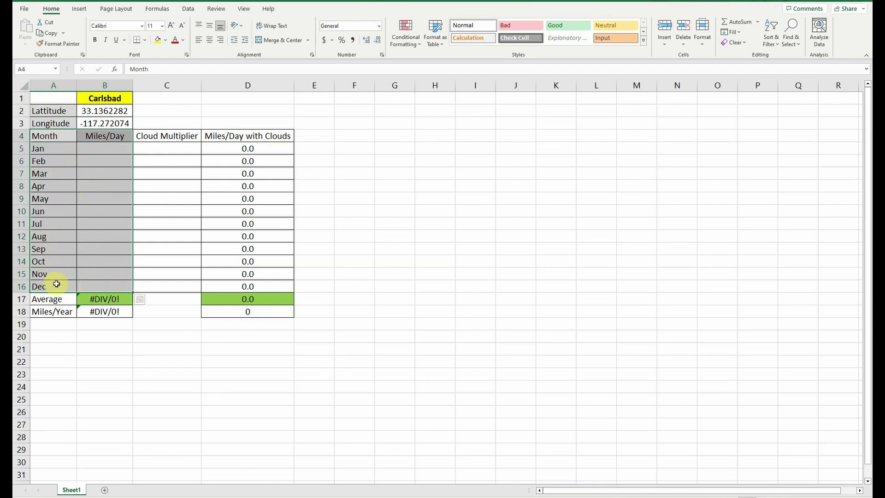
left_click(57, 98)
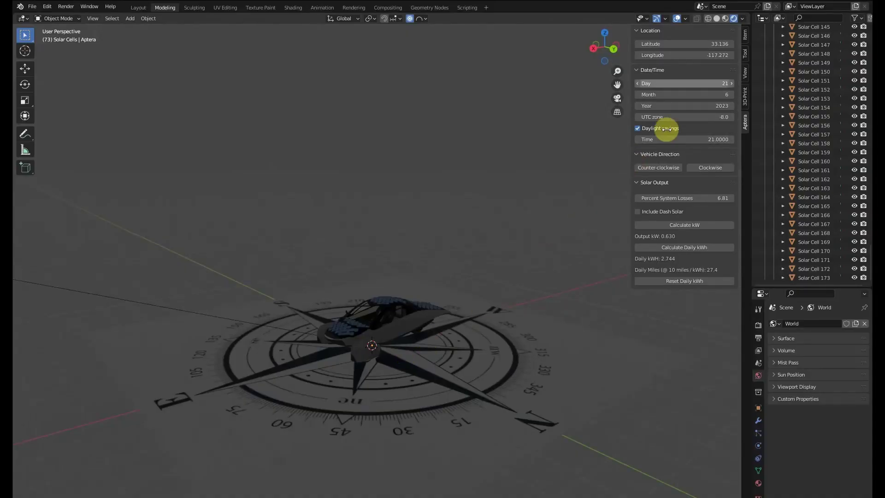
Set the date to day 21 of month 1 (January).
left_click(696, 83)
left_click(697, 83)
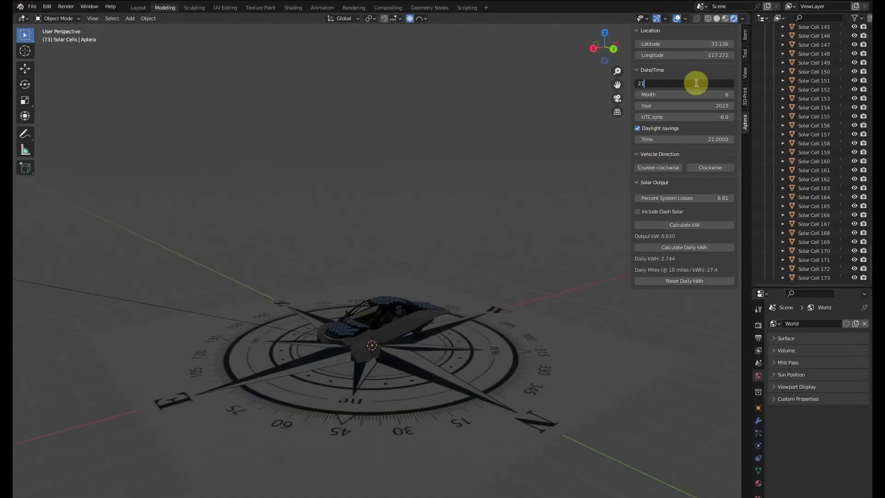
key("Return")
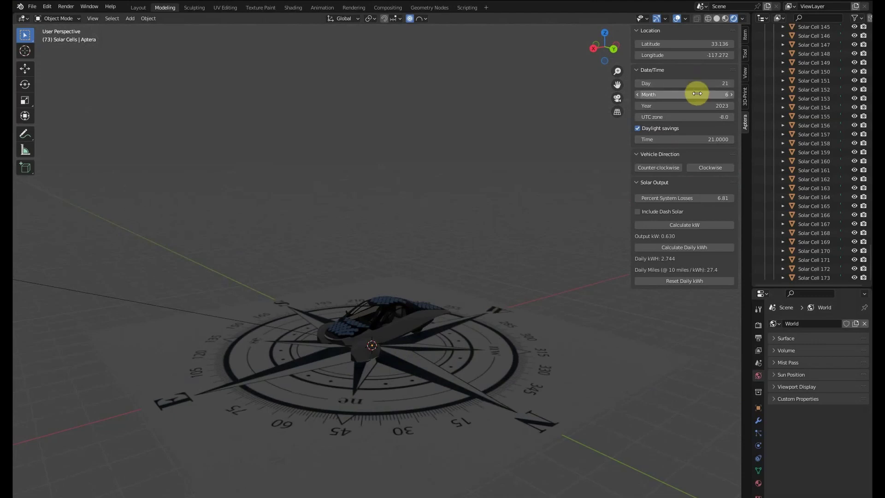
left_click(698, 94)
type("1")
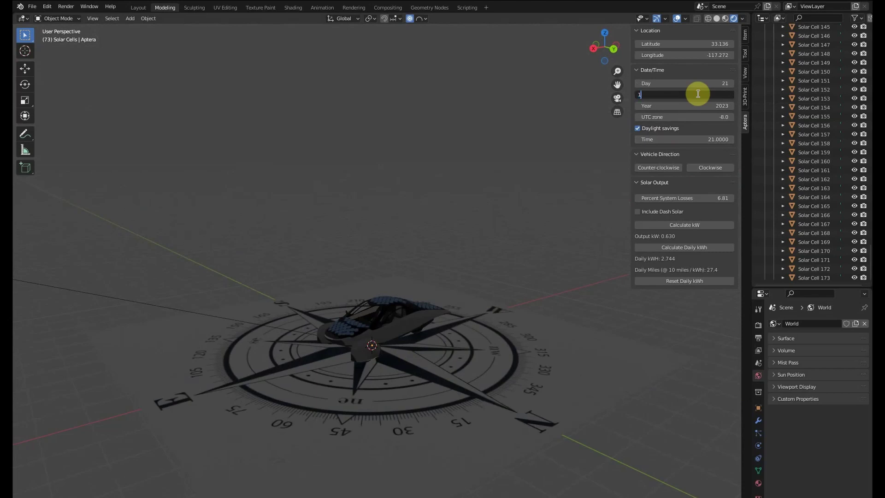
key("Return")
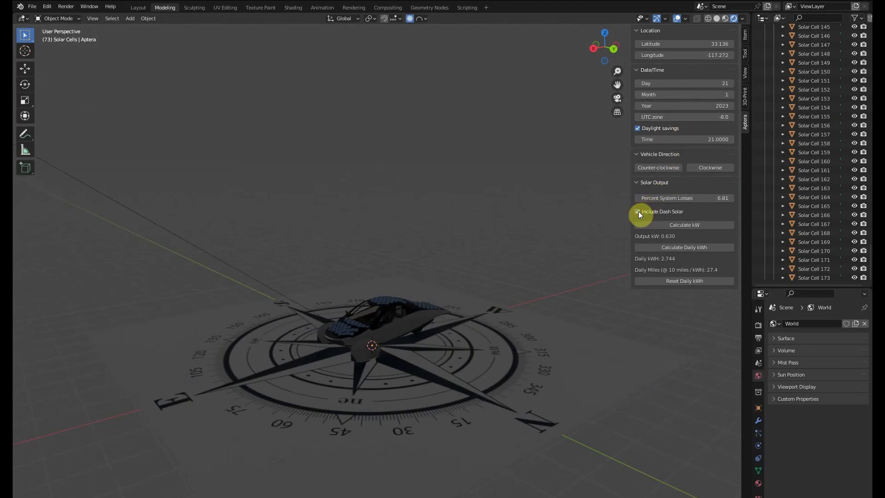
Set the start time to 8, reset the daily total, and calculate January's output: 2.699 kWh, 27.0 miles.
left_click(695, 139)
type("8")
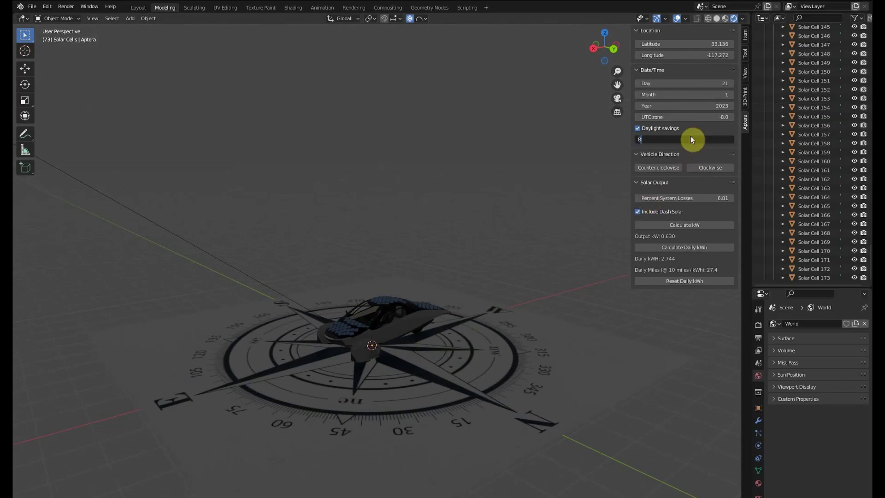
key("Return")
left_click(713, 280)
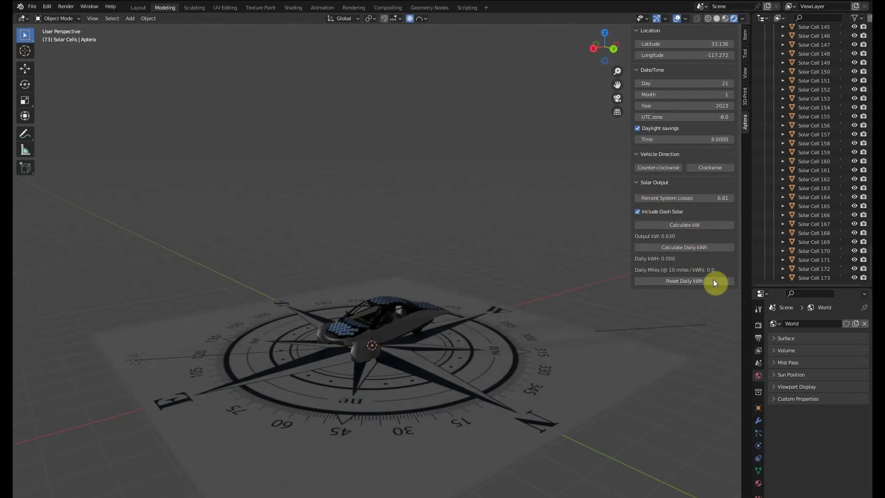
left_click(718, 247)
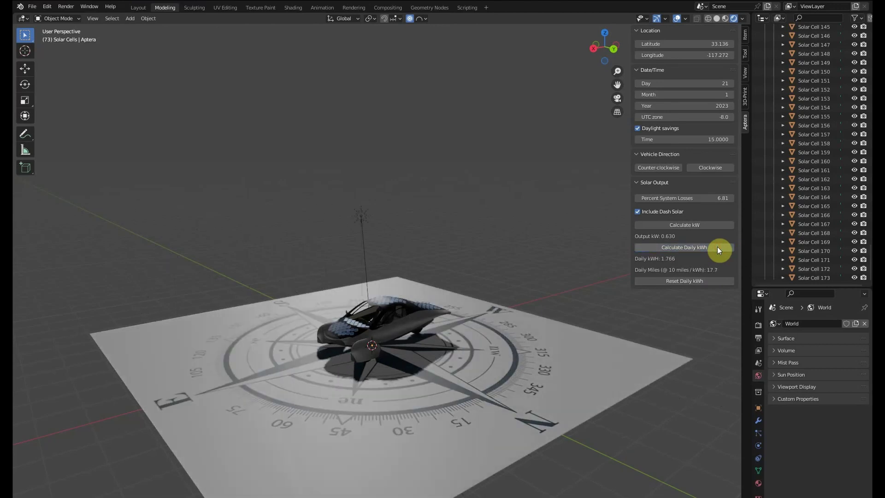
left_click(637, 211)
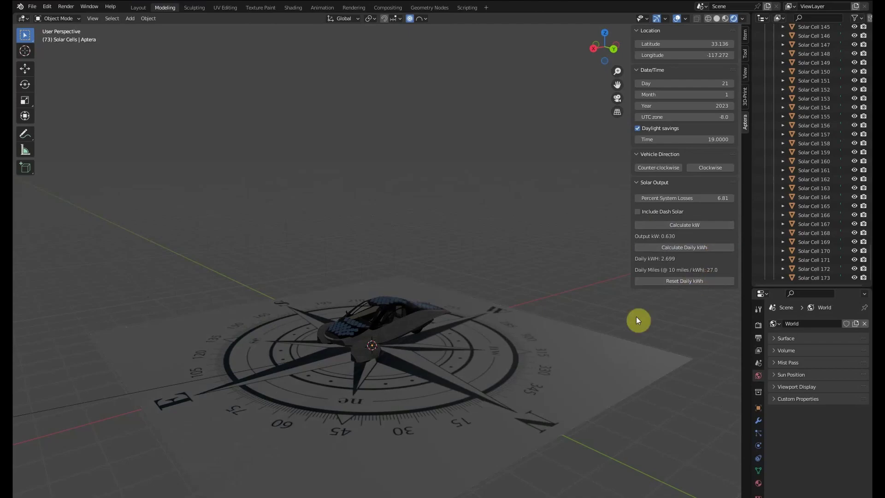
key("alt+Tab")
Enter 27 miles per day for January in cell B5.
left_click(112, 151)
type("27")
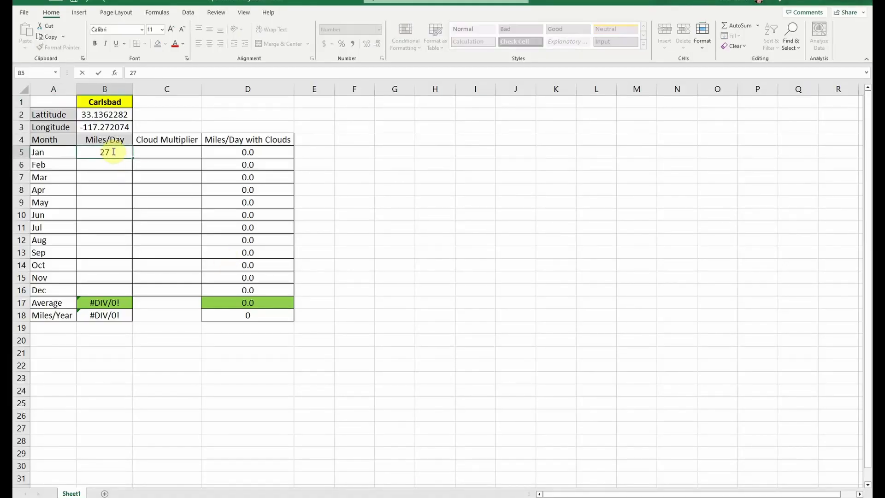
key("Return")
Switch back to Blender and rerun Calculate Daily kWh for the following months.
key("alt+Tab")
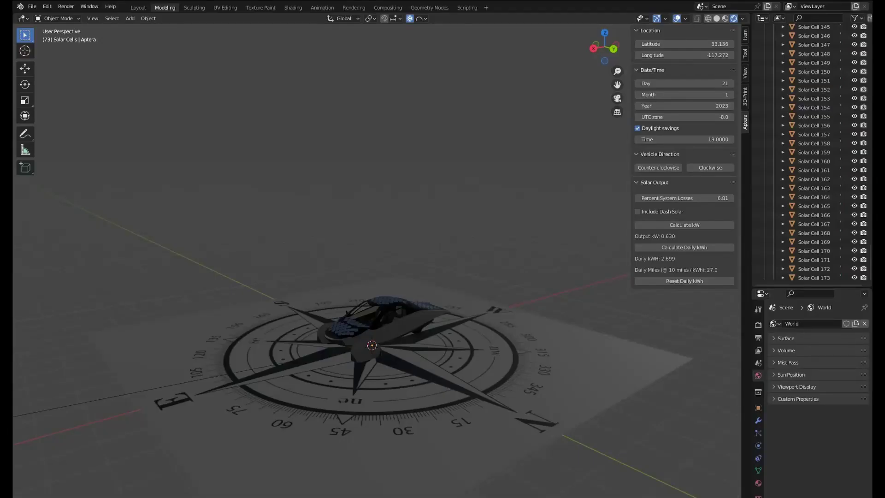
left_click(720, 247)
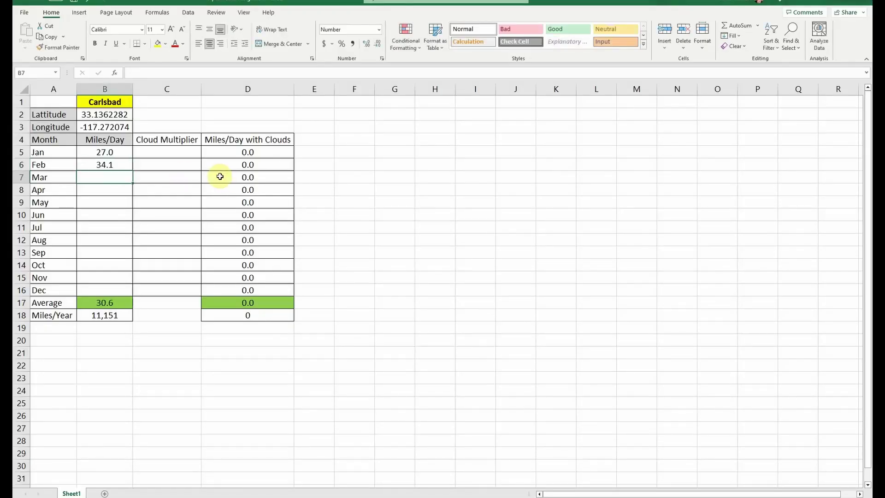
key("alt+Tab")
left_click(718, 247)
key("alt+Tab")
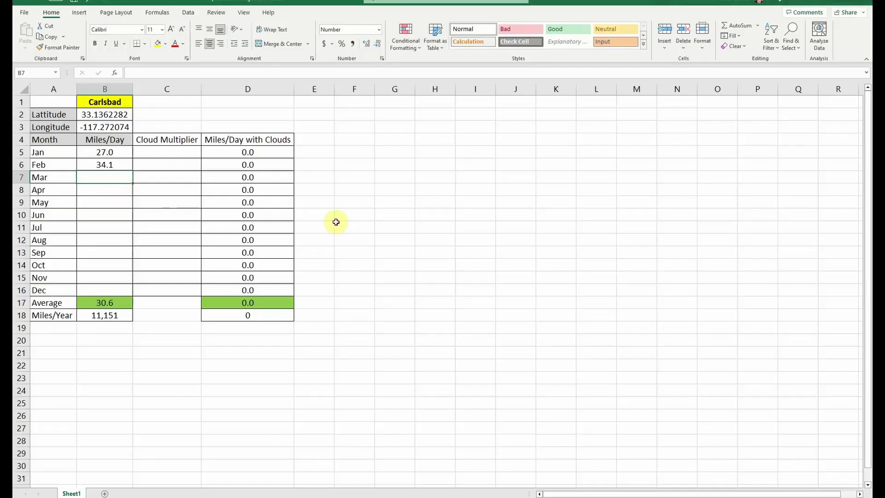
key("alt+Tab")
left_click(718, 247)
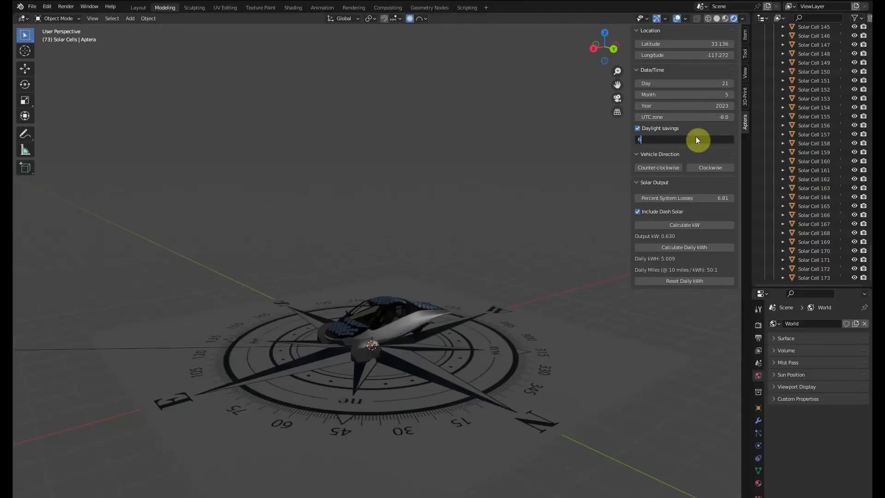
Calculate daily energy for May through October, toggling Include Dash Solar as needed.
left_click(719, 247)
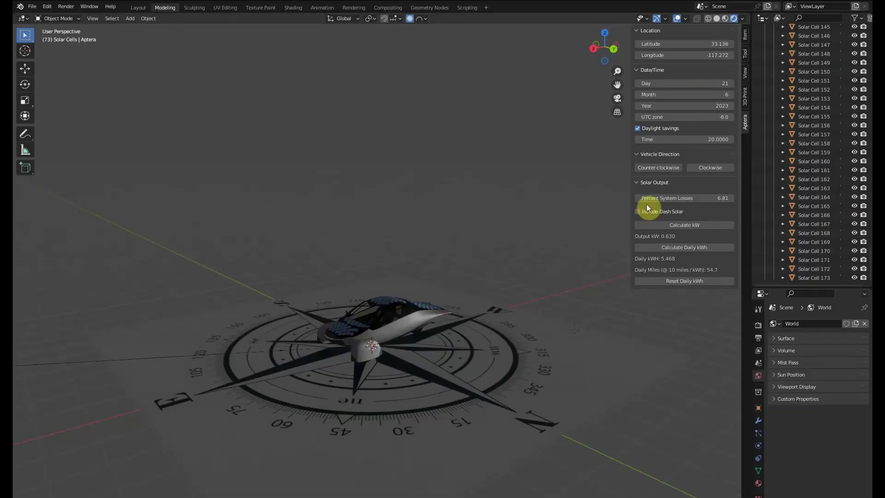
left_click(638, 211)
left_click(721, 247)
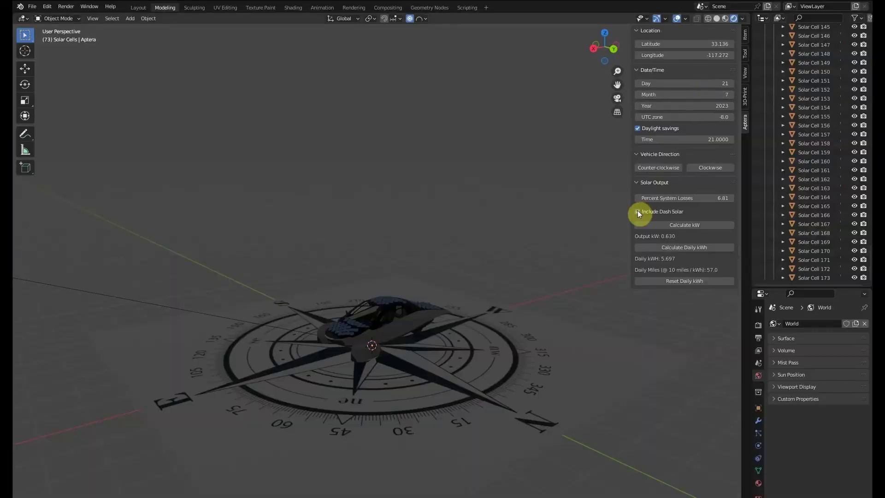
left_click(720, 247)
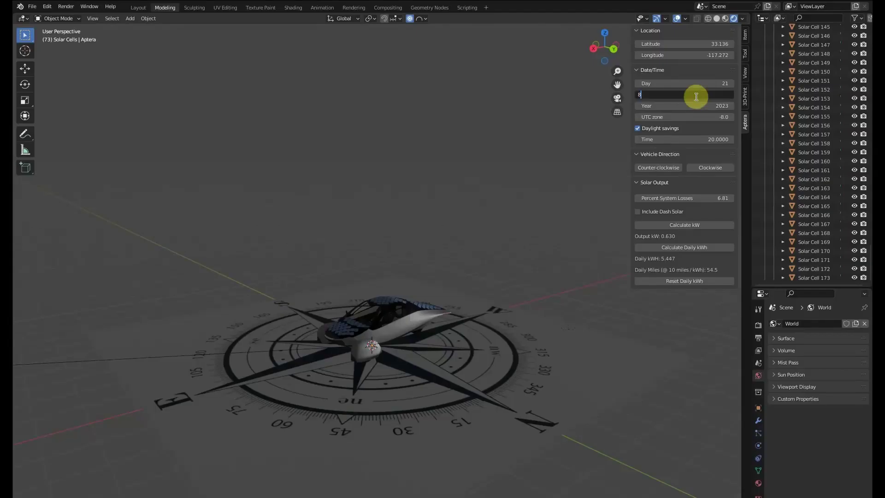
left_click(720, 247)
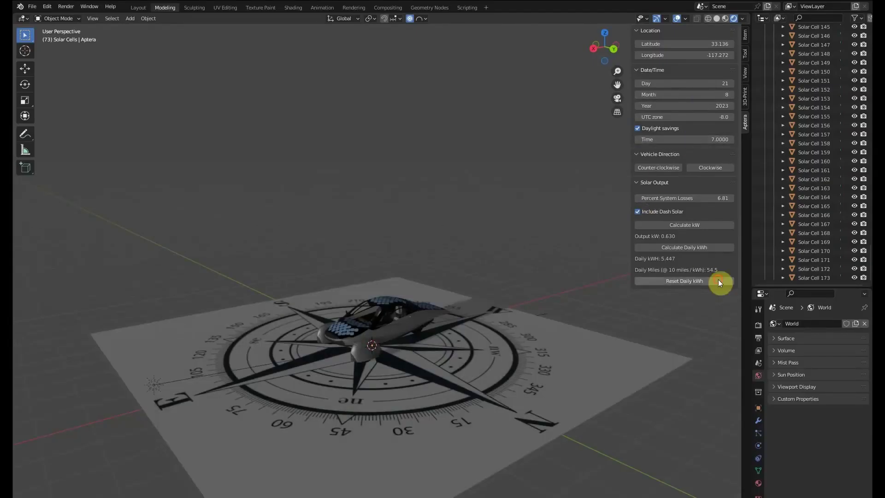
left_click(718, 279)
left_click(722, 247)
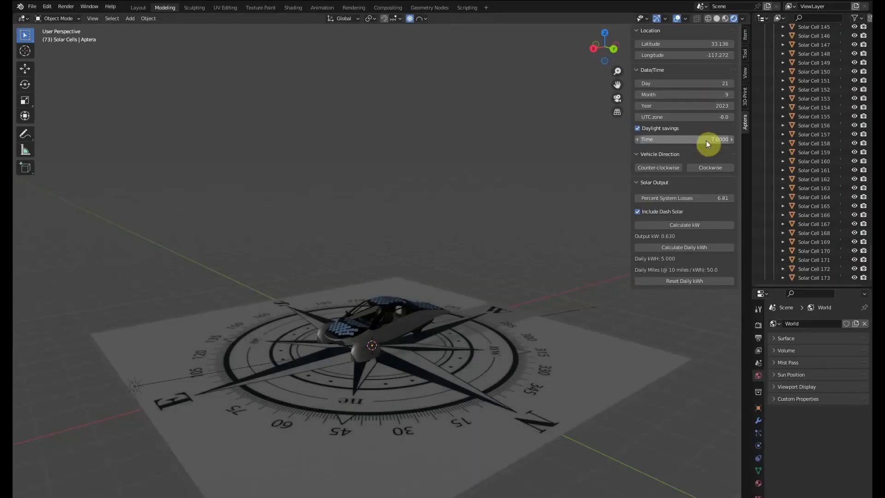
left_click(718, 247)
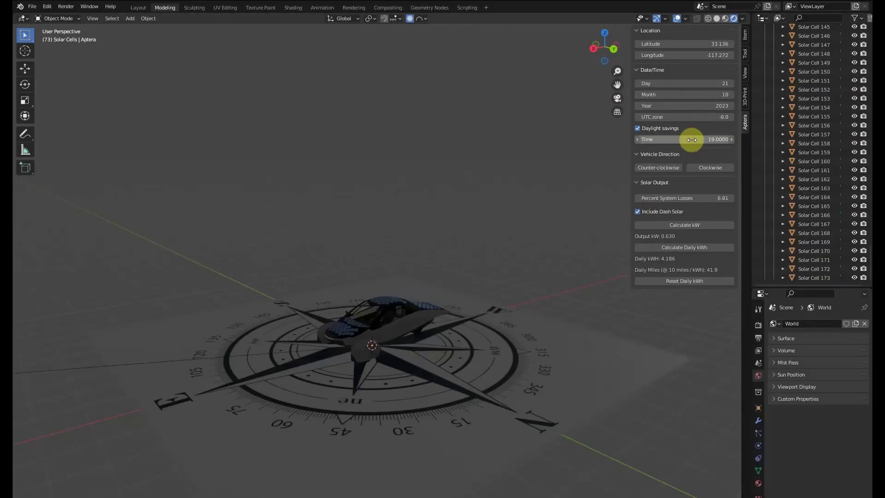
left_click(717, 248)
left_click(637, 211)
Set Month to 11, then 12, calculating daily energy for November and December.
left_click(687, 248)
double_click(690, 94)
type("11")
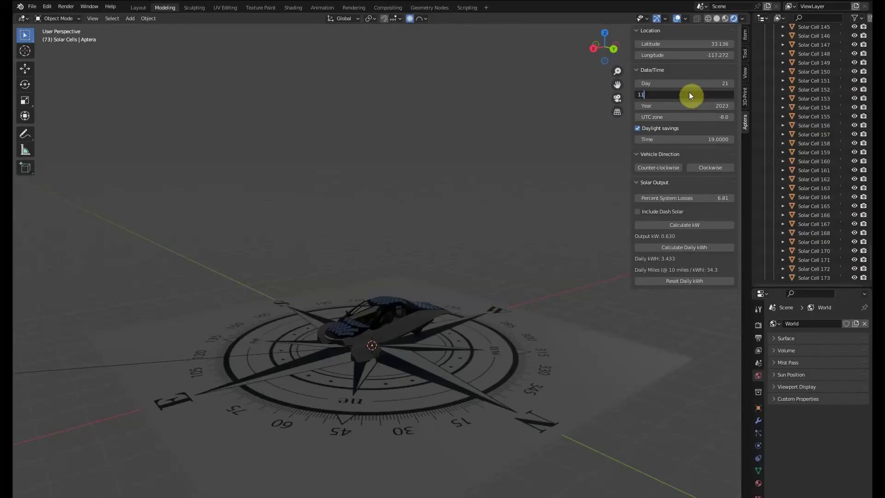
key("Return")
left_click(721, 249)
double_click(695, 92)
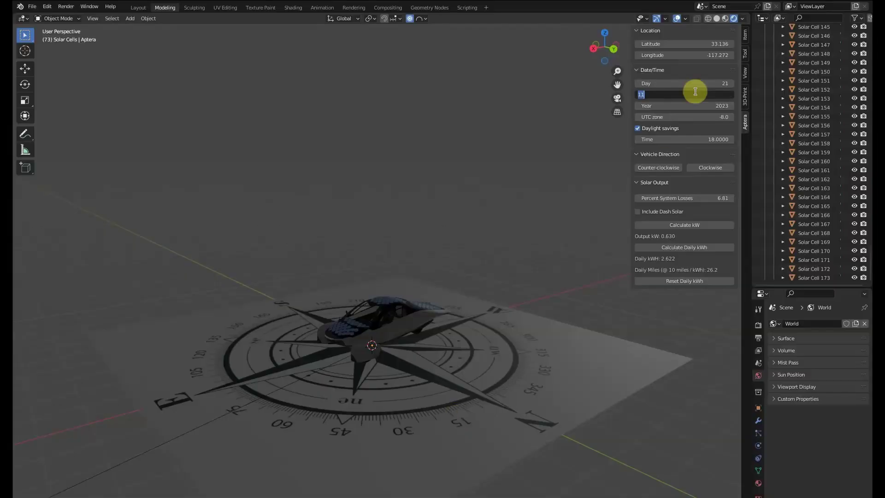
type("12")
key("Return")
left_click(714, 248)
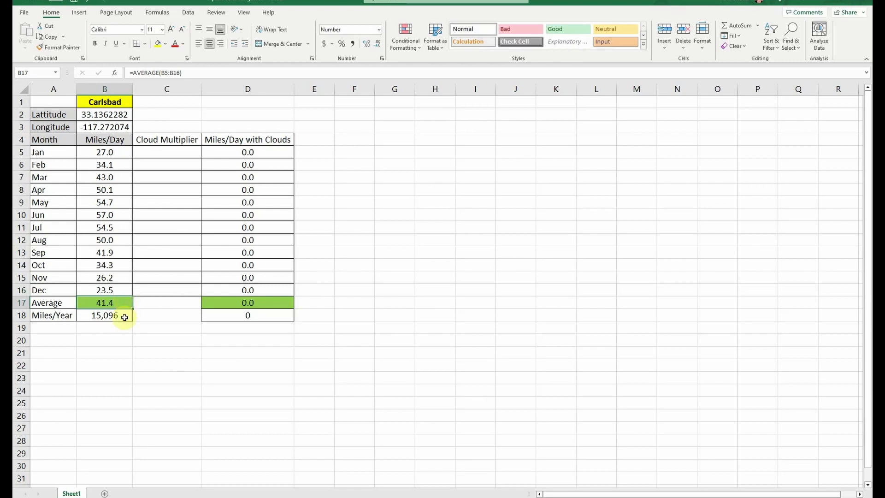
left_click(124, 317)
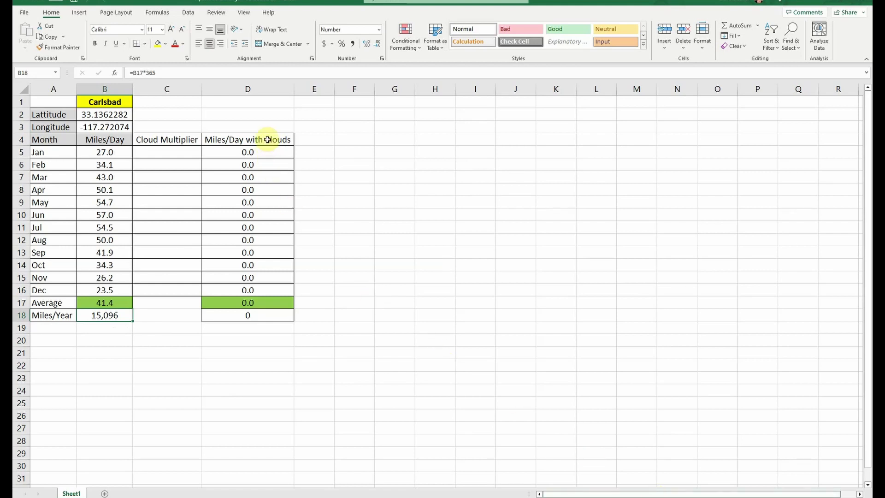
left_click_drag(268, 139, 259, 290)
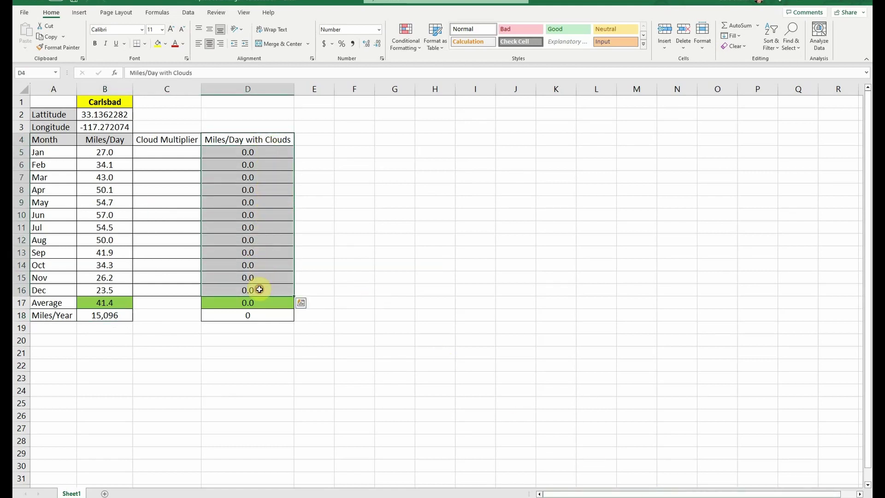
Select the empty Cloud Multiplier and cloud-adjusted columns C4:D16, then deselect by clicking A1.
left_click(187, 139)
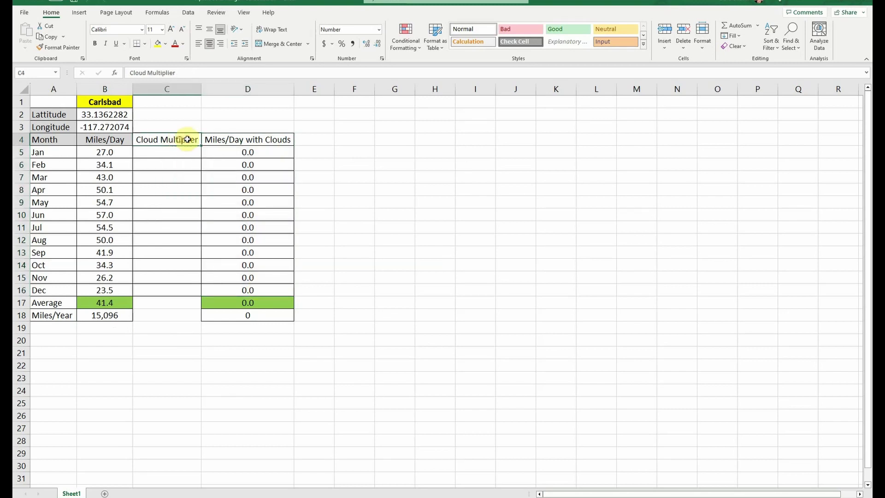
left_click_drag(187, 139, 267, 290)
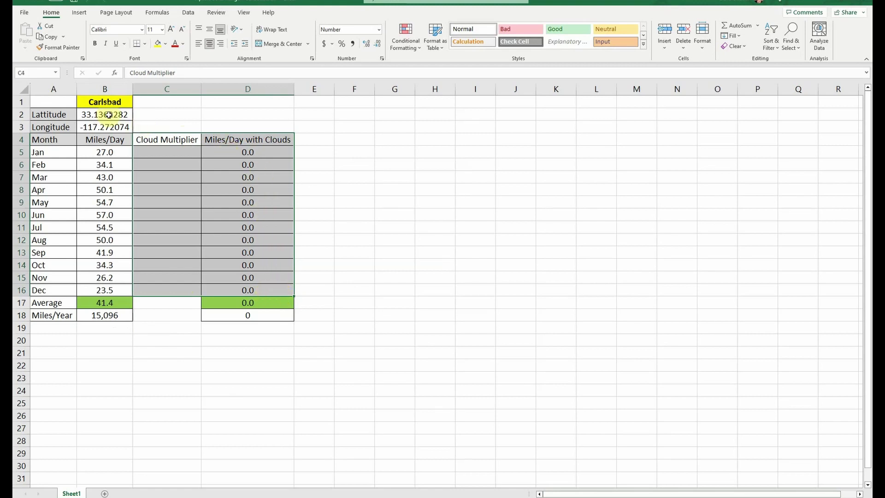
left_click(69, 104)
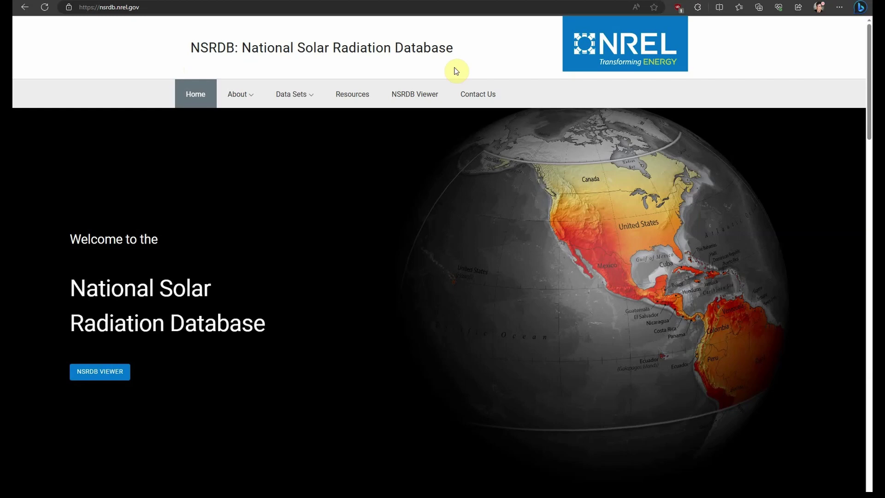
Open the NSRDB data viewer map and locate Carlsbad, CA.
left_click(417, 95)
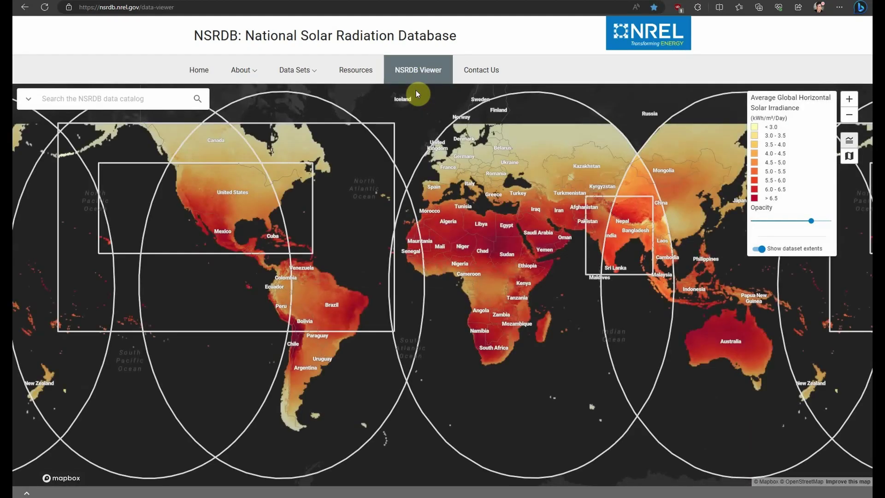
left_click(133, 99)
type("c")
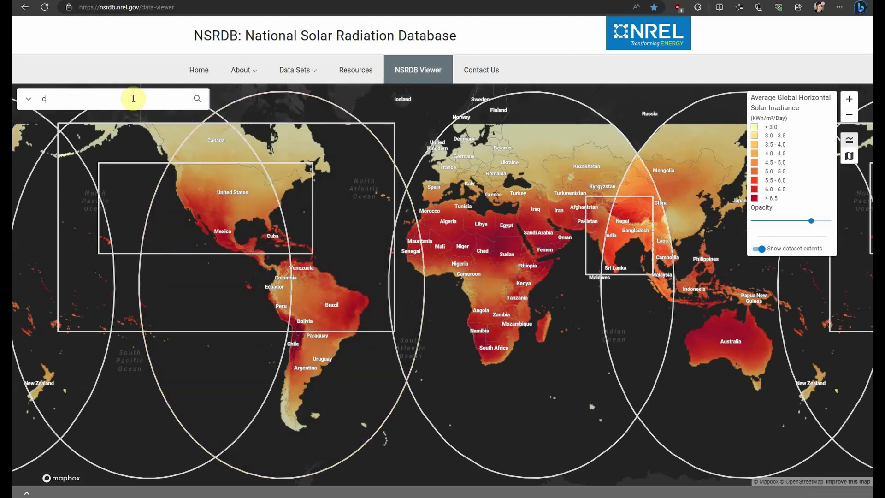
type("arlsbad, ca")
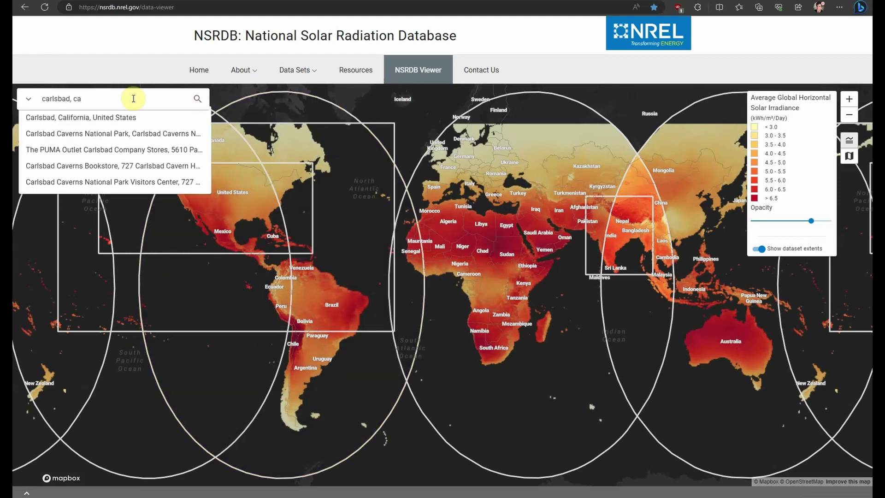
left_click(88, 118)
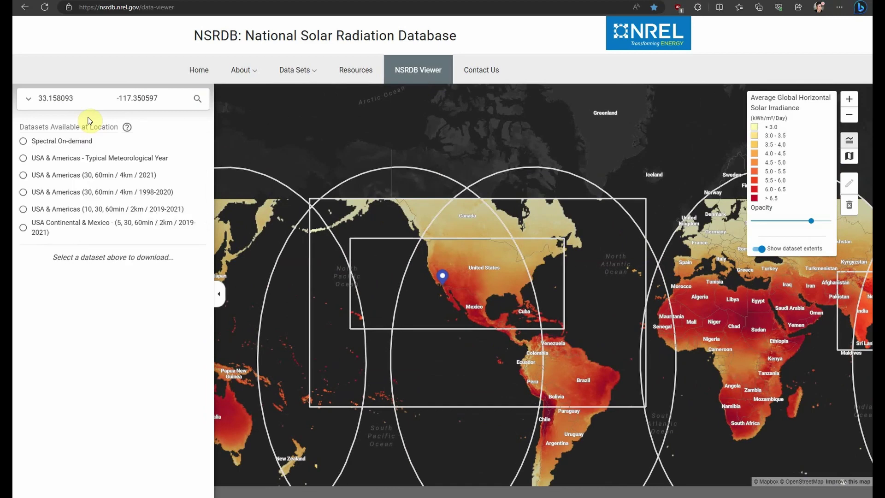
Choose Spectral On-demand data for 2021 at 60-minute intervals with 1 Axis Tracking.
left_click(51, 141)
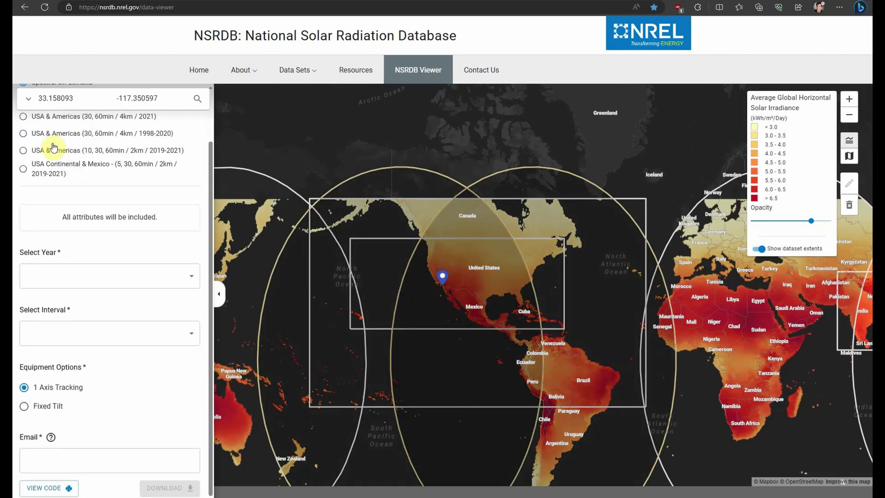
left_click(188, 275)
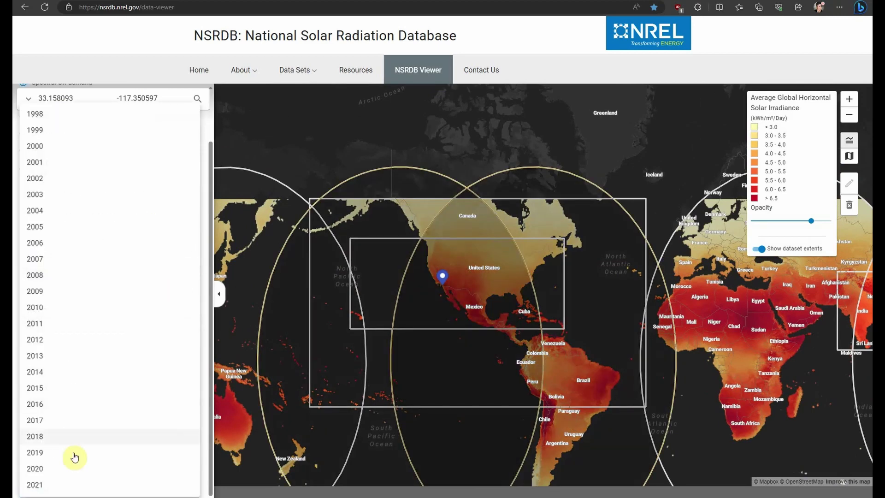
left_click(64, 485)
left_click(187, 333)
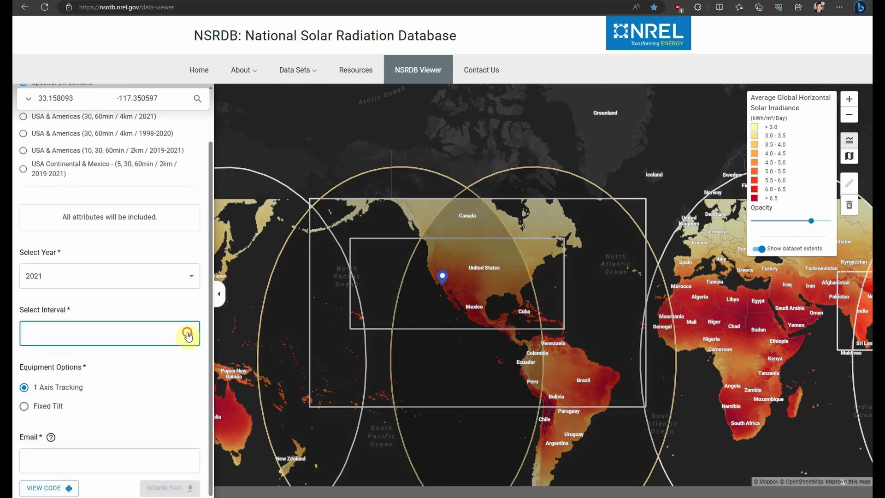
left_click(114, 358)
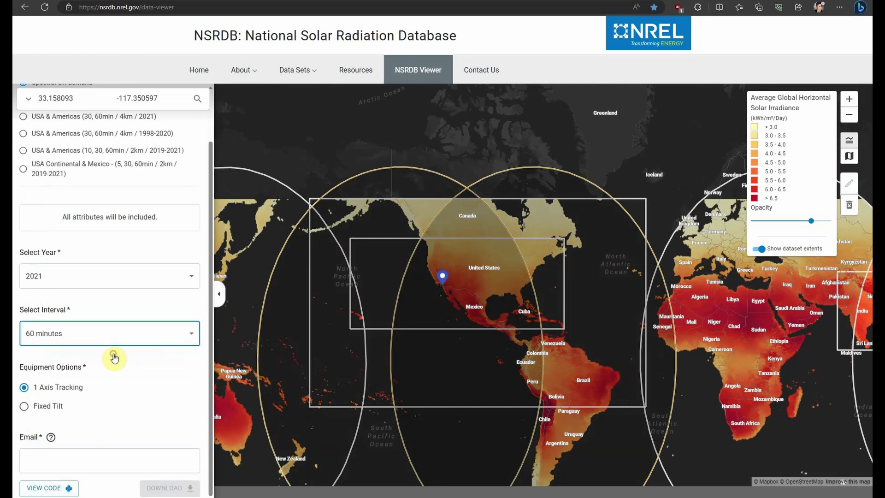
left_click(51, 388)
Enter the contact e-mail address and submit the download request.
left_click(121, 459)
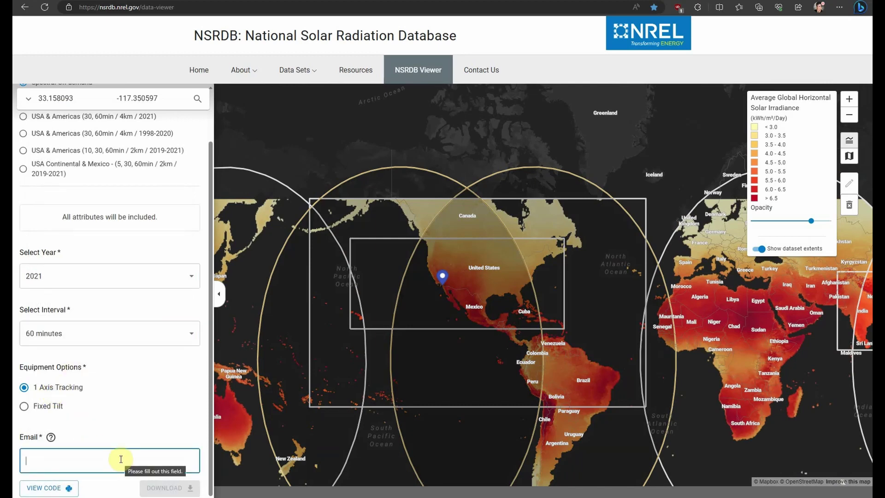
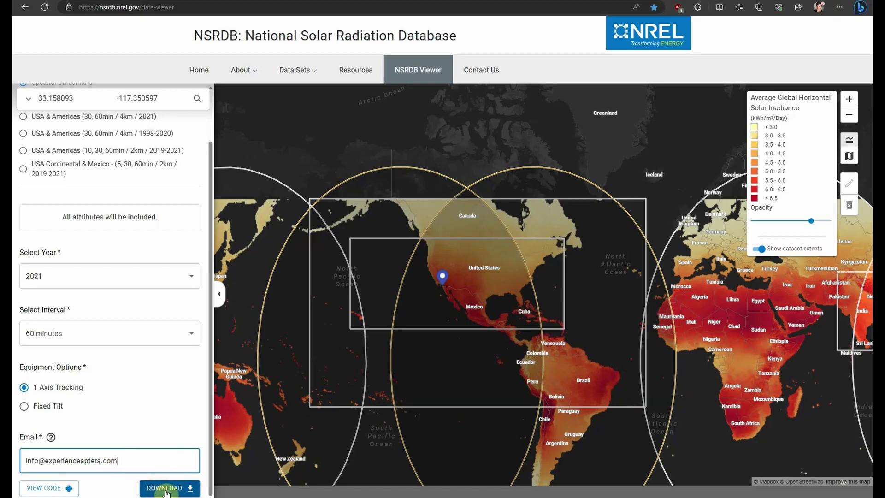
left_click(168, 488)
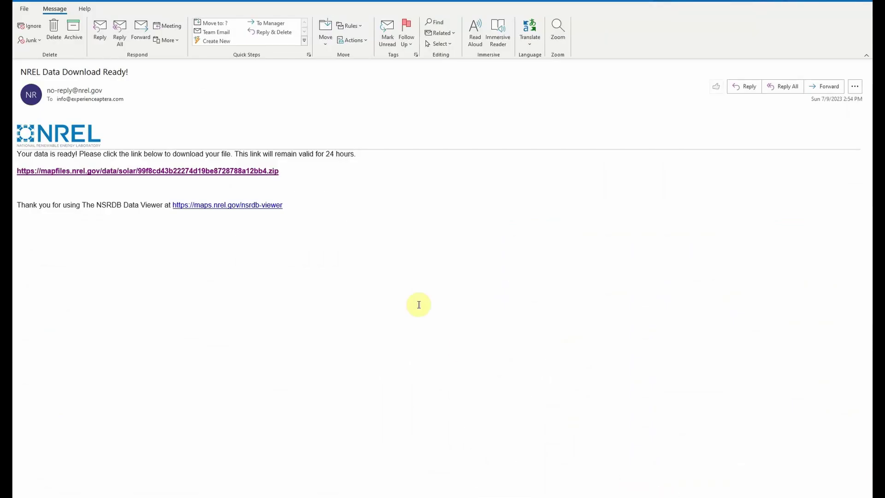
Open the mapfiles .zip download link in the 'NREL Data Download Ready!' e-mail.
left_click(272, 172)
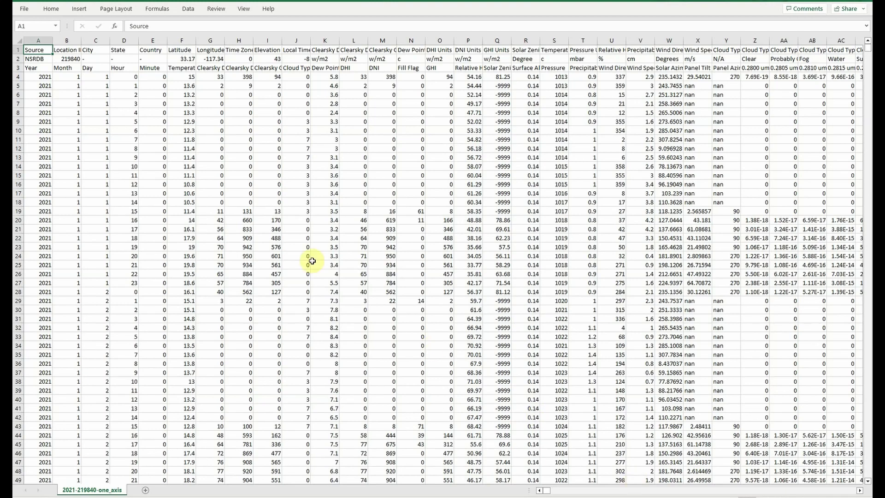
Delete the two metadata rows at the top of the sheet.
left_click(19, 49)
left_click_drag(20, 49, 19, 59)
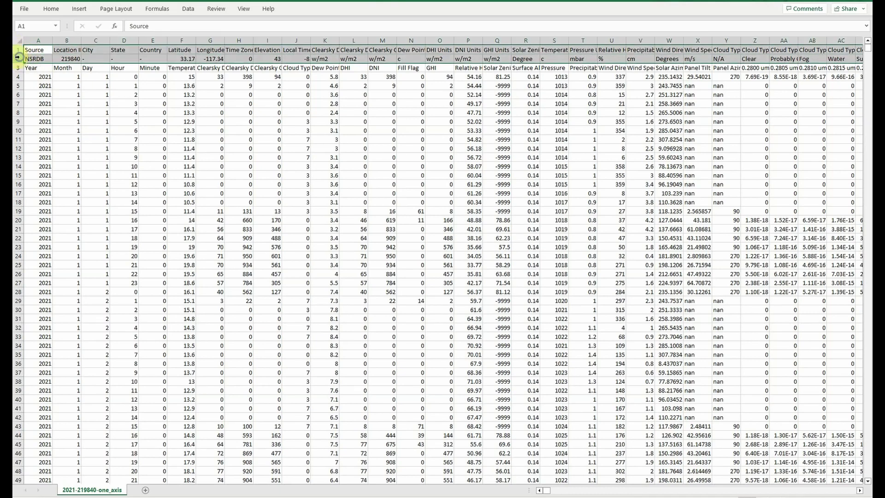
right_click(19, 59)
left_click(50, 167)
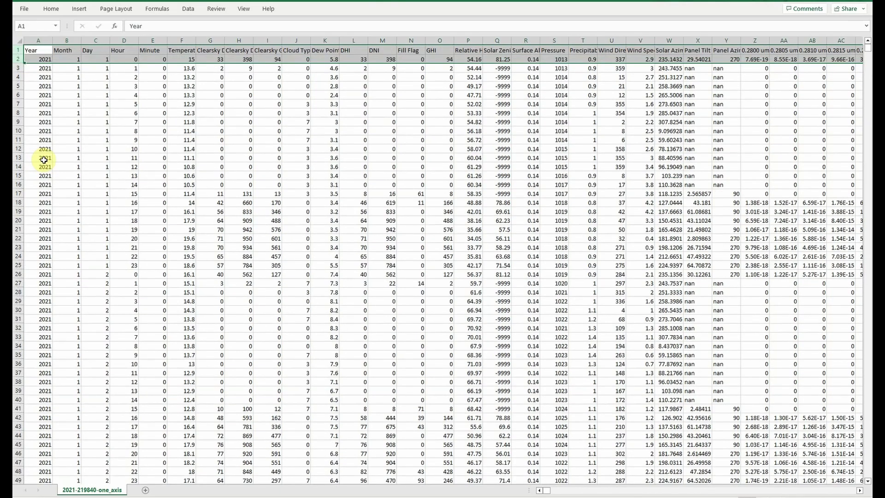
Copy the Year, Month, Day, Clearsky DNI and DNI columns and add a new sheet.
left_click_drag(29, 41, 97, 40)
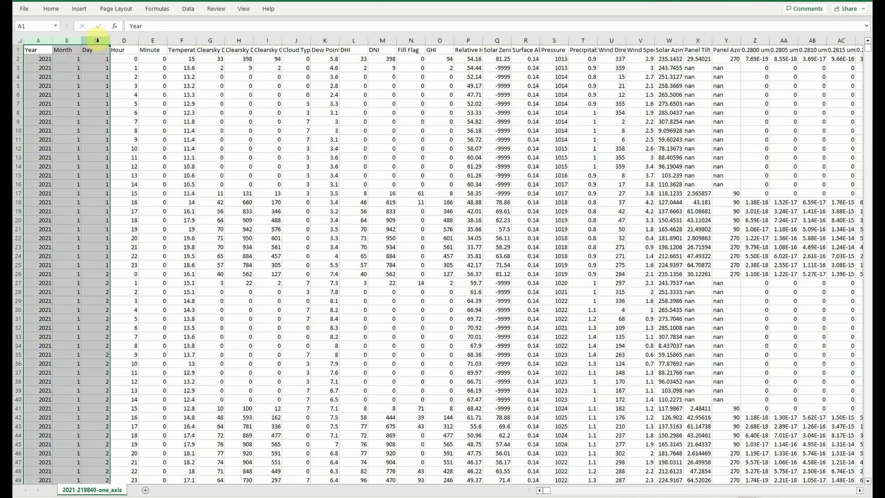
left_click(239, 41, "ctrl")
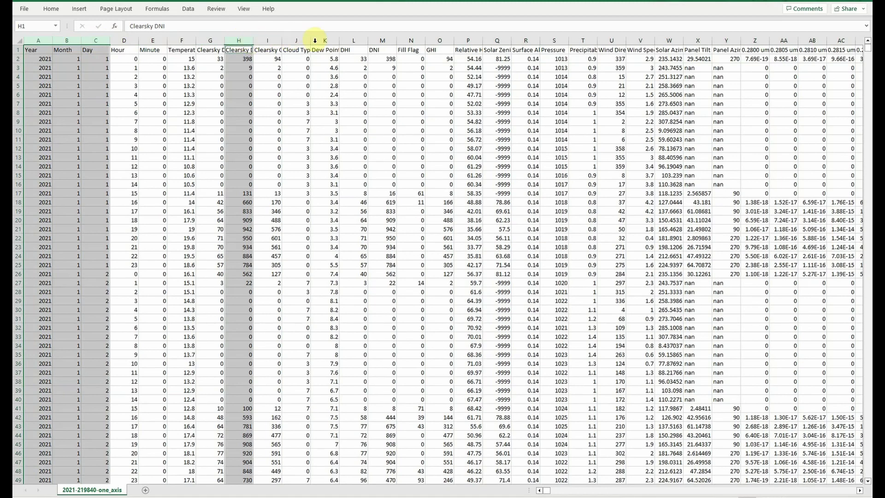
left_click(378, 41, "ctrl")
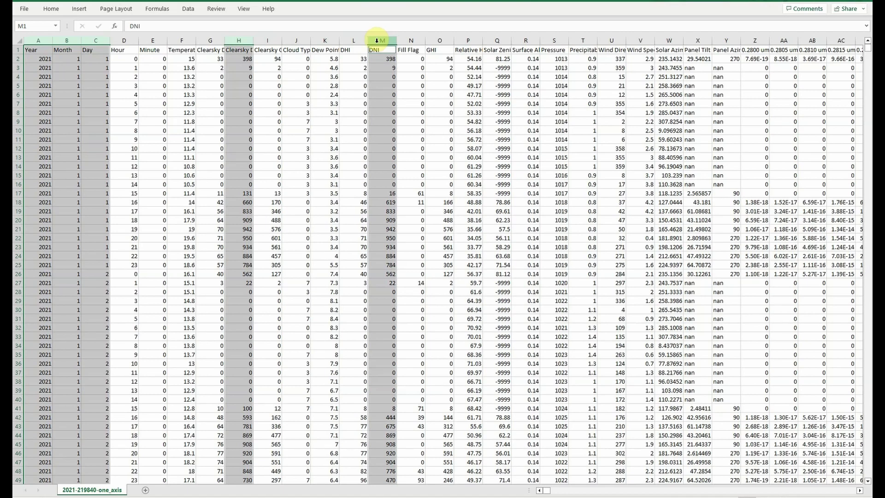
right_click(377, 40)
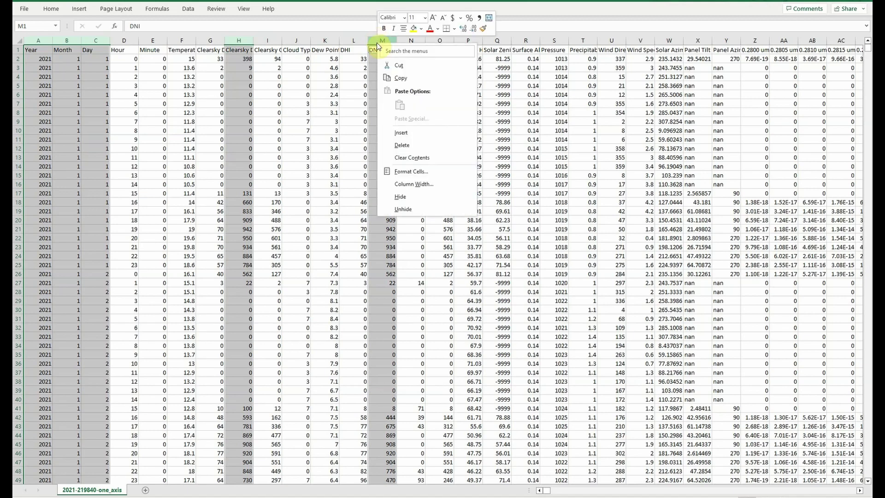
left_click(401, 78)
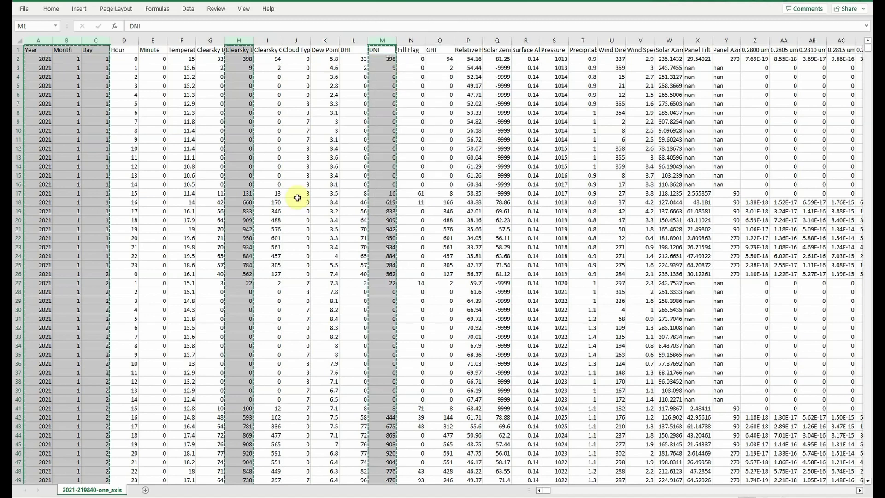
left_click(146, 490)
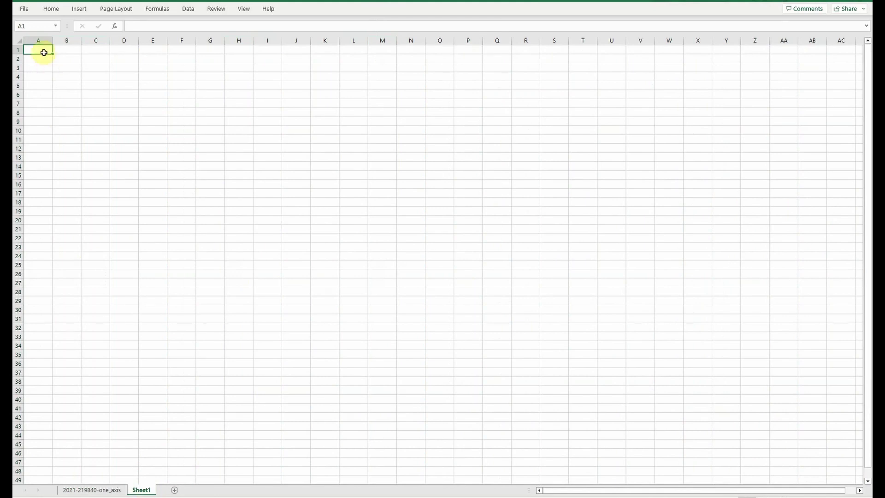
Paste the copied columns into Sheet1 at A1, autofit them, and delete the original data sheet.
right_click(45, 53)
left_click(66, 114)
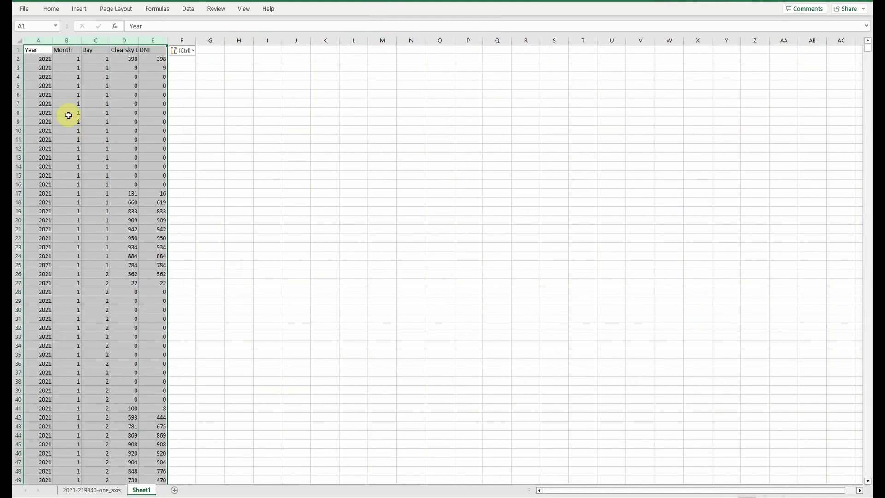
double_click(168, 40)
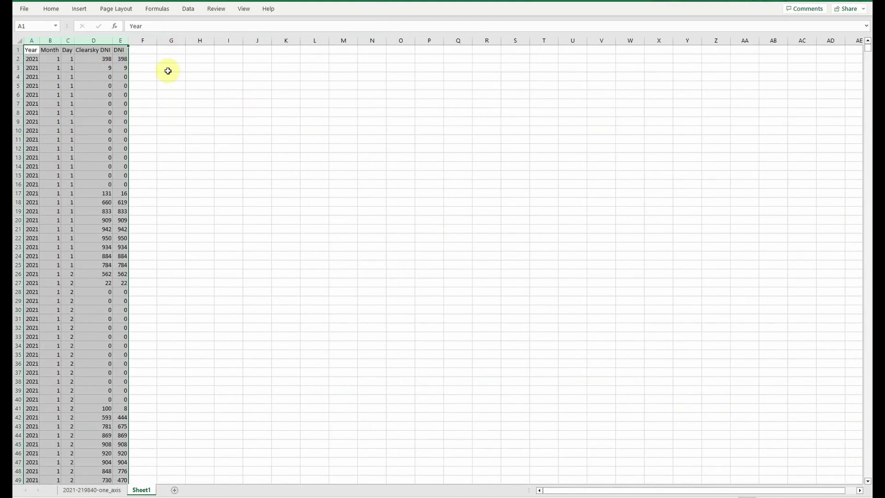
left_click(93, 490)
right_click(93, 490)
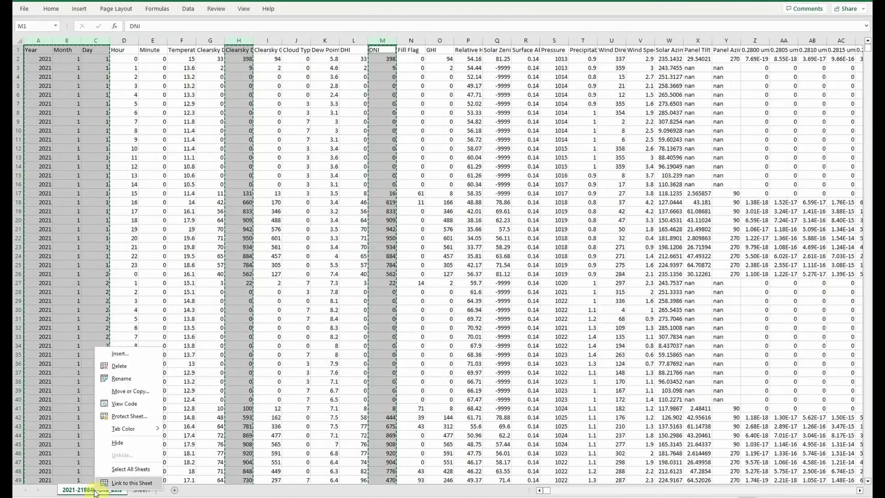
left_click(119, 370)
left_click(428, 275)
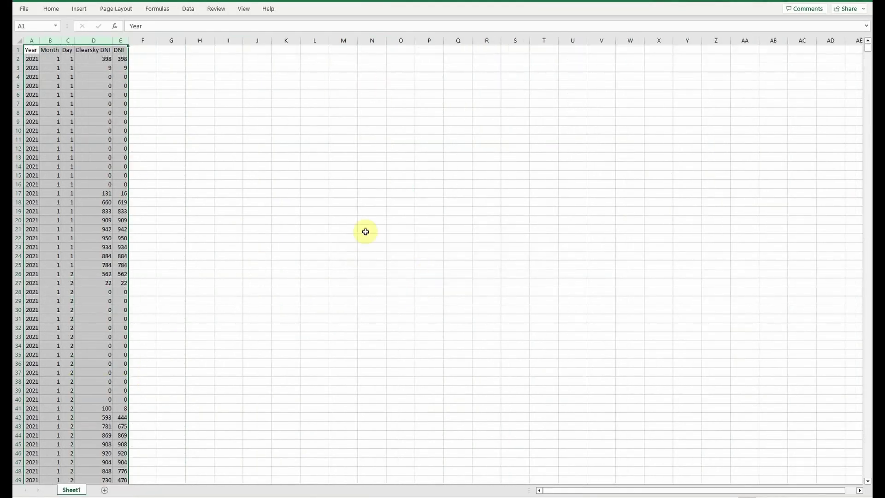
Sort the whole sheet by Clearsky DNI, smallest to largest.
left_click(146, 49)
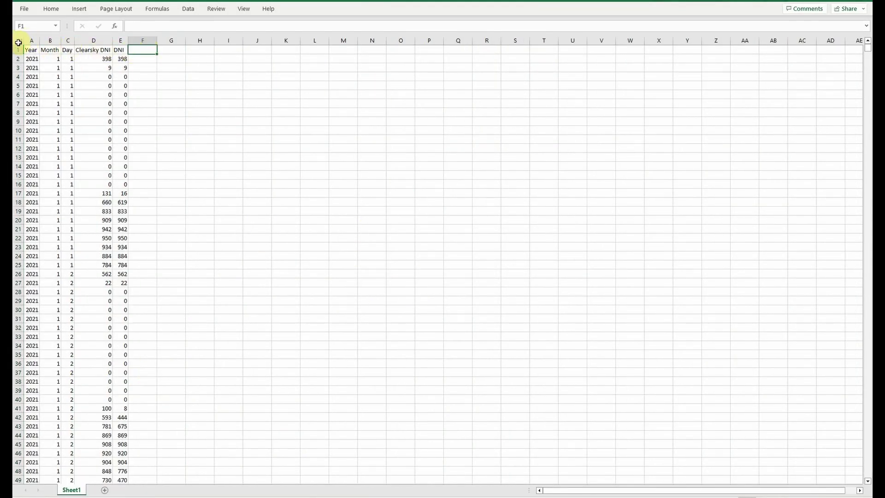
left_click_drag(19, 76, 101, 184)
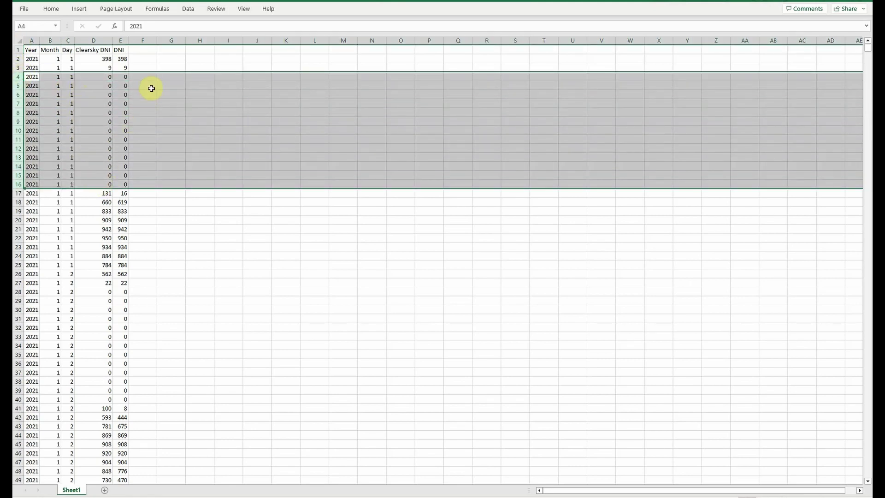
left_click(28, 49)
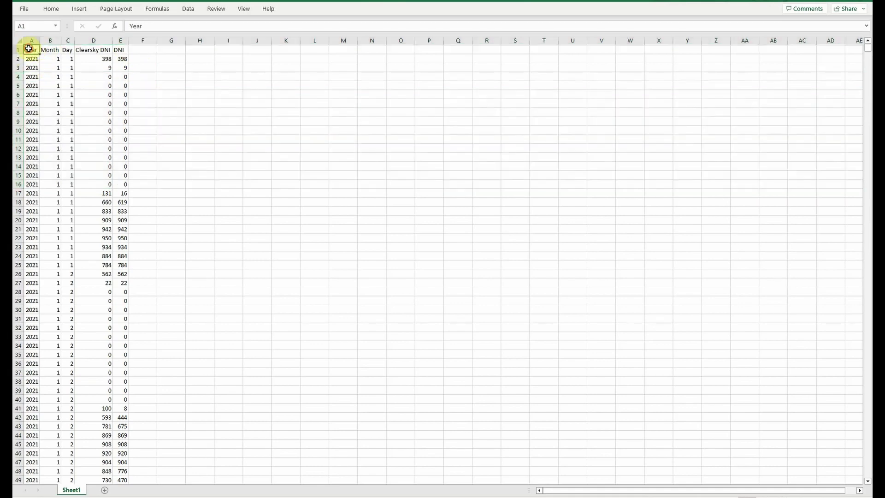
left_click(19, 41)
left_click(188, 9)
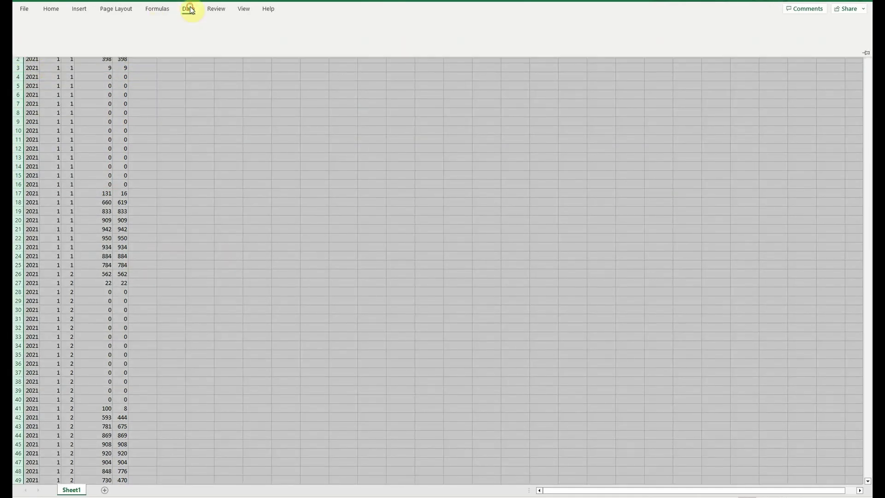
left_click(428, 30)
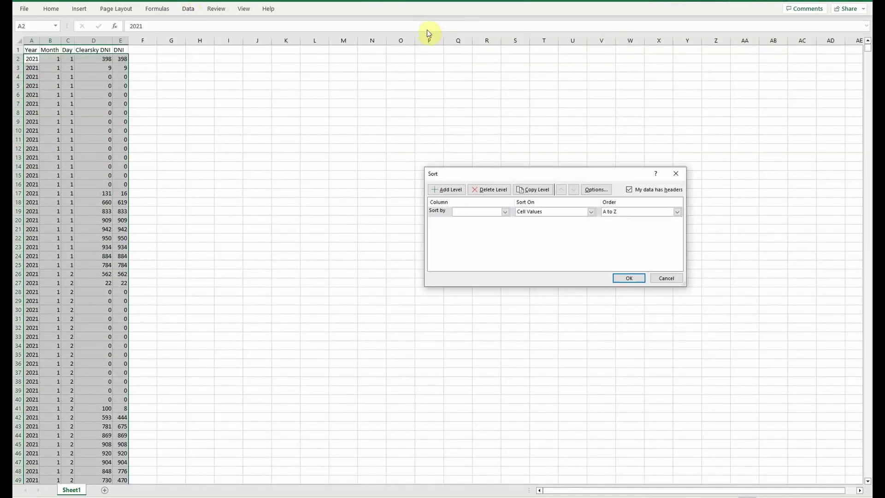
left_click(505, 211)
left_click(478, 237)
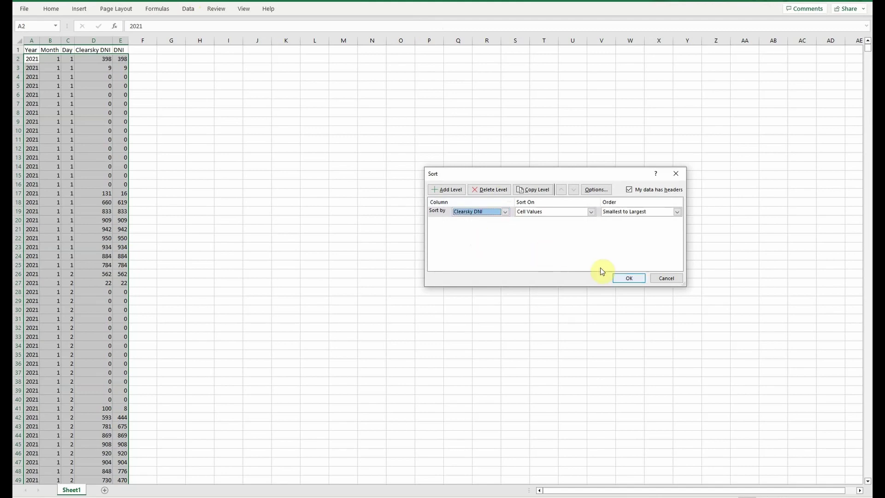
left_click(627, 276)
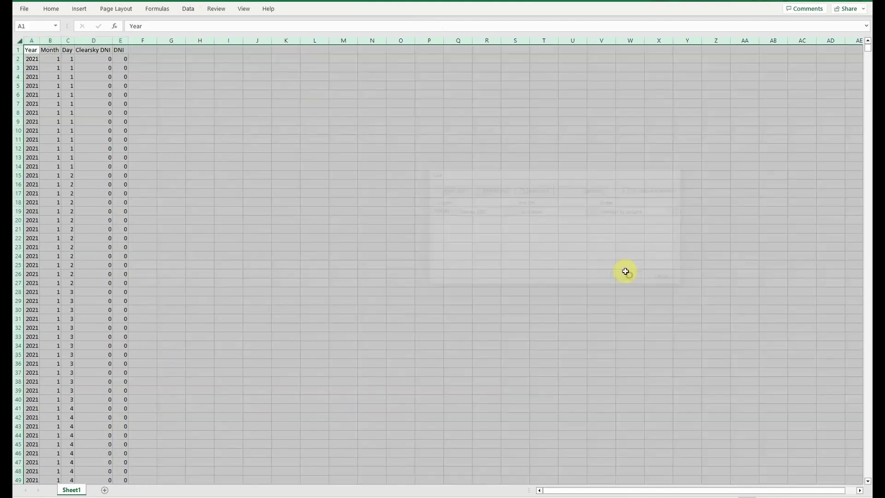
Delete the rows with zero Clearsky DNI values.
left_click_drag(19, 59, 22, 294)
right_click(22, 295)
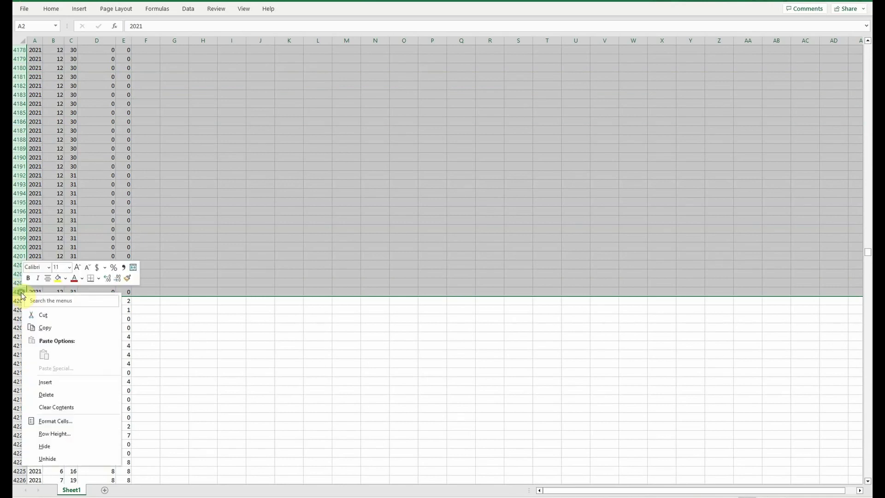
left_click(49, 395)
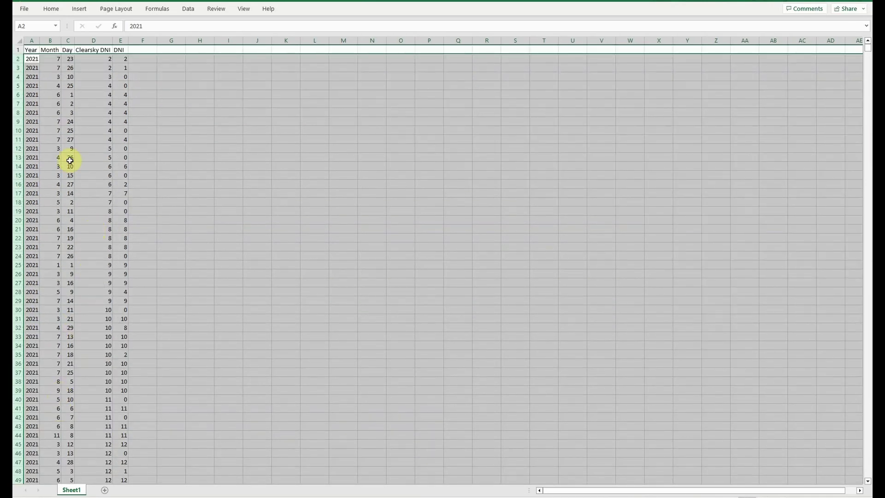
Sort the whole sheet by Year, then Month, then Day.
left_click(18, 41)
left_click(188, 9)
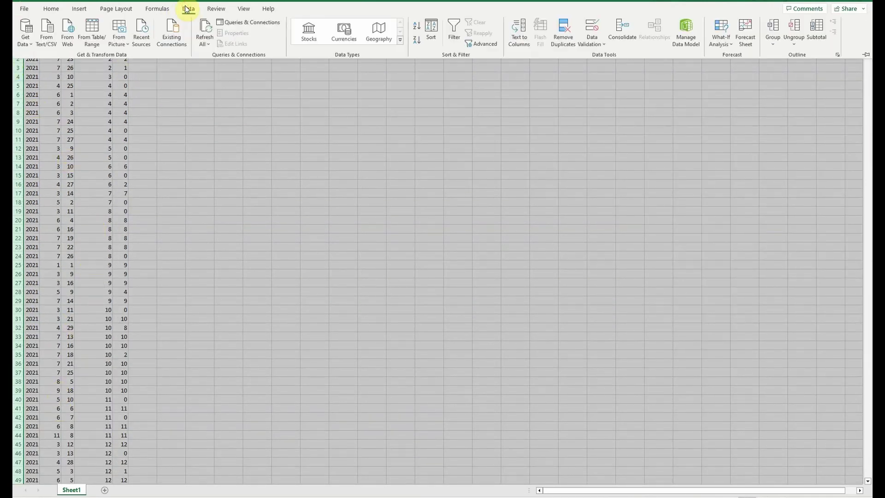
left_click(431, 33)
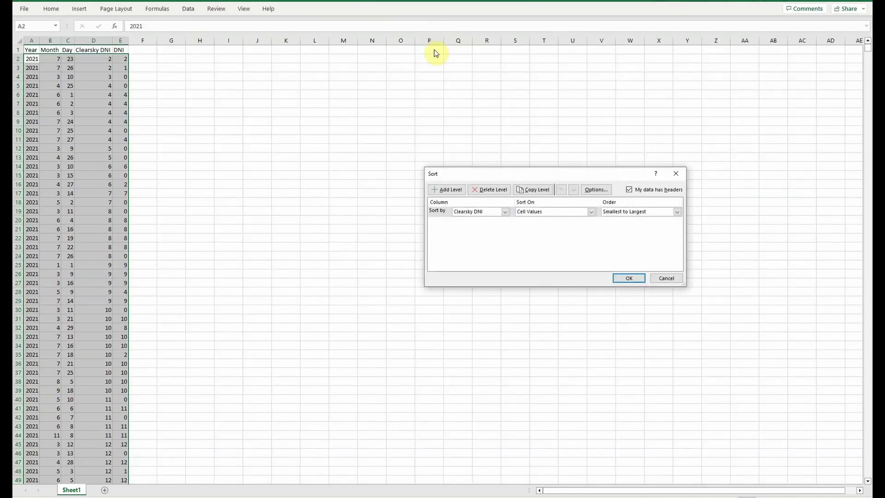
left_click(504, 211)
left_click(474, 220)
left_click(443, 190)
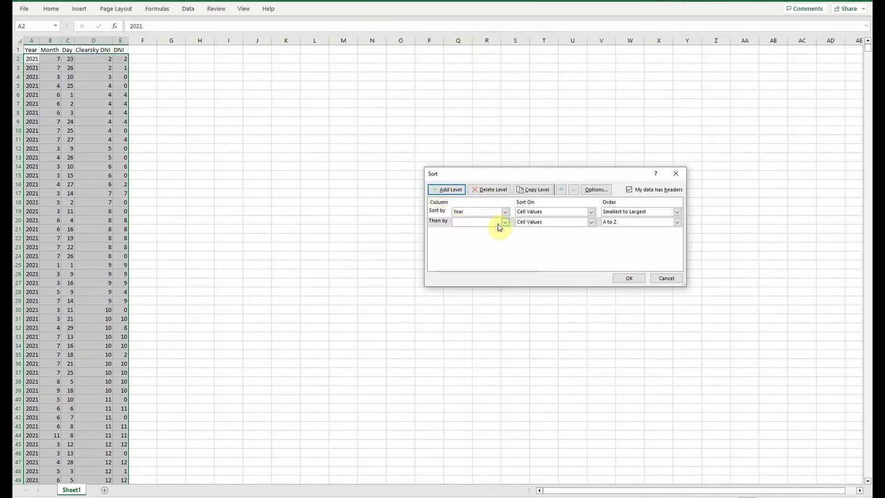
left_click(504, 223)
left_click(461, 236)
left_click(448, 190)
left_click(504, 233)
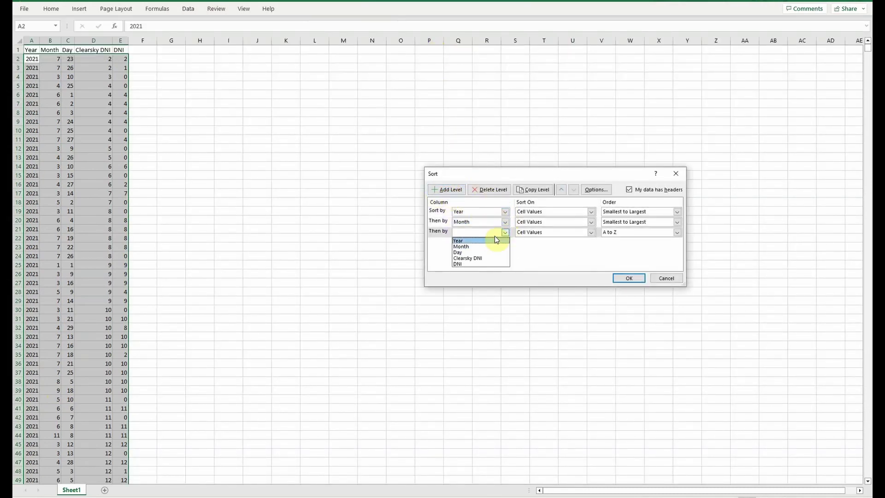
left_click(461, 253)
left_click(628, 278)
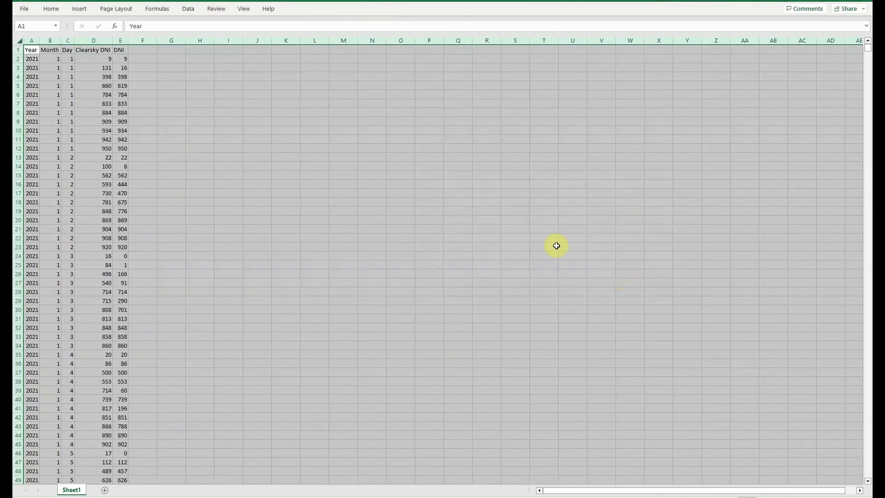
Add a 'Cloud Multiplier' heading in F1, autofit column F, and start =1-((D2-E2)/D2) in F2.
left_click(142, 50)
type("C")
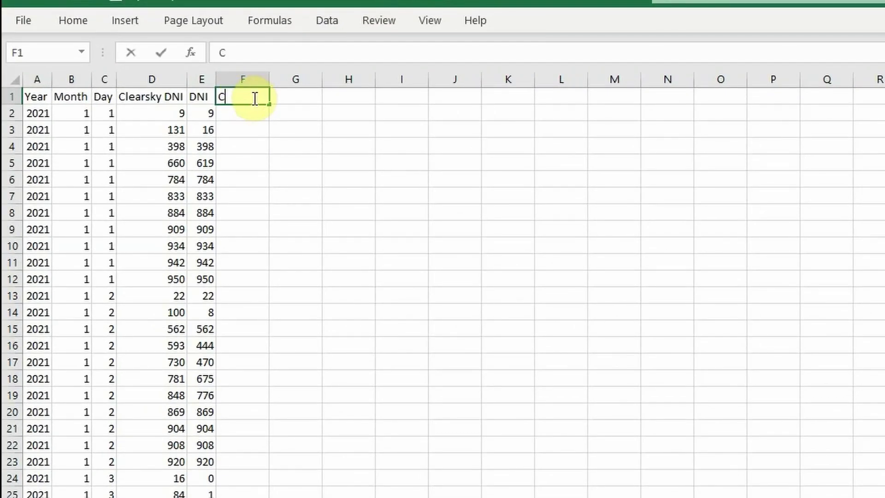
type("loud Multiplier")
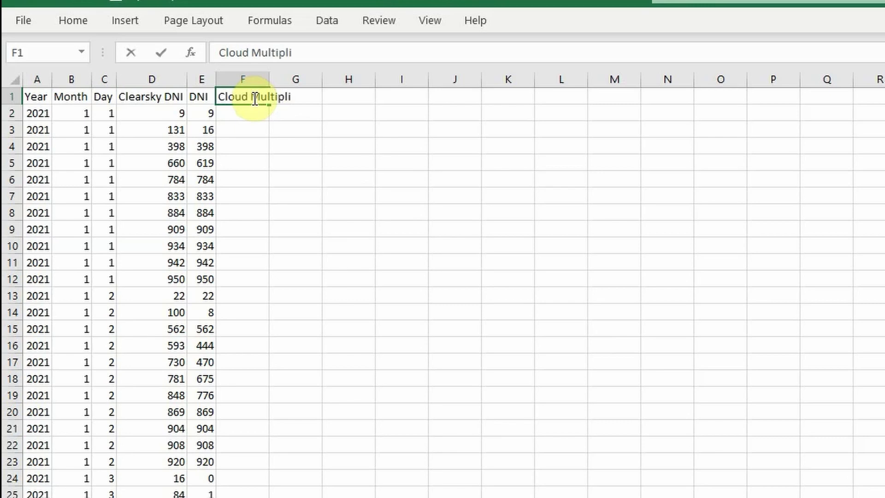
key("Return")
double_click(269, 79)
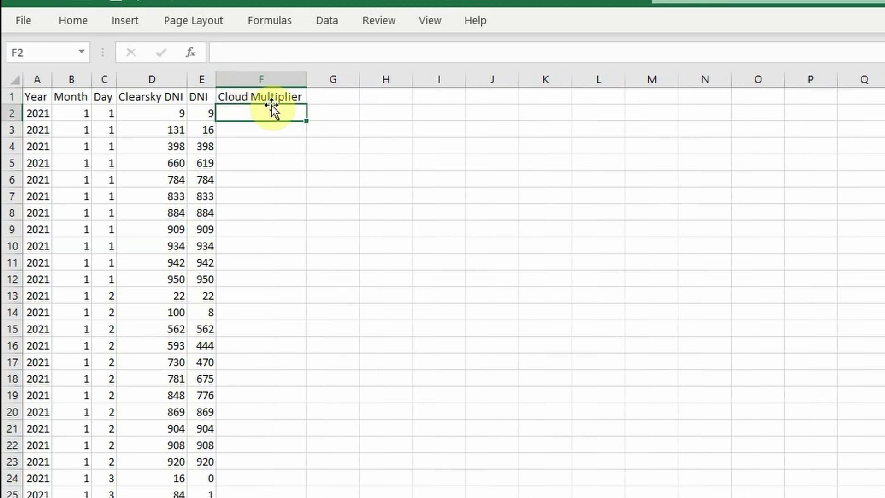
left_click(279, 52)
type("=1-((")
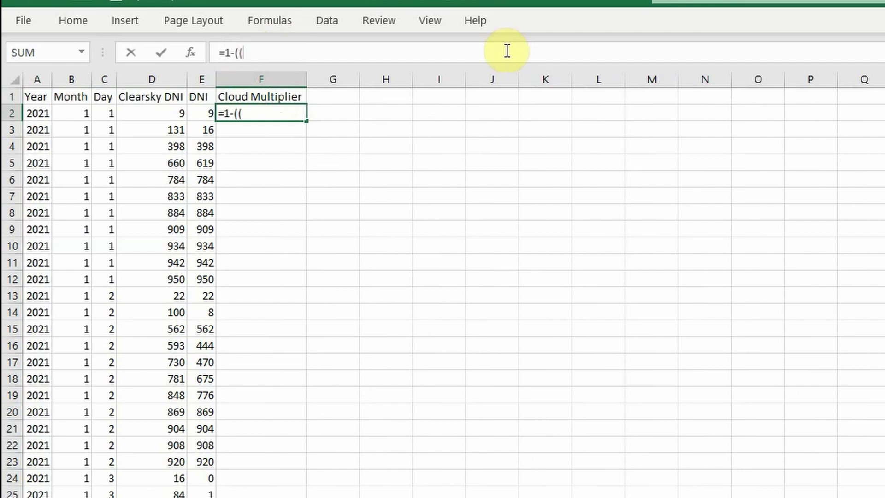
type("D2-")
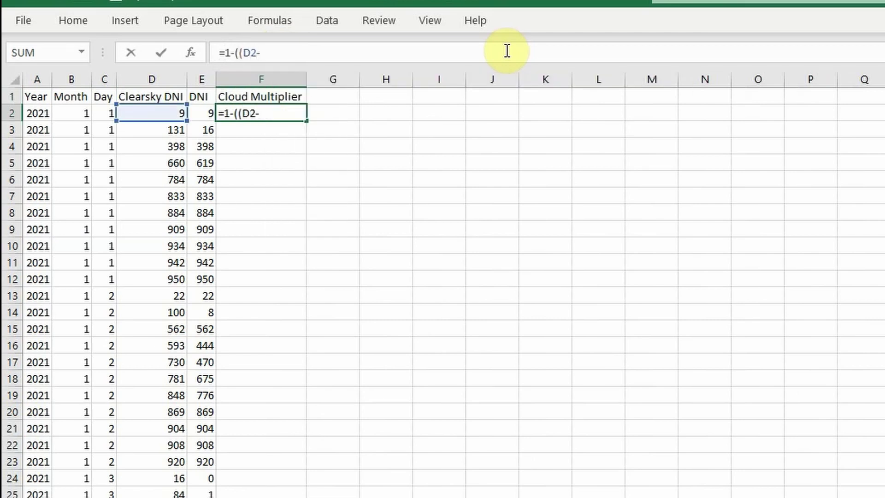
type("E2)/")
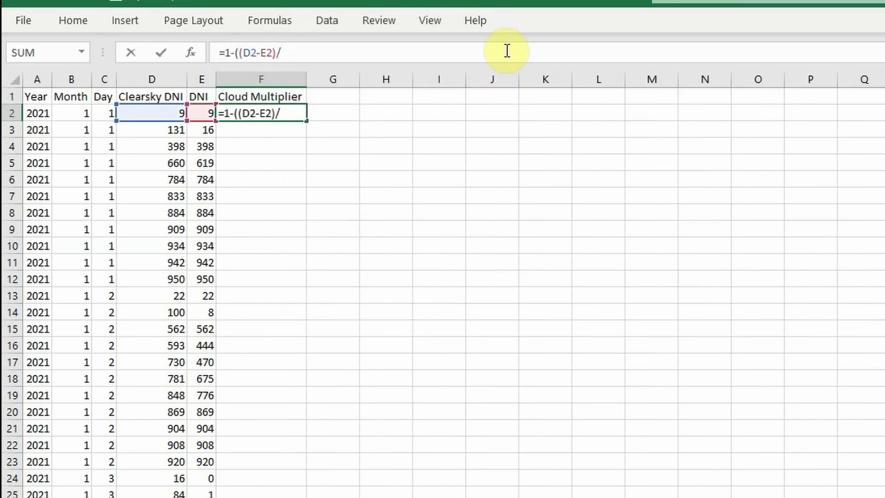
type("D2)")
Commit the F2 formula and format column F as Percentage with 1 decimal place.
key("Return")
left_click(272, 79)
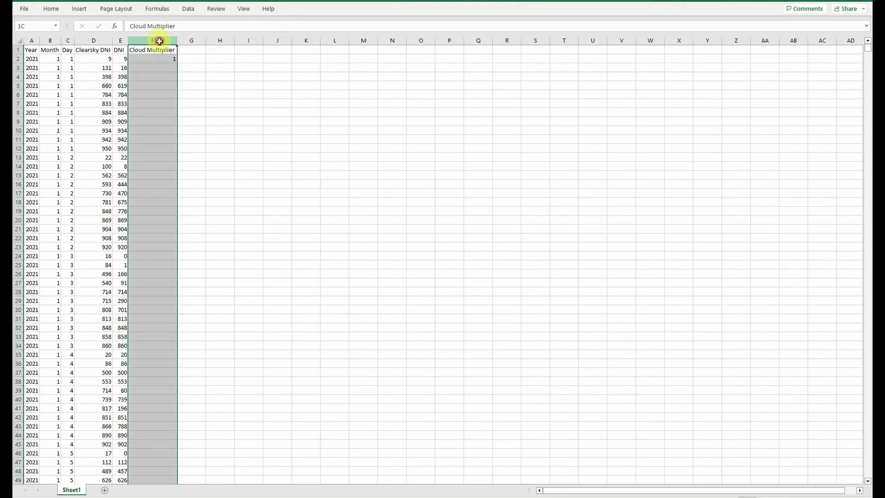
right_click(159, 41)
left_click(187, 169)
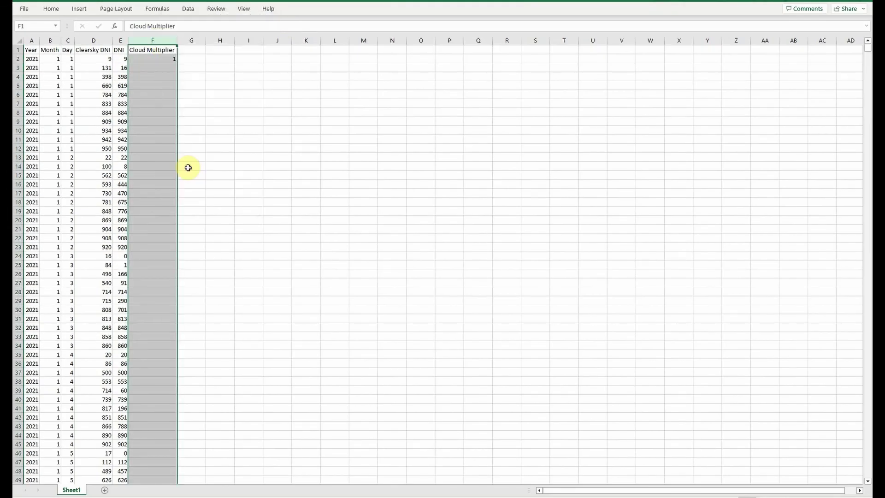
left_click(97, 130)
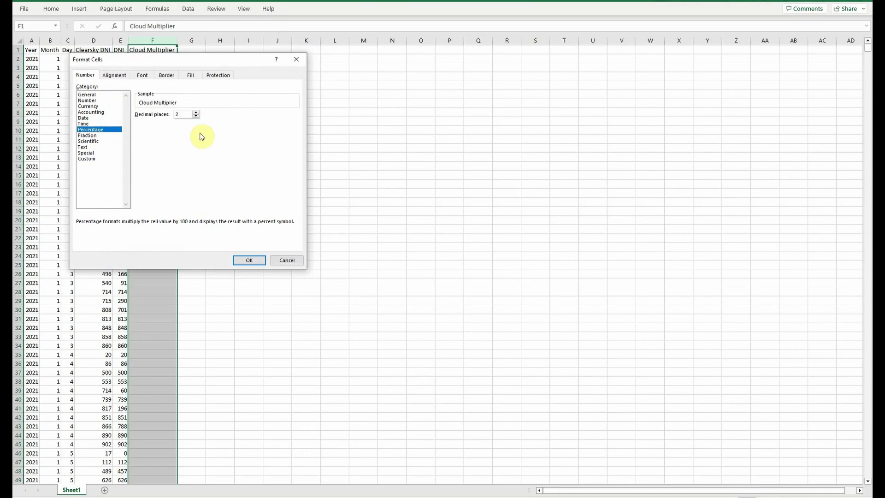
left_click(197, 116)
left_click(251, 259)
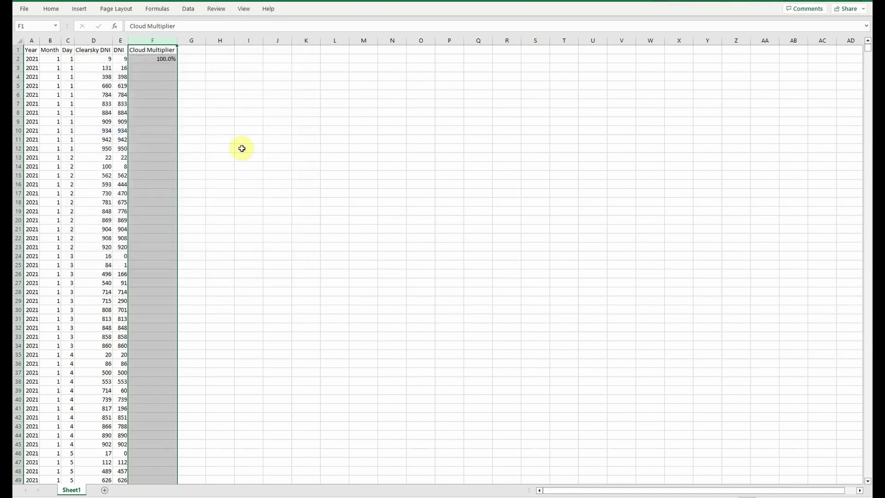
Fill the multiplier formula down column F to F4557 and spot-check rows 6 and 14.
left_click(162, 58)
left_click_drag(176, 63, 160, 461)
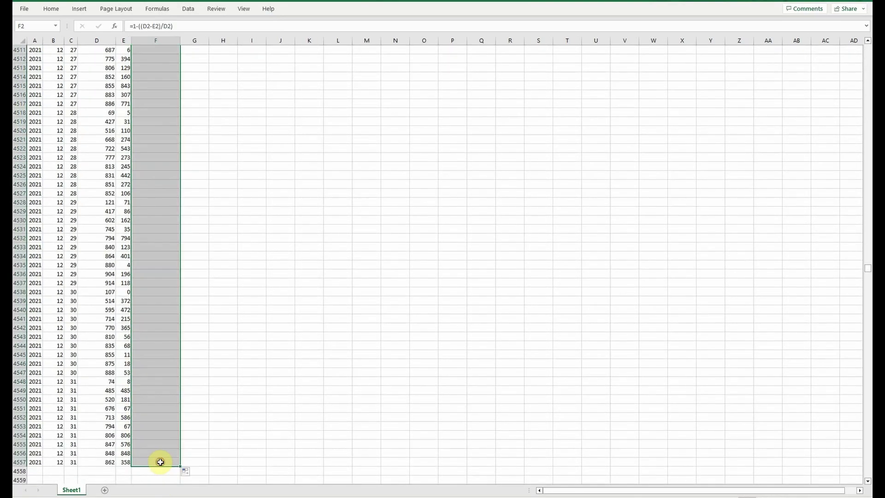
left_click_drag(869, 270, 869, 46)
left_click(195, 50)
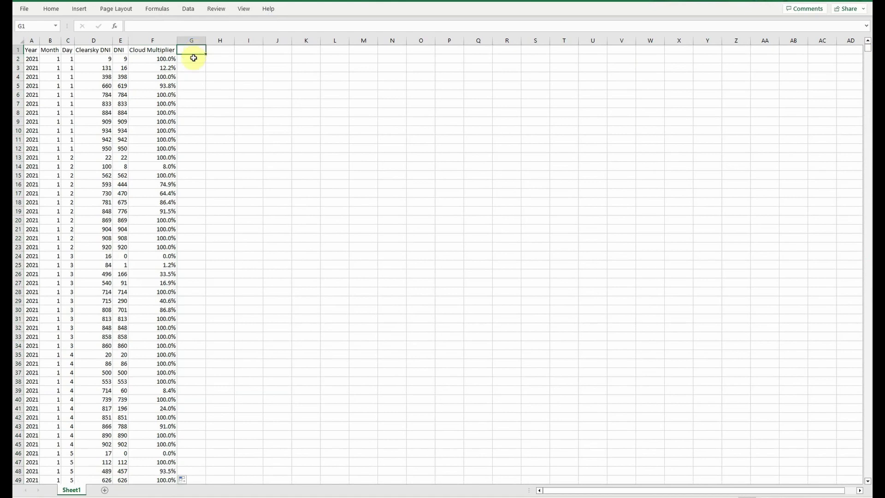
left_click_drag(98, 94, 159, 95)
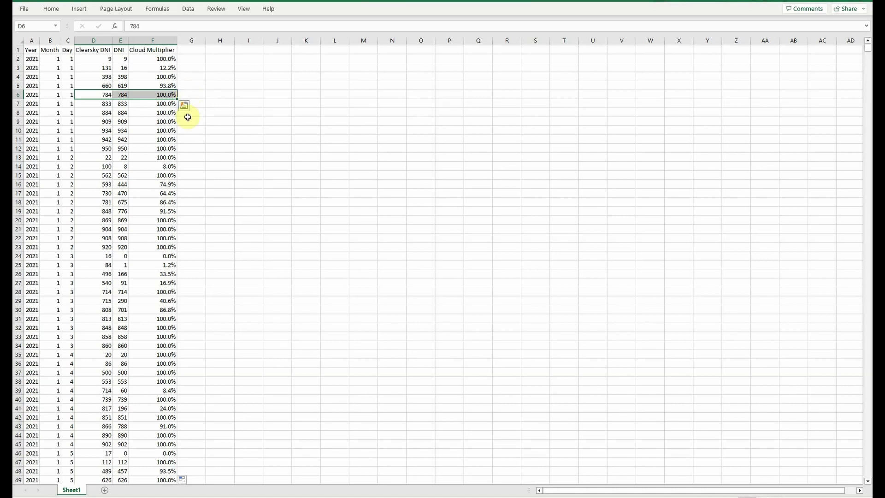
left_click_drag(91, 166, 150, 166)
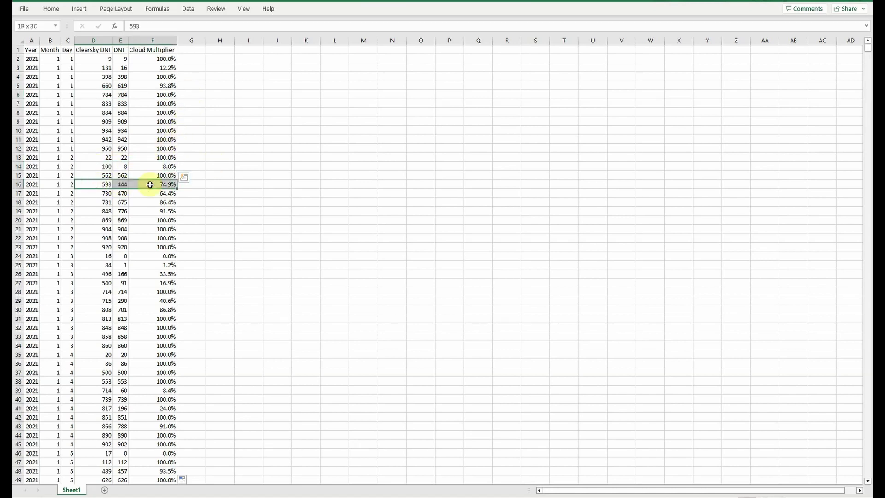
Type the month names Jan through Dec down column H starting at H2.
left_click(196, 51)
left_click(226, 59)
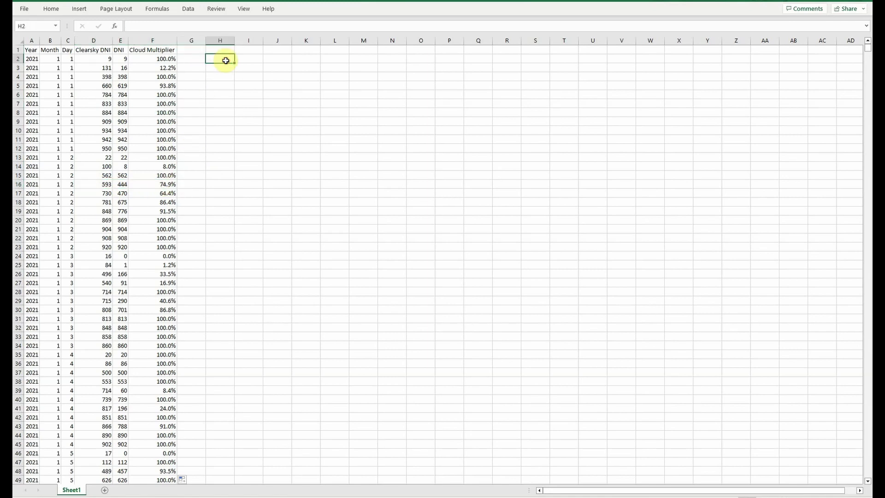
type("Jan")
key("Return")
type("Feb")
key("Return")
type("Mar")
key("Return")
type("Apr")
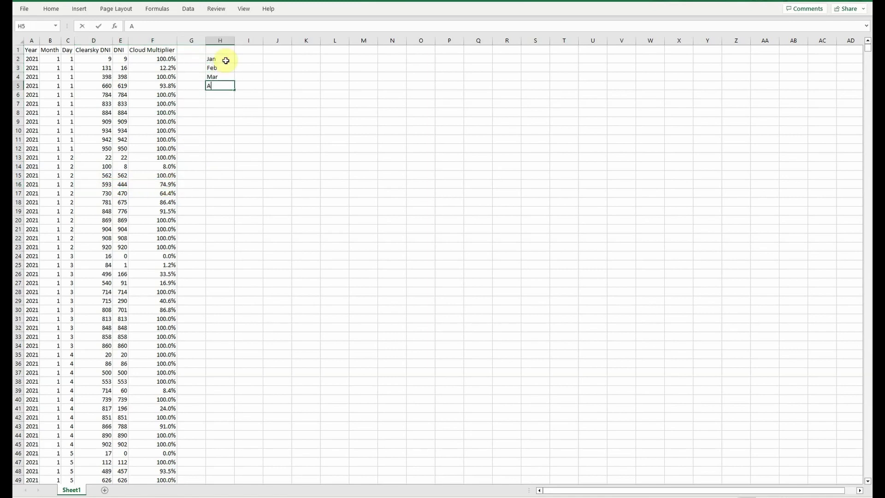
key("Return")
type("May")
key("Return")
type("Jun")
key("Return")
type("Jul")
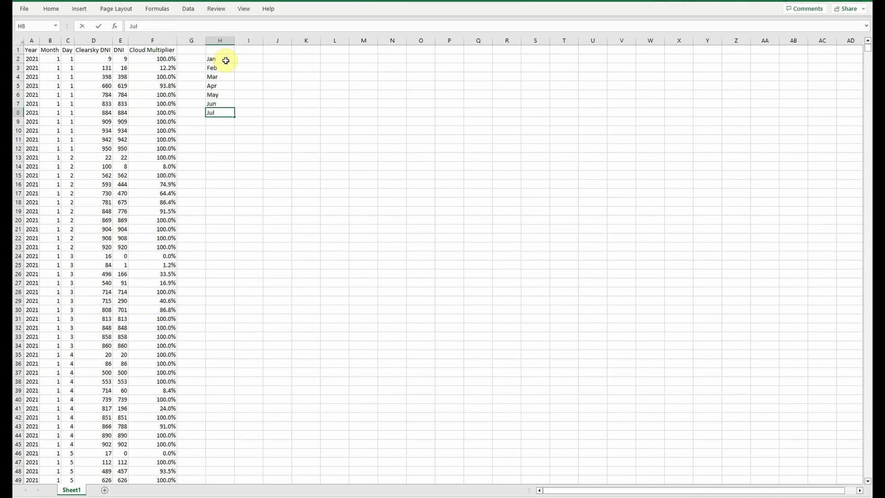
key("Return")
type("Aug")
key("Return")
type("Sep")
key("Return")
type("Oct")
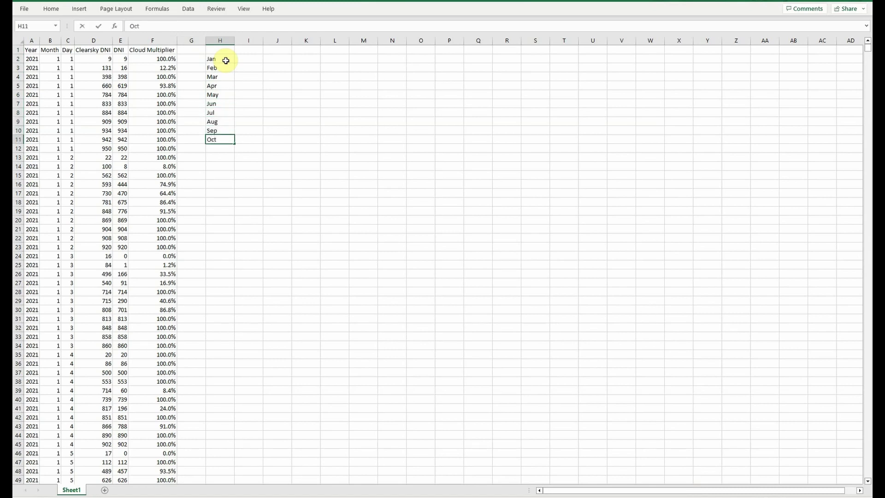
key("Return")
type("Nov")
key("Return")
type("Dec")
key("Return")
Enter an AVERAGE formula in I2 over January's cloud multiplier rows in column F.
left_click(253, 60)
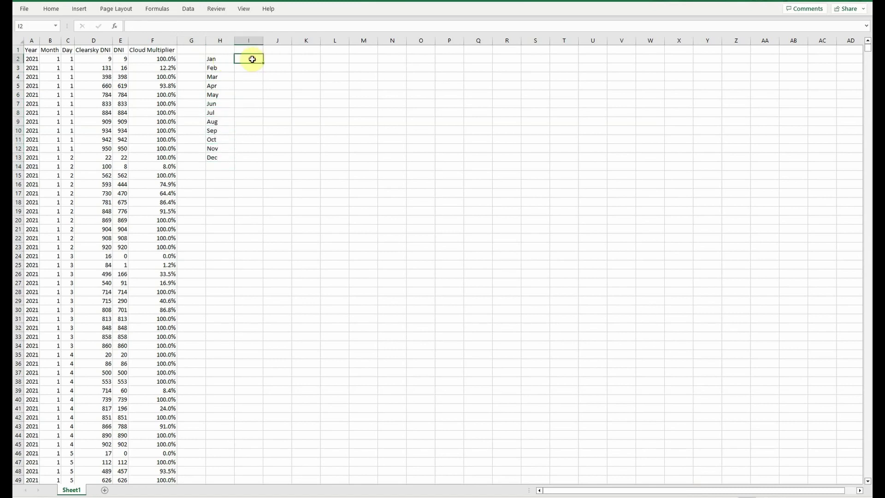
type("=average")
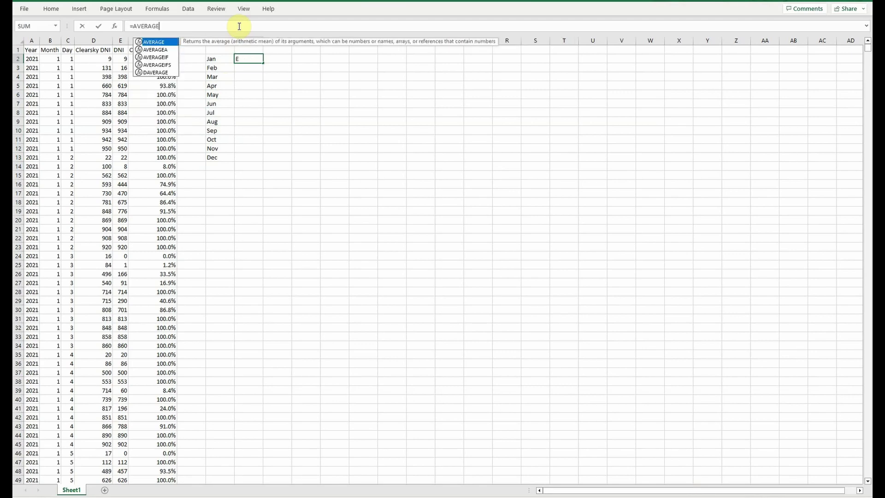
key("Tab")
left_click_drag(160, 59, 149, 177)
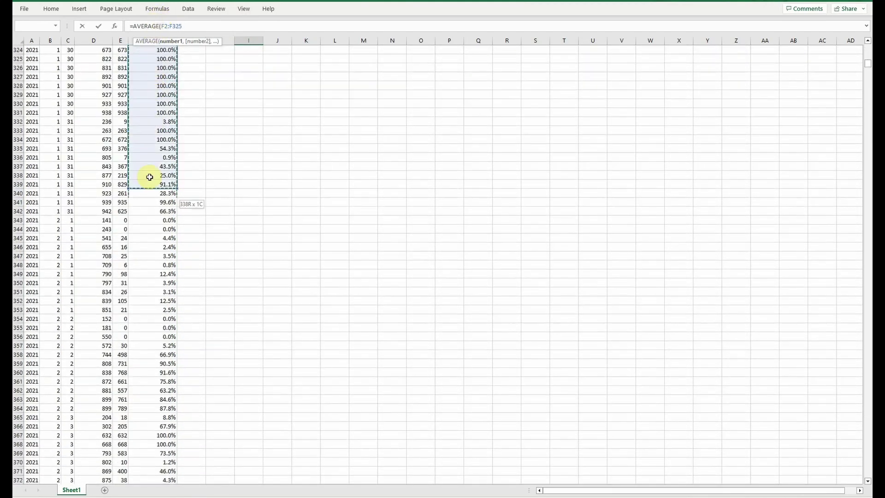
left_click_drag(150, 209, 148, 209)
key("Return")
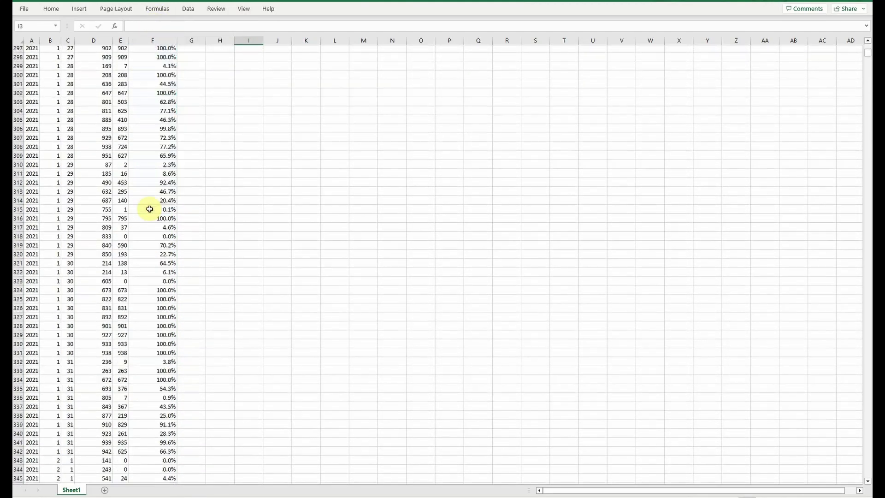
Add AVERAGE formulas for February through May over each month's multiplier rows.
left_click(242, 26)
type("=AVERAGE(")
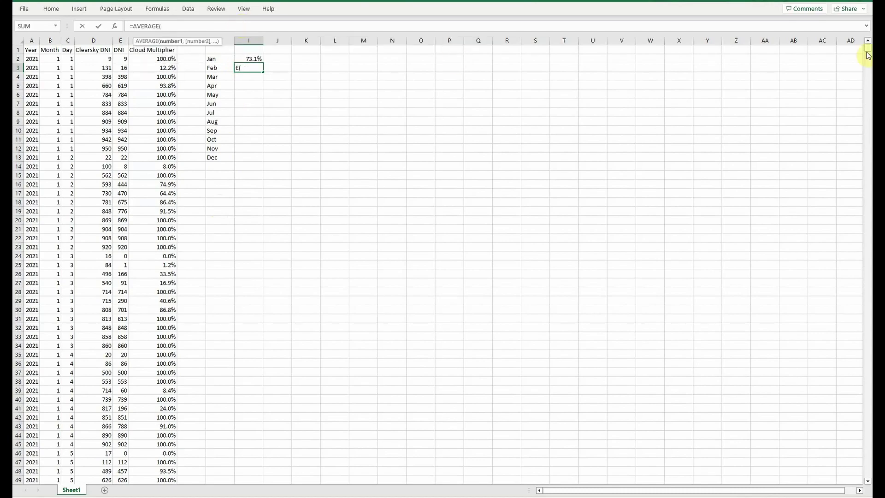
left_click_drag(867, 48, 867, 65)
left_click_drag(155, 175, 171, 483)
left_click(243, 26)
type("=AVERAGE(")
left_click_drag(867, 49, 865, 75)
left_click_drag(157, 185, 169, 479)
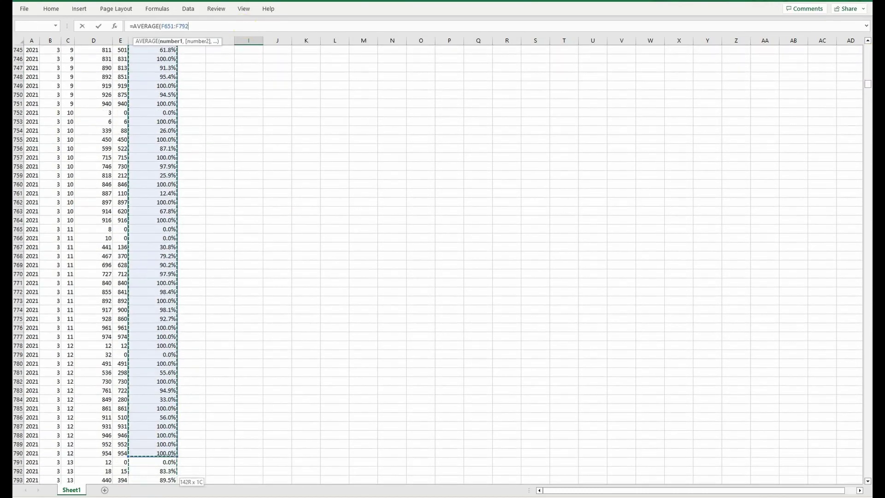
key("Return")
left_click(242, 26)
type("=AVERAGE(")
left_click_drag(868, 48, 857, 100)
left_click_drag(157, 221, 160, 255)
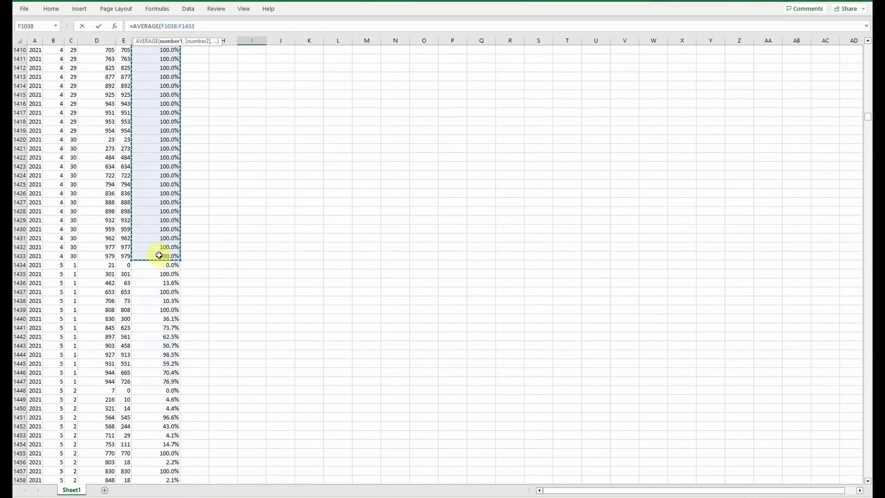
key("Return")
left_click(242, 26)
type("=AVERAGE(")
left_click_drag(867, 48, 866, 119)
left_click_drag(157, 207, 188, 489)
key("Return")
Add the remaining monthly AVERAGE formulas through December's multiplier rows.
left_click(228, 25)
type("=AVERAGE(")
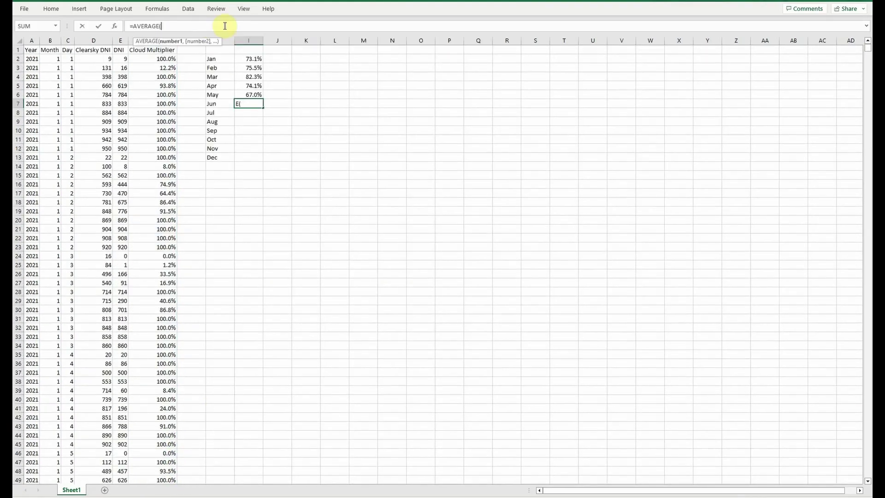
left_click_drag(868, 49, 867, 138)
left_click_drag(177, 489, 168, 470)
key("Return")
left_click(231, 26)
type("=AVERAGE(")
left_click_drag(868, 49, 867, 159)
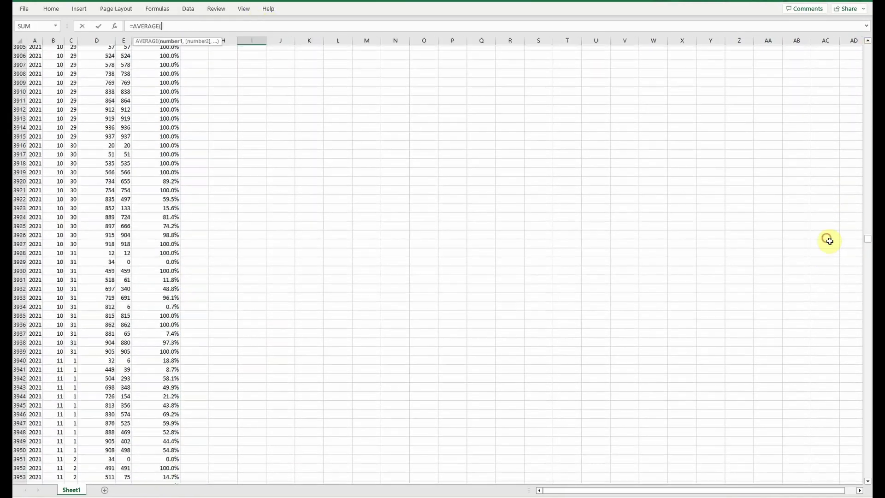
left_click_drag(156, 54, 168, 470)
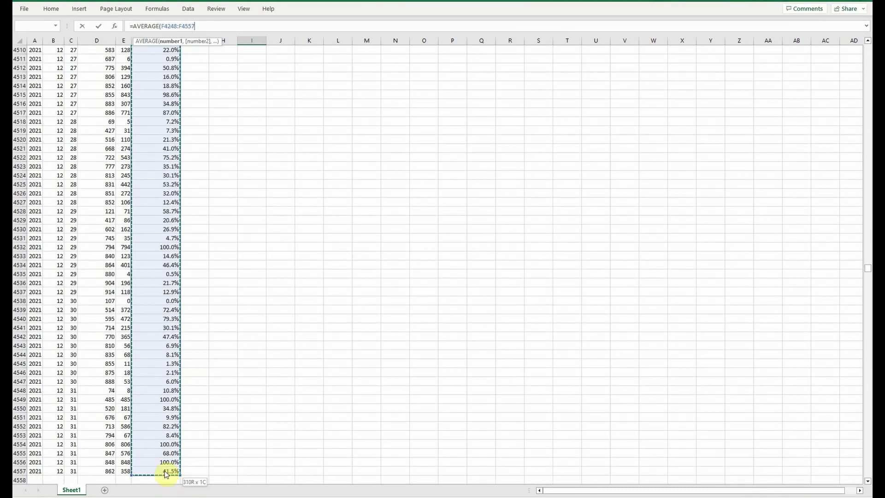
key("Return")
Review the twelve monthly averages, checking the Jul, Aug and Dec values.
left_click_drag(248, 59, 253, 155)
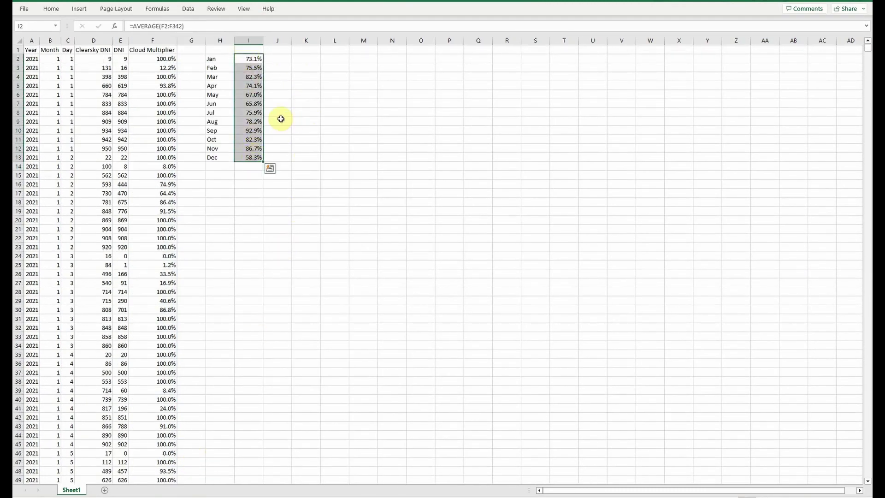
left_click_drag(213, 112, 267, 113)
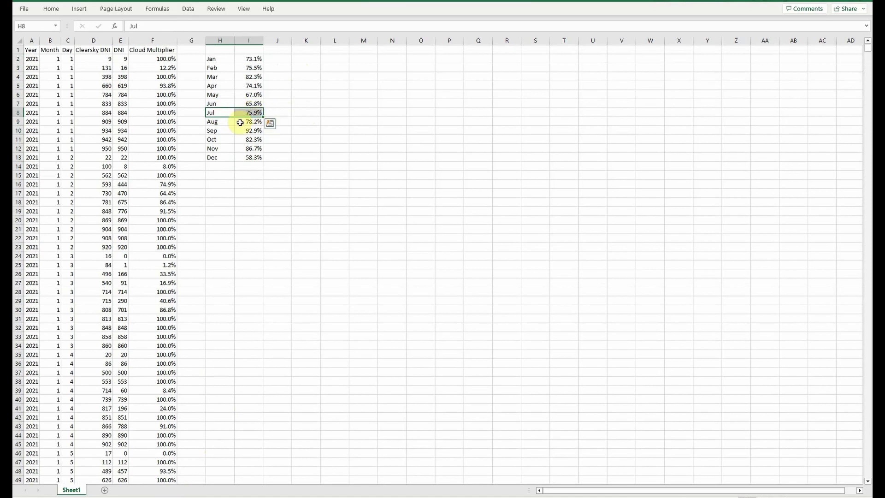
left_click_drag(213, 121, 258, 131)
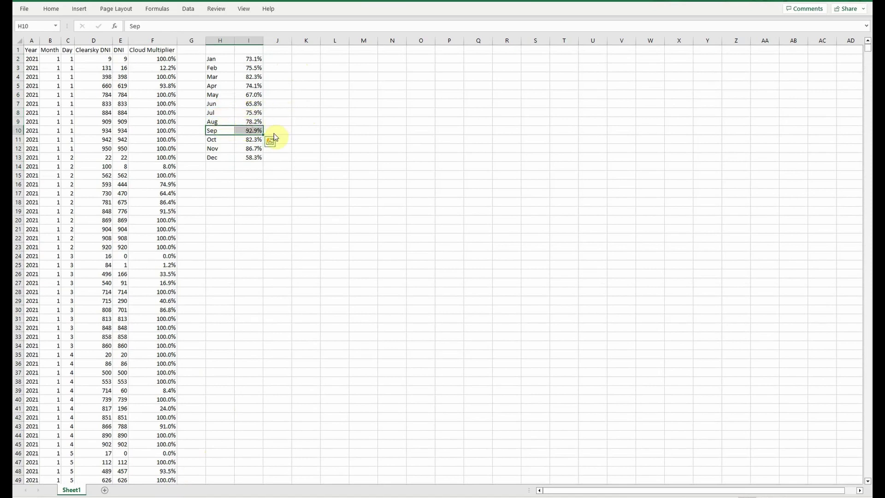
left_click_drag(215, 157, 258, 157)
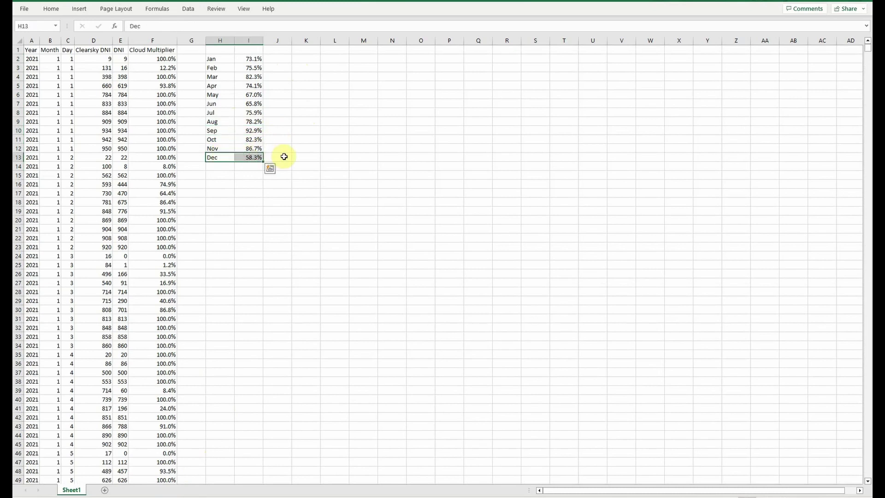
Copy the twelve monthly average cloud multipliers.
left_click(277, 52)
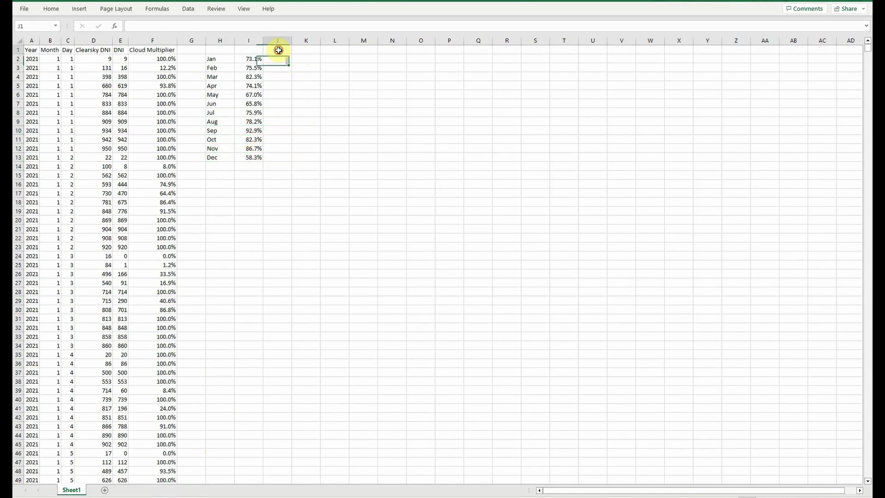
left_click(253, 57)
left_click_drag(253, 57, 253, 156)
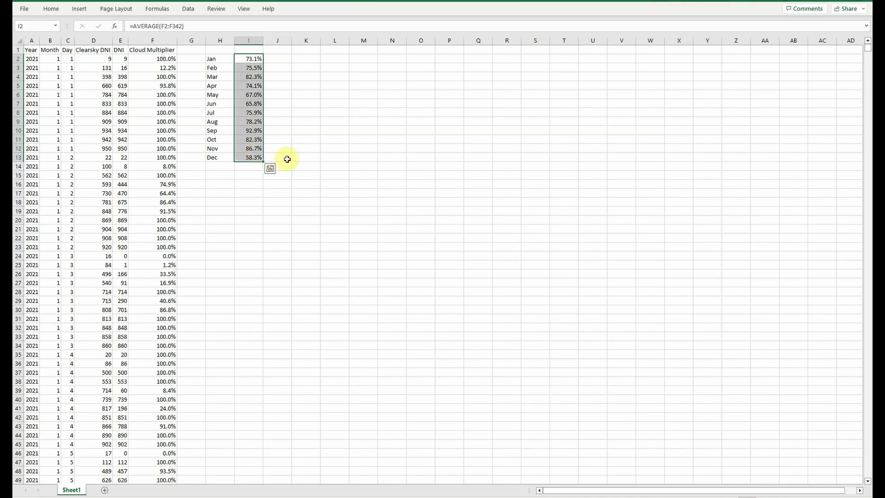
right_click(256, 146)
left_click(275, 178)
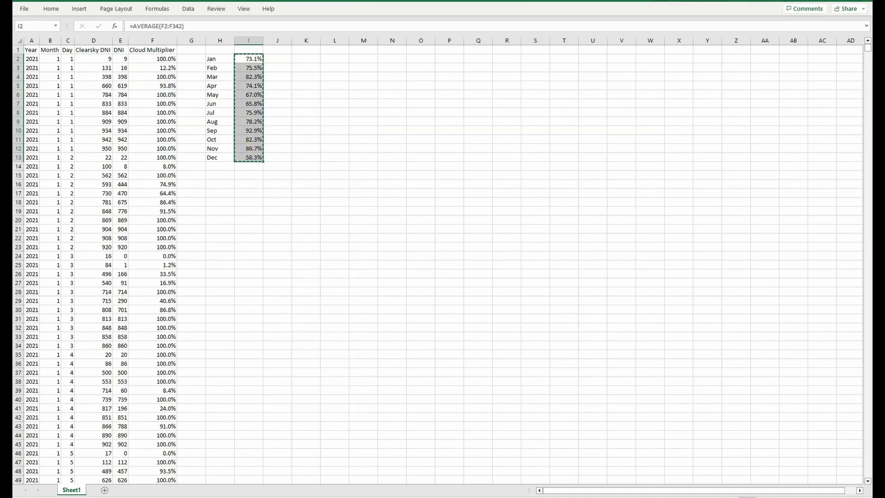
Paste the averages as values into the Carlsbad workbook's Jan–Dec Cloud Multiplier cells.
left_click(373, 497)
left_click(348, 481)
left_click_drag(172, 128, 167, 261)
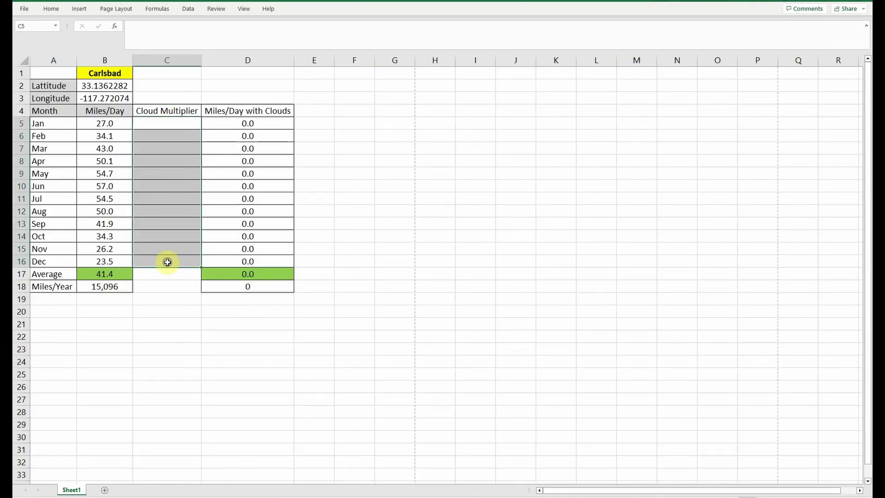
right_click(168, 261)
left_click(196, 301)
left_click(118, 282)
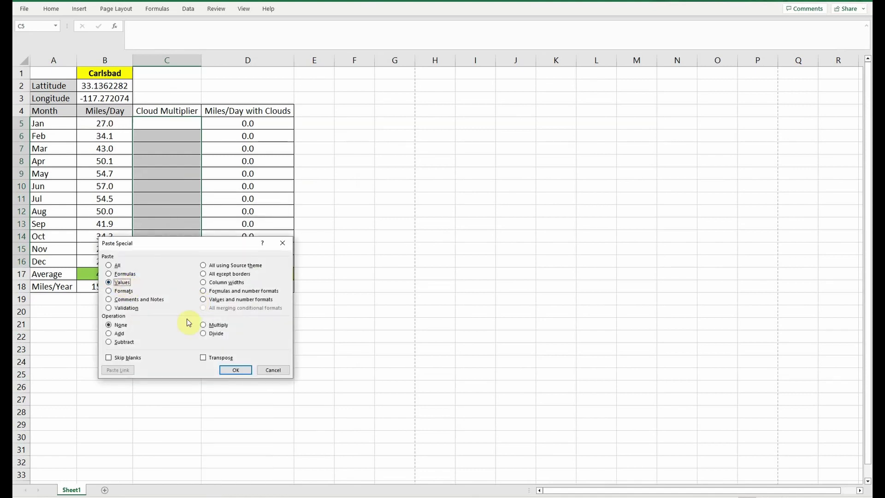
left_click(233, 369)
Check the Miles/Day with Clouds results, averaging 31.3 and 11,441 miles per year.
left_click_drag(276, 111, 267, 260)
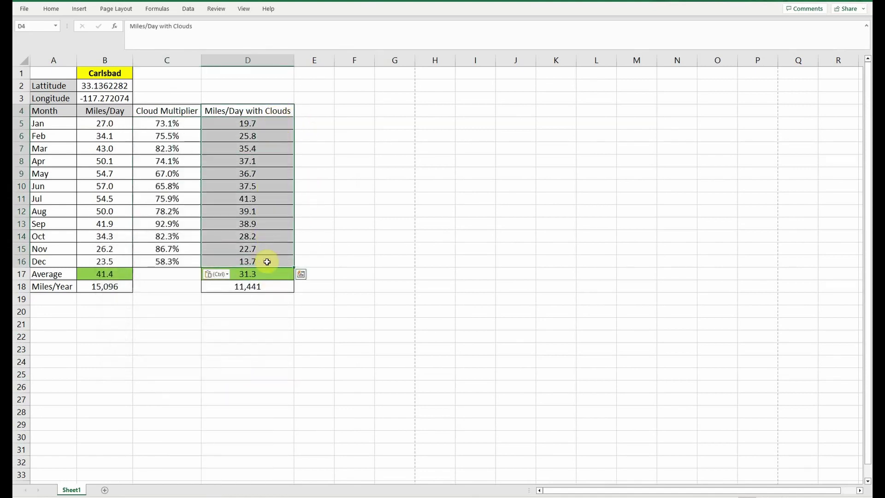
left_click(289, 111)
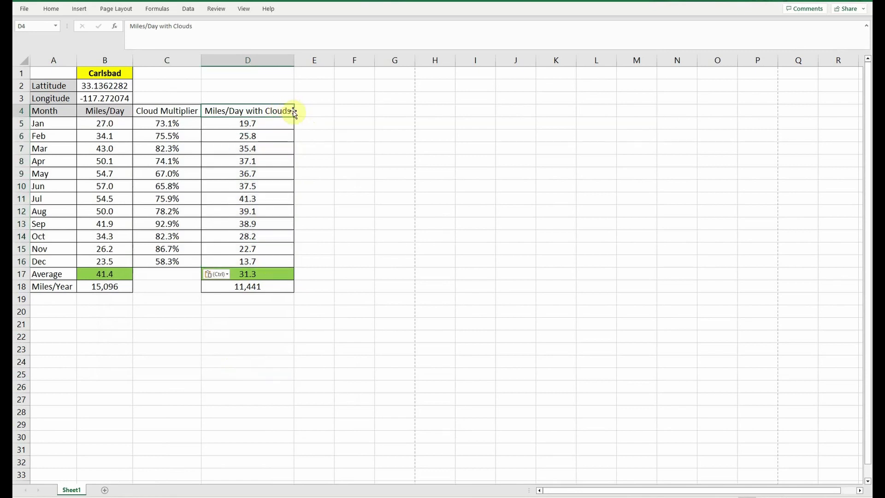
left_click(264, 197)
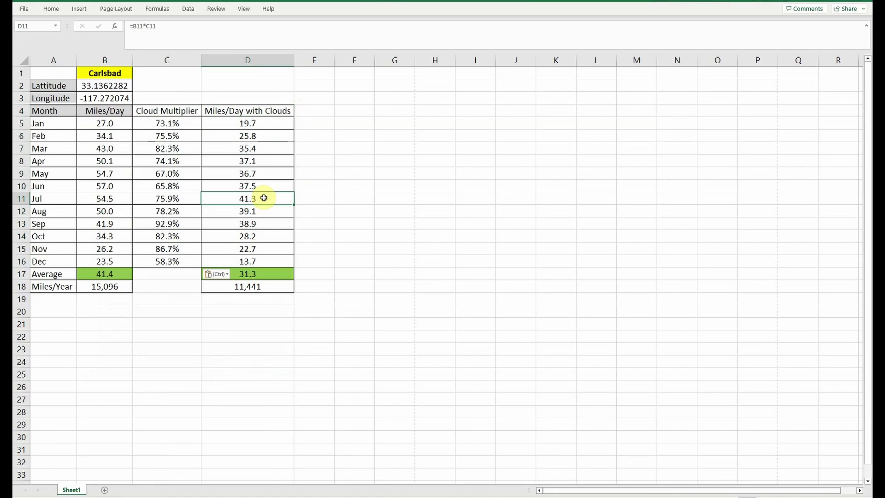
left_click(268, 262)
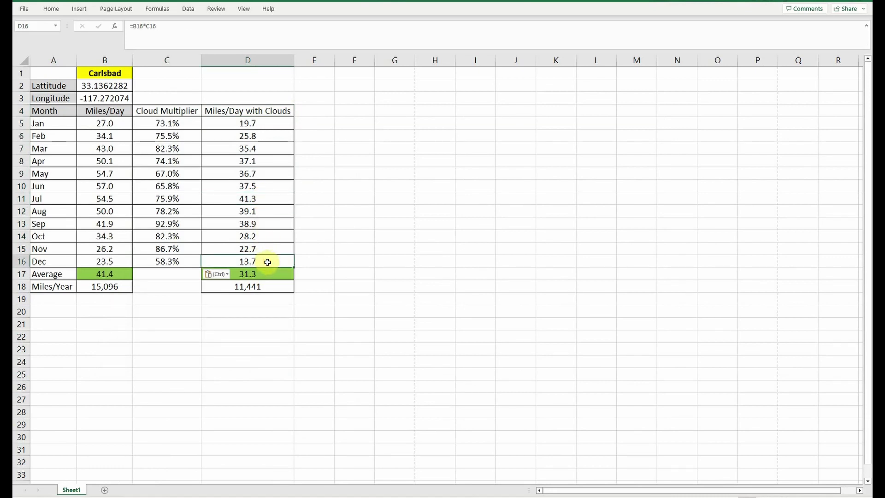
left_click_drag(272, 274, 272, 284)
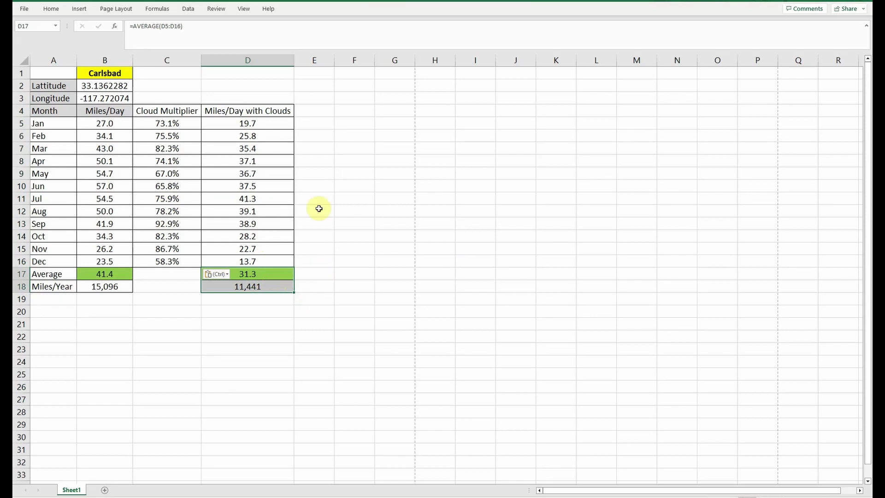
left_click(314, 99)
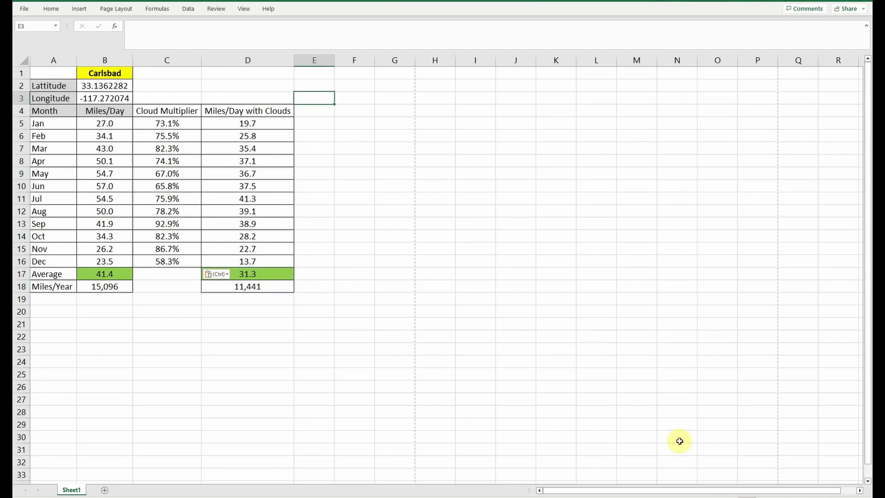
left_click(733, 497)
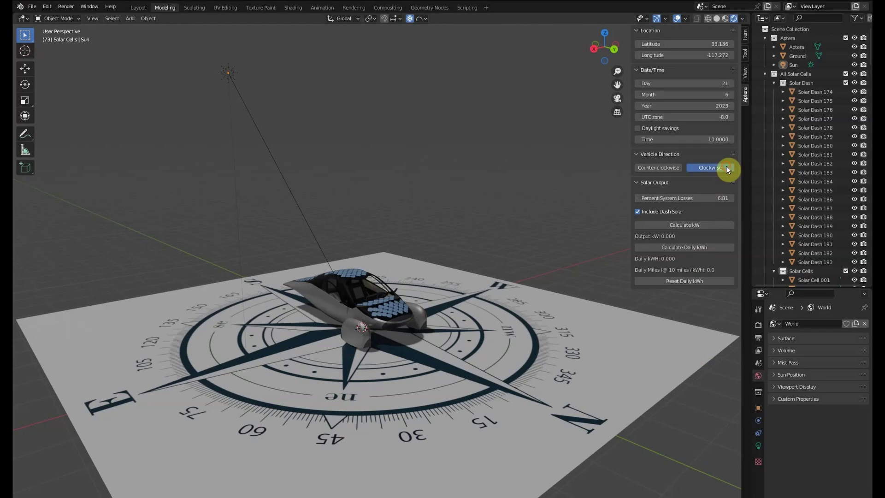
Try counter-clockwise Vehicle Direction in the Aptera panel, then set it back to clockwise.
left_click(726, 167)
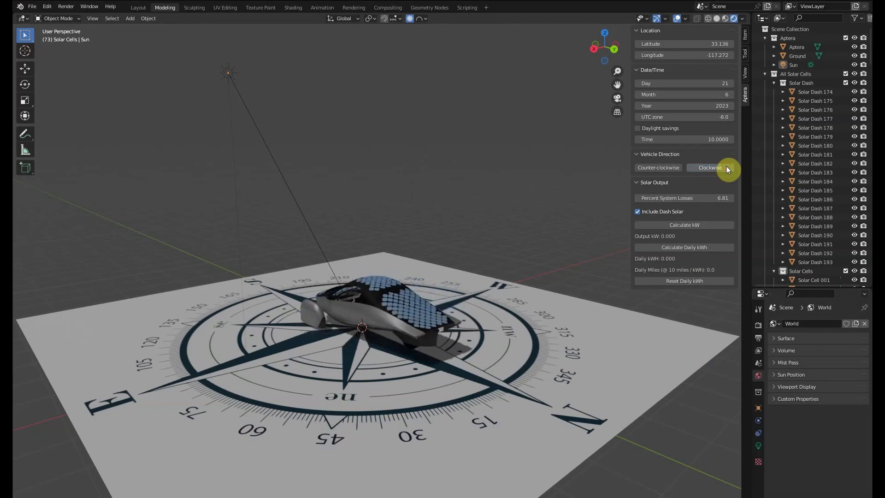
left_click(674, 168)
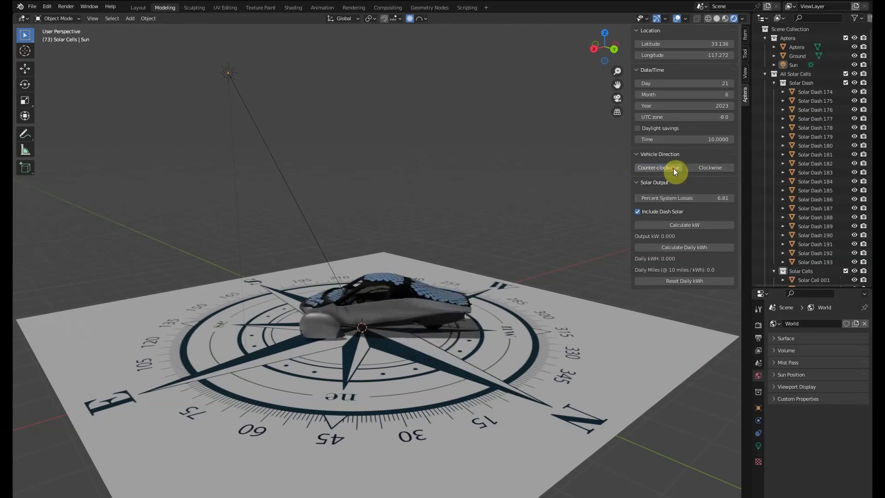
left_click(674, 167)
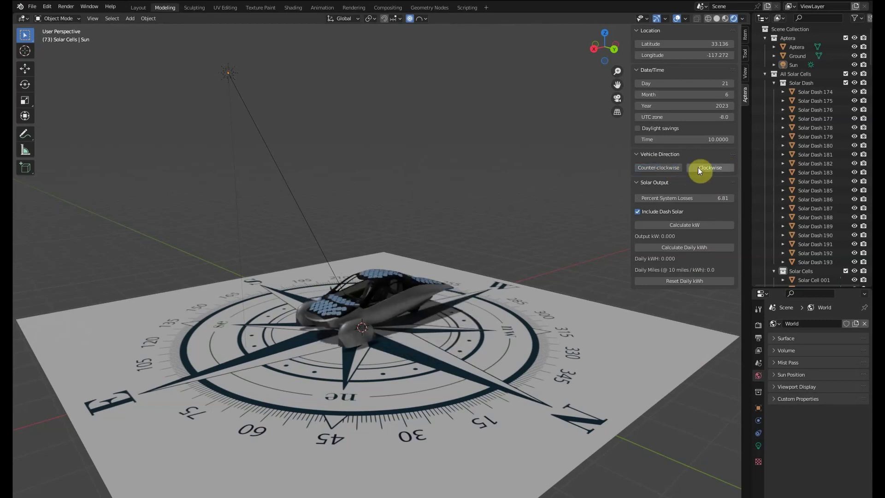
left_click(726, 169)
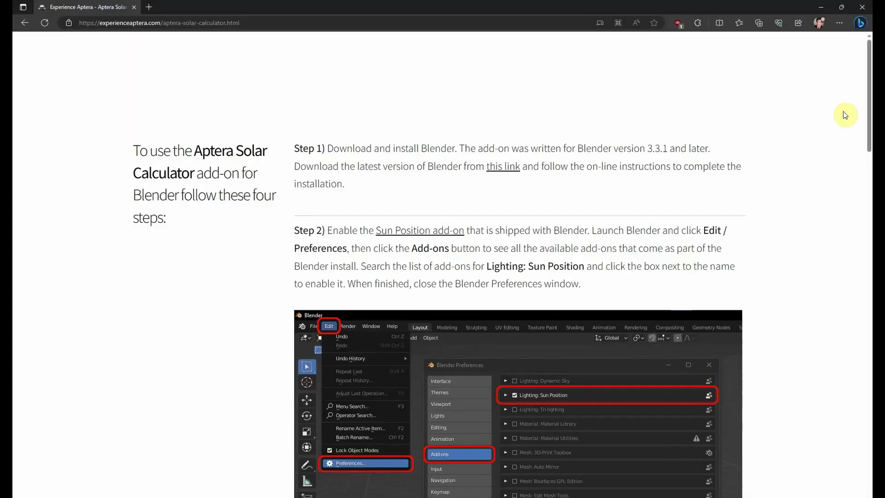
Scroll through the four add-on setup steps on the Experience Aptera solar calculator page.
mouse_move(866, 87)
left_mouse_down()
mouse_move(869, 415)
mouse_move(859, 82)
left_mouse_up()
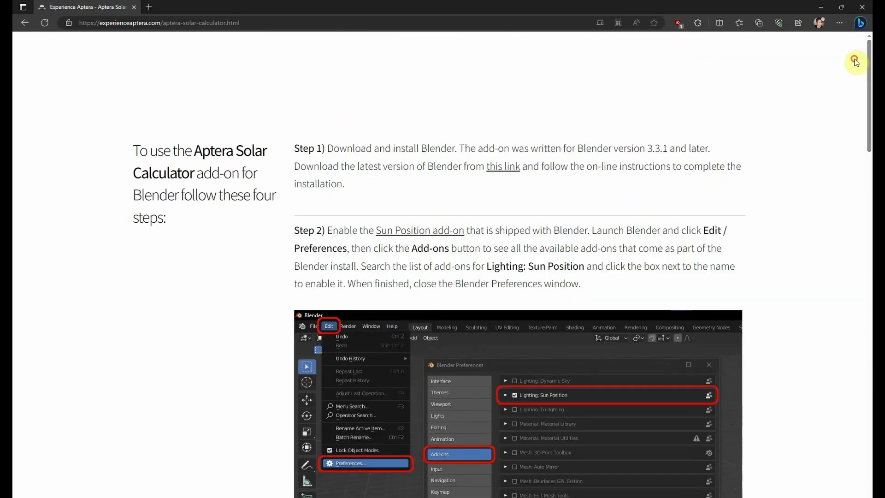